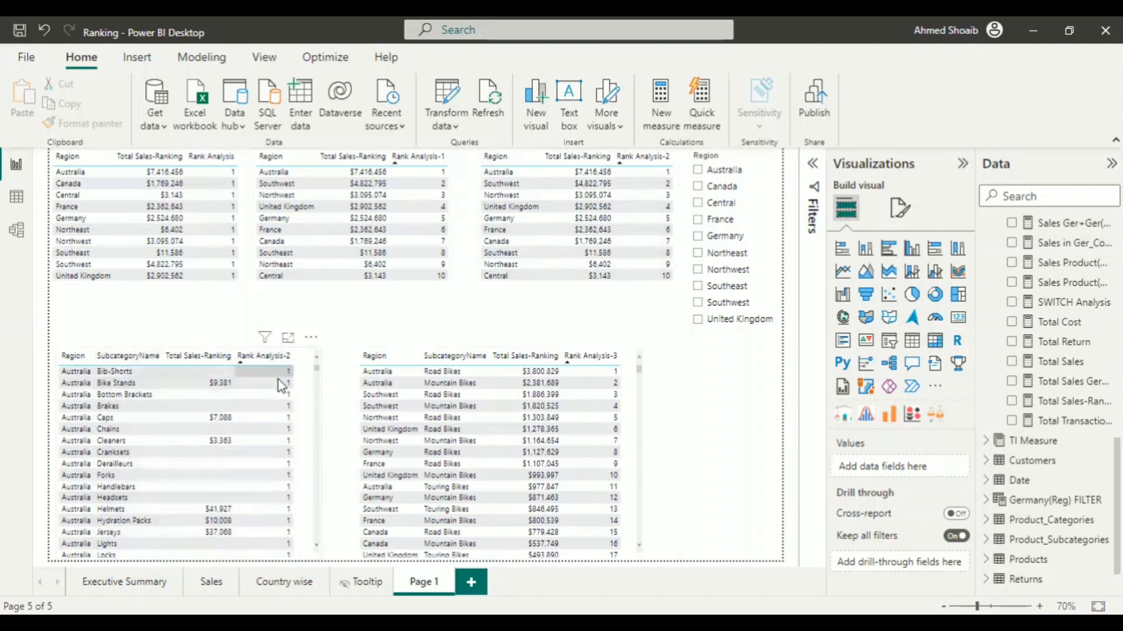
# Review the Rank Analysis-2 values across regions and subcategories in the table without Rank Analysis-3
pyautogui.scroll(-15, 284, 388)
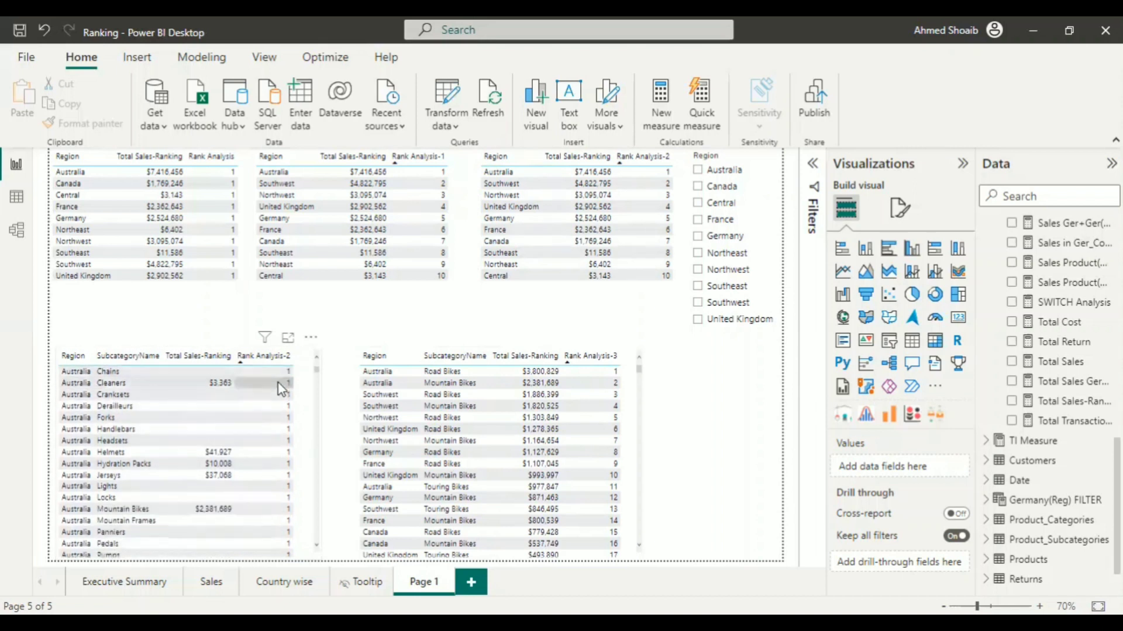
pyautogui.scroll(-15, 271, 392)
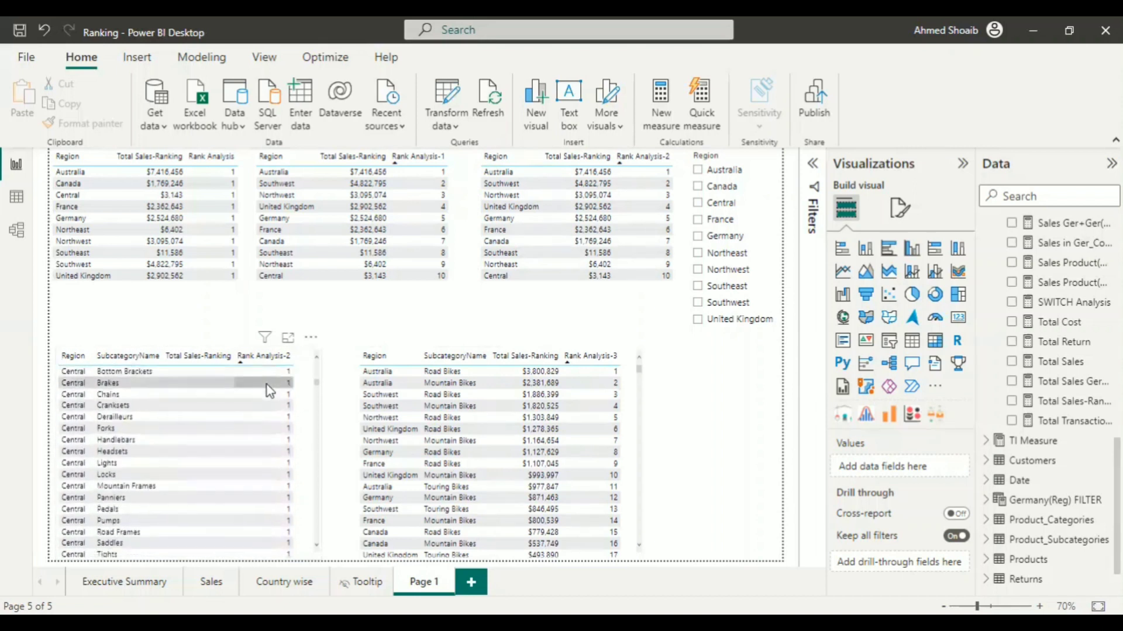
pyautogui.scroll(-3, 264, 386)
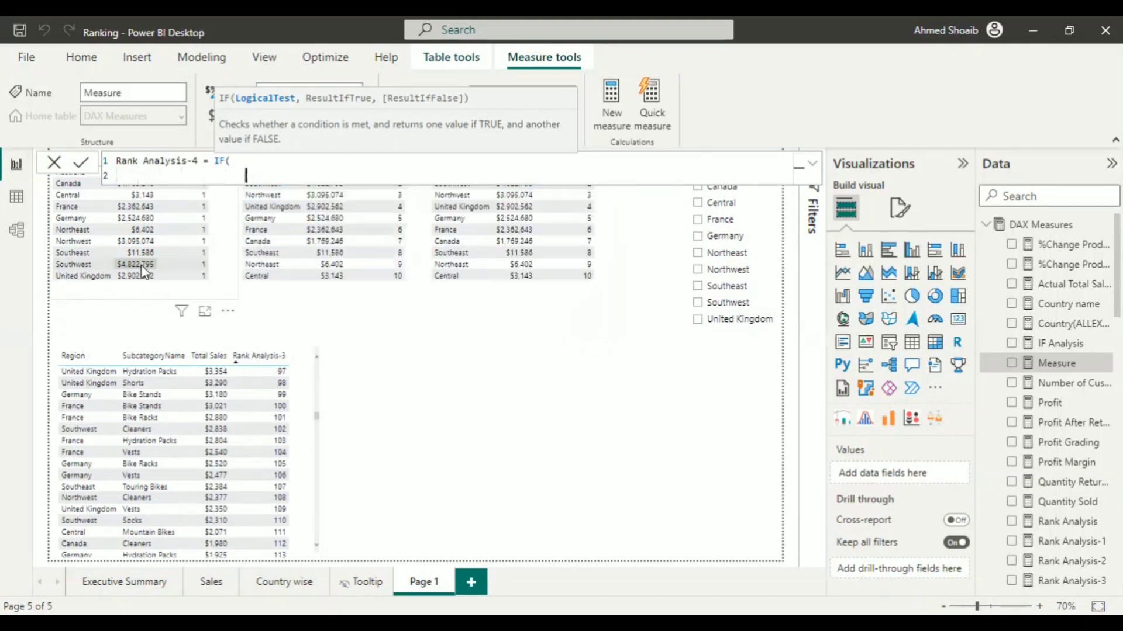
# In the Rank Analysis-4 measure, write the IF condition as NOT(ISBLANK([Total Sales]))
pyautogui.write('NOT(')
pyautogui.hotkey('shift', 'Return')
pyautogui.write('ISBLANK(')
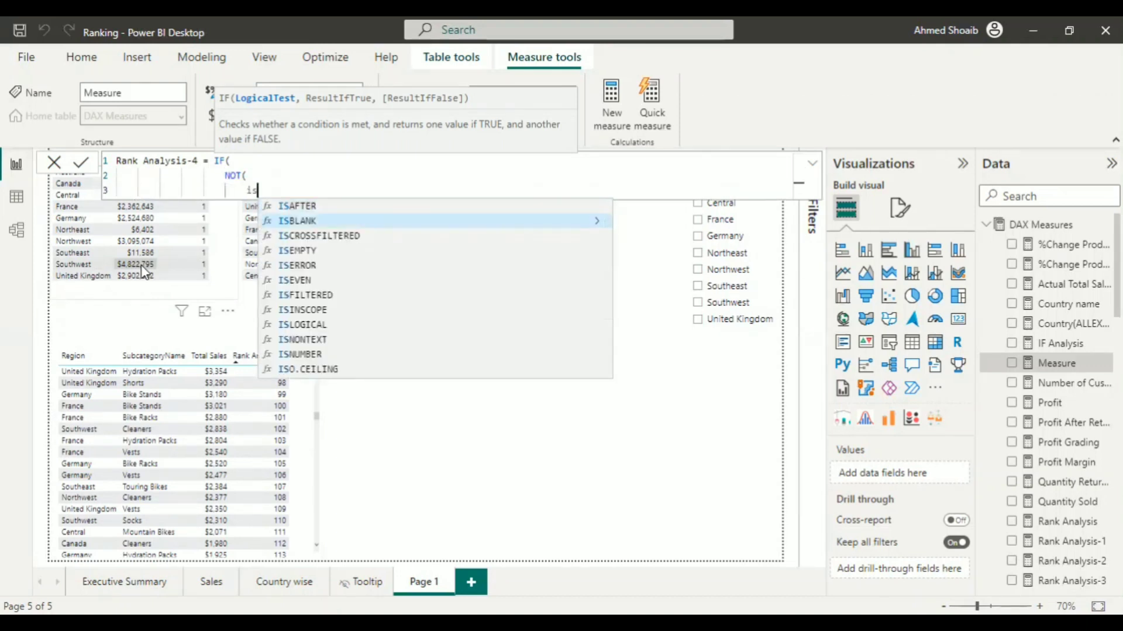
pyautogui.write('[Total Sales])')
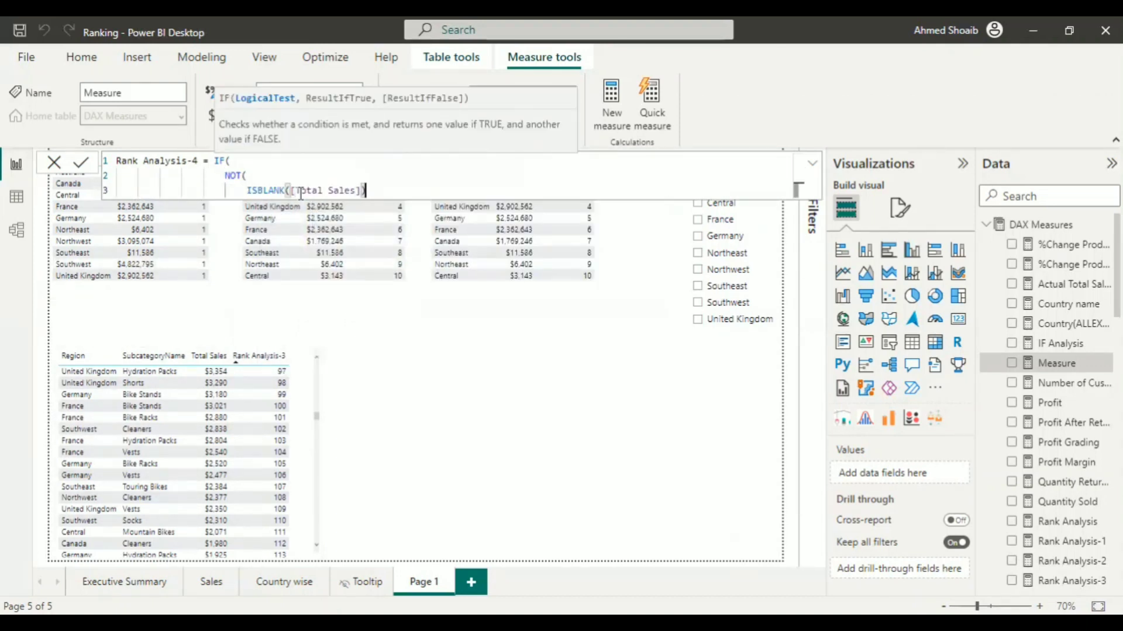
pyautogui.hotkey('shift', 'Return')
pyautogui.write('),')
# Add RANKX as the true result, over a CROSSJOIN of ALLSELECTED(Territories[Region]) and ALL(Product_Subcategories[SubcategoryName])
pyautogui.hotkey('shift', 'Return')
pyautogui.write('ranKX(')
pyautogui.hotkey('shift', 'Return')
pyautogui.write('CROSSJOIN(')
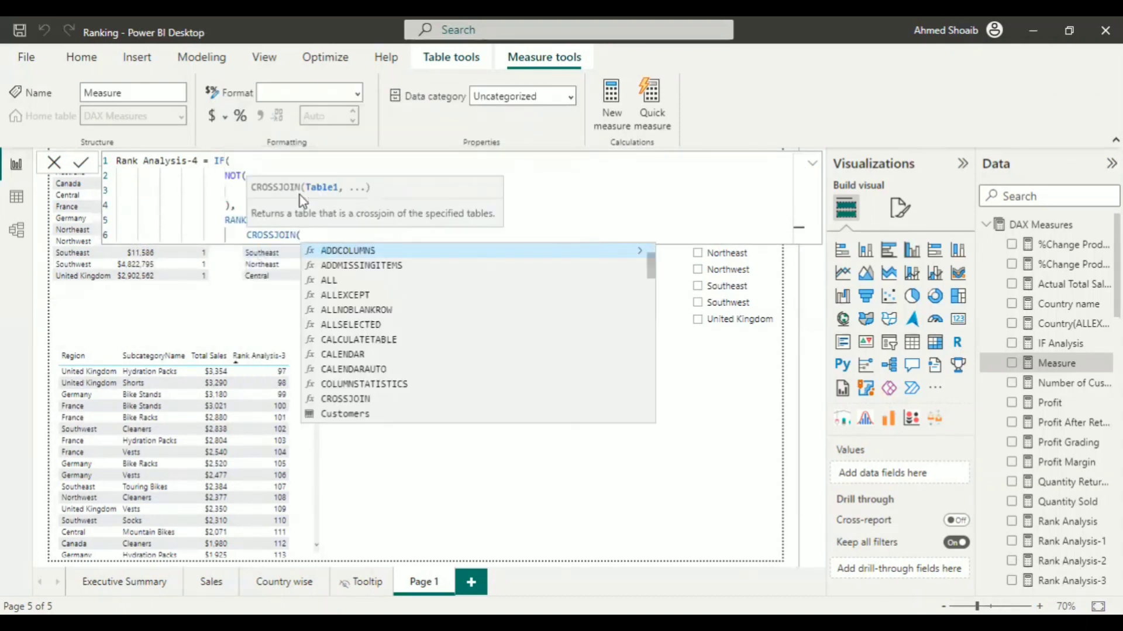
pyautogui.hotkey('shift', 'Return')
pyautogui.write('ALLSELECTED(Territories[Region]),')
pyautogui.hotkey('shift', 'Return')
pyautogui.write('ALL(Product_Subcategories[SubcategoryName])')
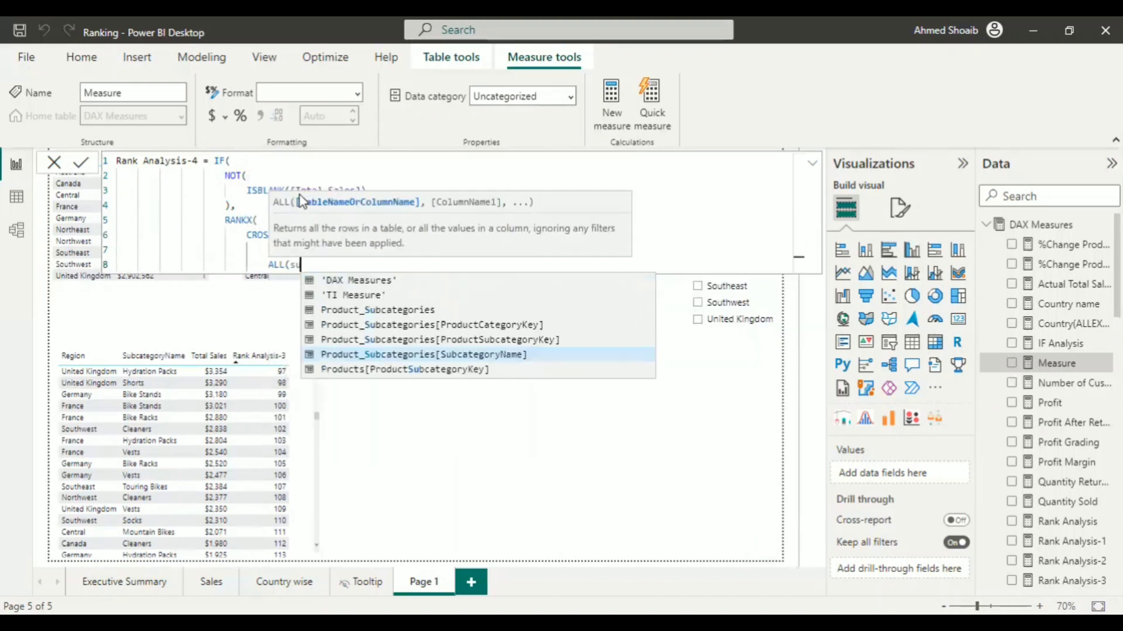
pyautogui.hotkey('shift', 'Return')
pyautogui.write('),')
# Rank by [Total Sales] with order 0, return BLANK() as the false result, and commit the Rank Analysis-4 measure
pyautogui.hotkey('shift', 'Return')
pyautogui.write('[Total Sales],,0)')
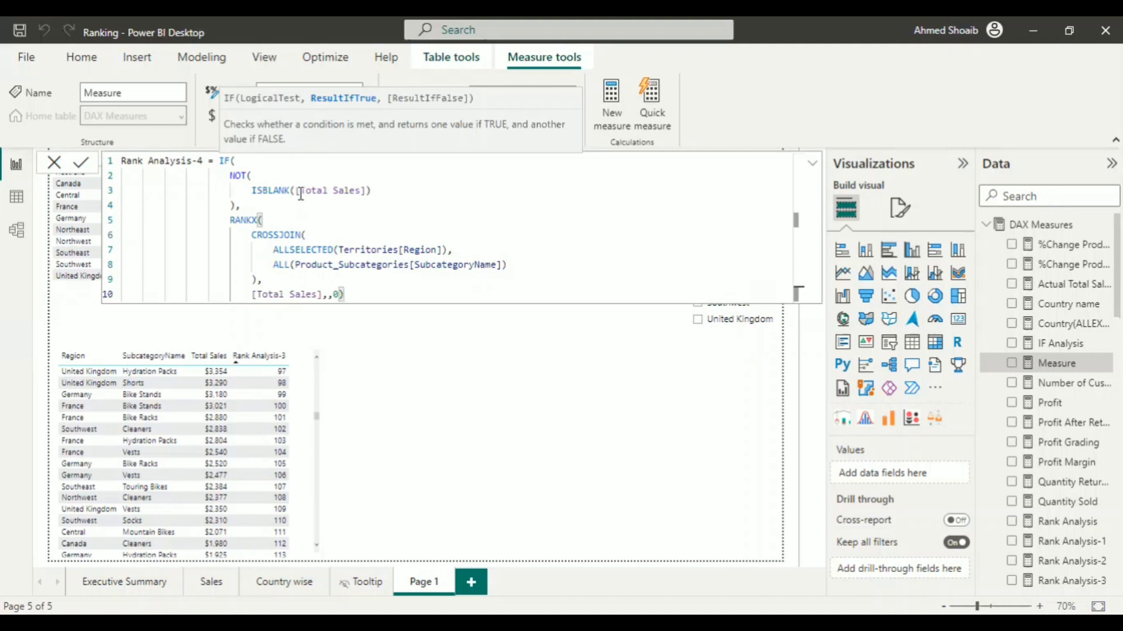
pyautogui.write(',')
pyautogui.hotkey('shift', 'Return')
pyautogui.write('BLANK())')
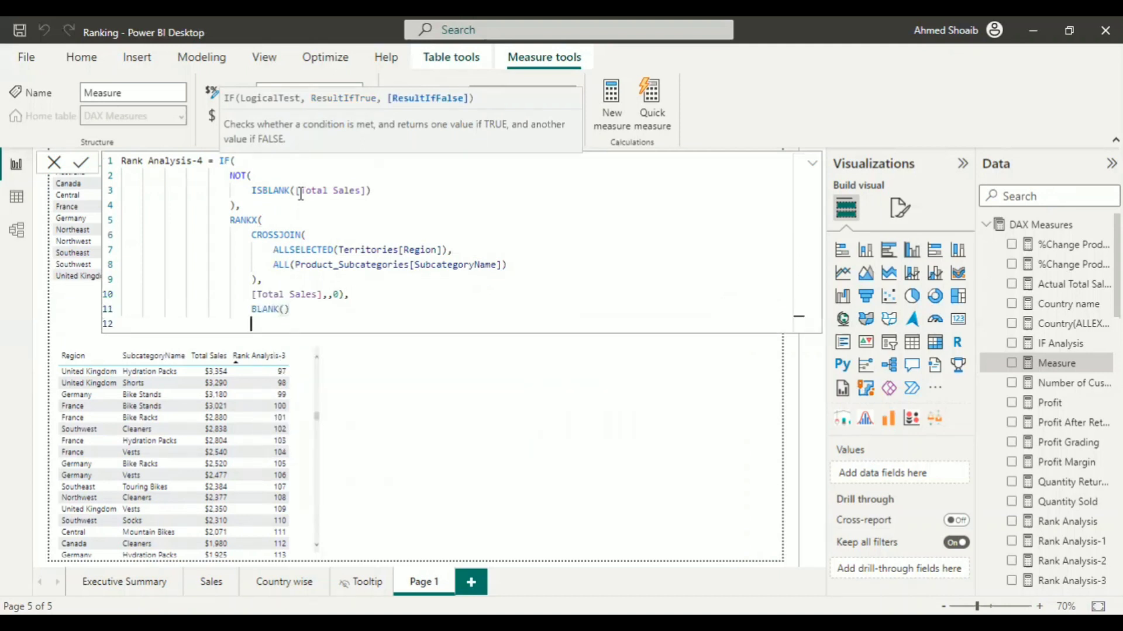
pyautogui.press('Return')
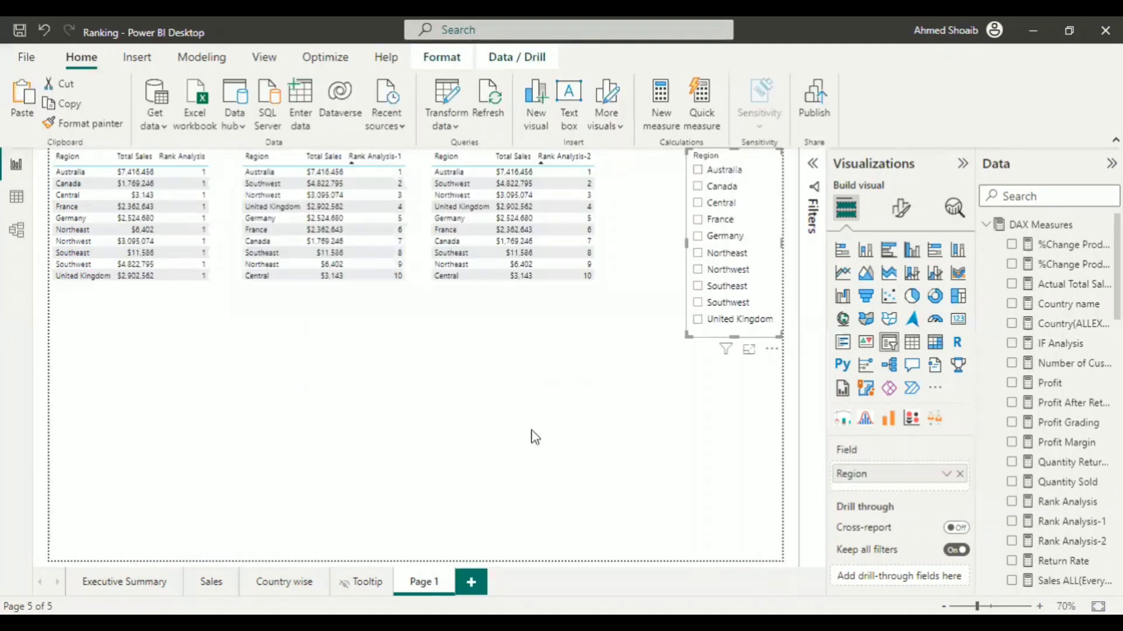
# Duplicate the Rank Analysis-2 table and place the copy in the empty area below the Rank Analysis table
pyautogui.click(701, 449)
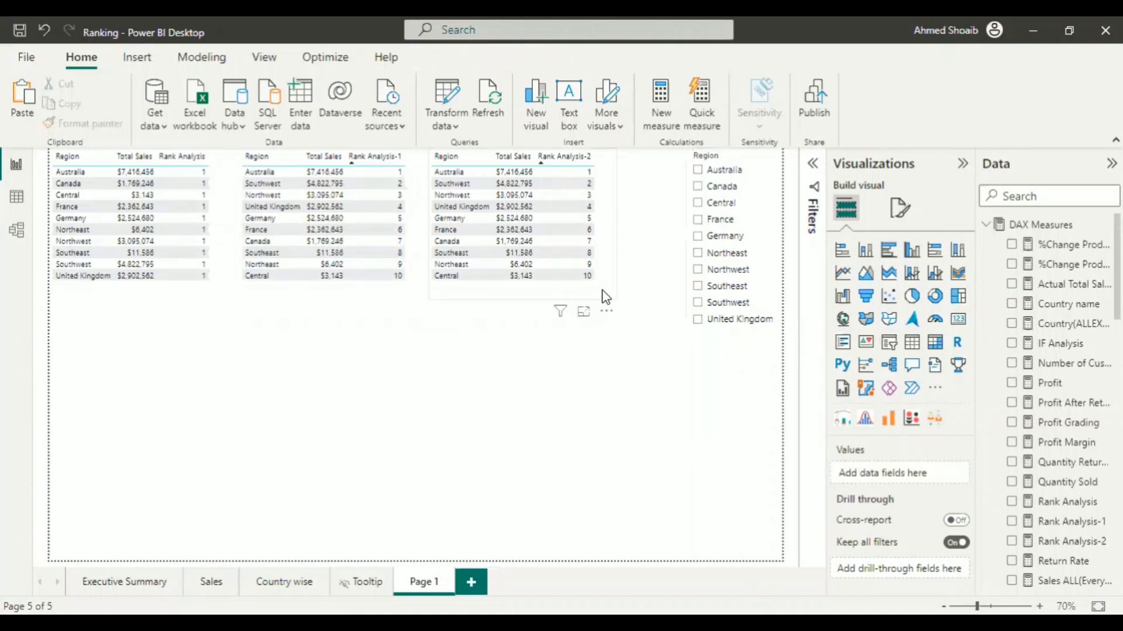
pyautogui.click(605, 297)
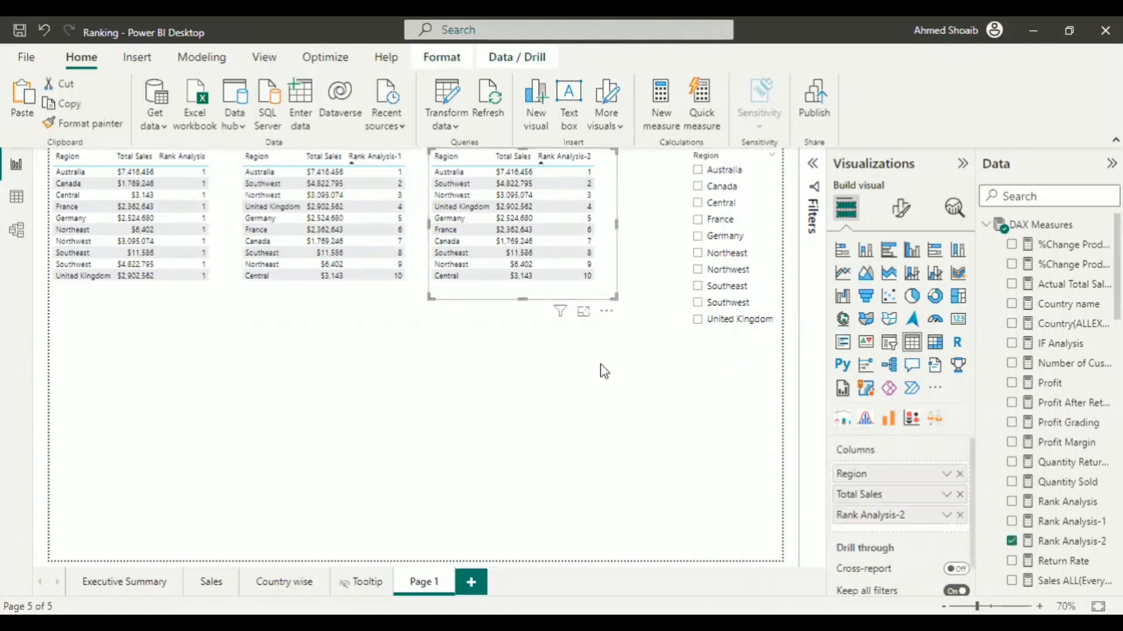
pyautogui.moveTo(618, 227); pyautogui.dragTo(244, 459)
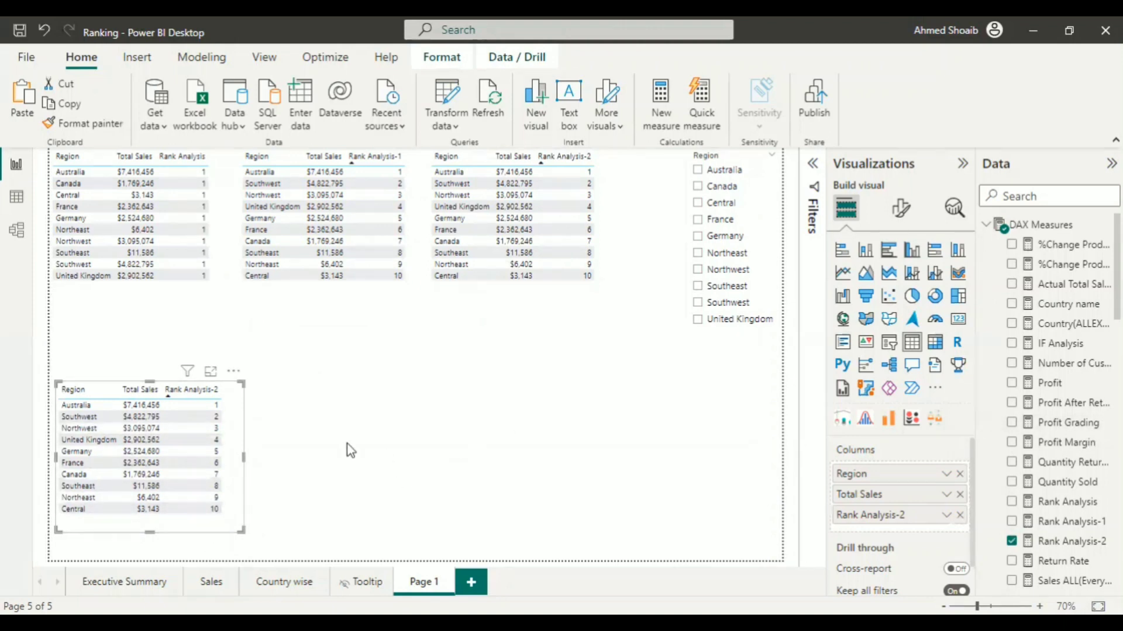
# Add SubcategoryName between Region and Total Sales in the copied table, and widen the table until all columns fit
pyautogui.scroll(-15, 1064, 386)
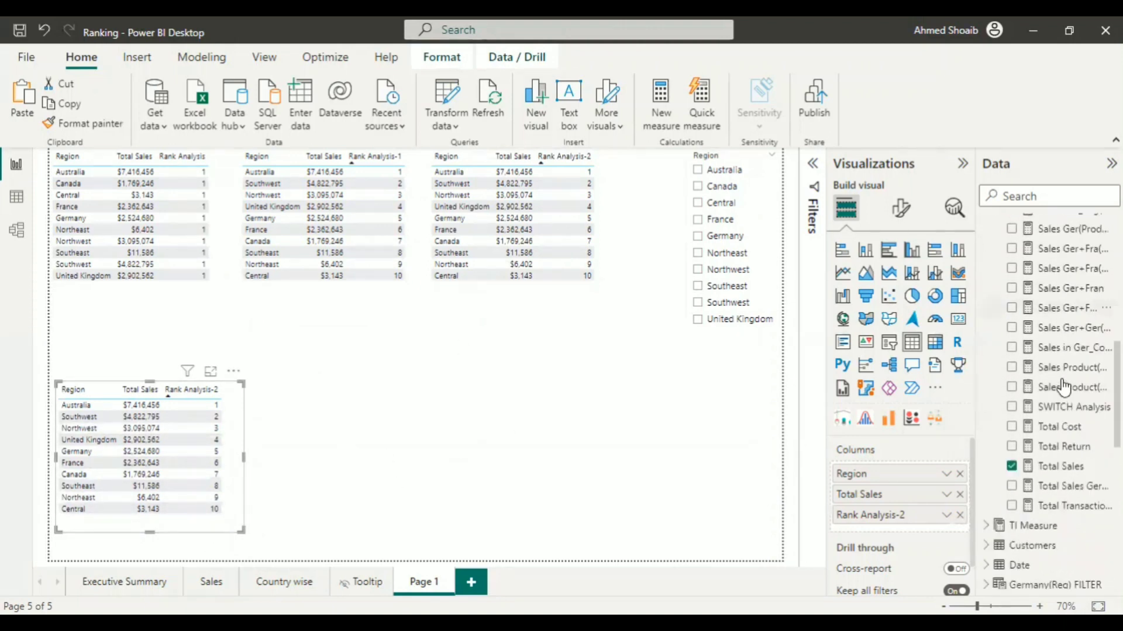
pyautogui.scroll(2, 1055, 387)
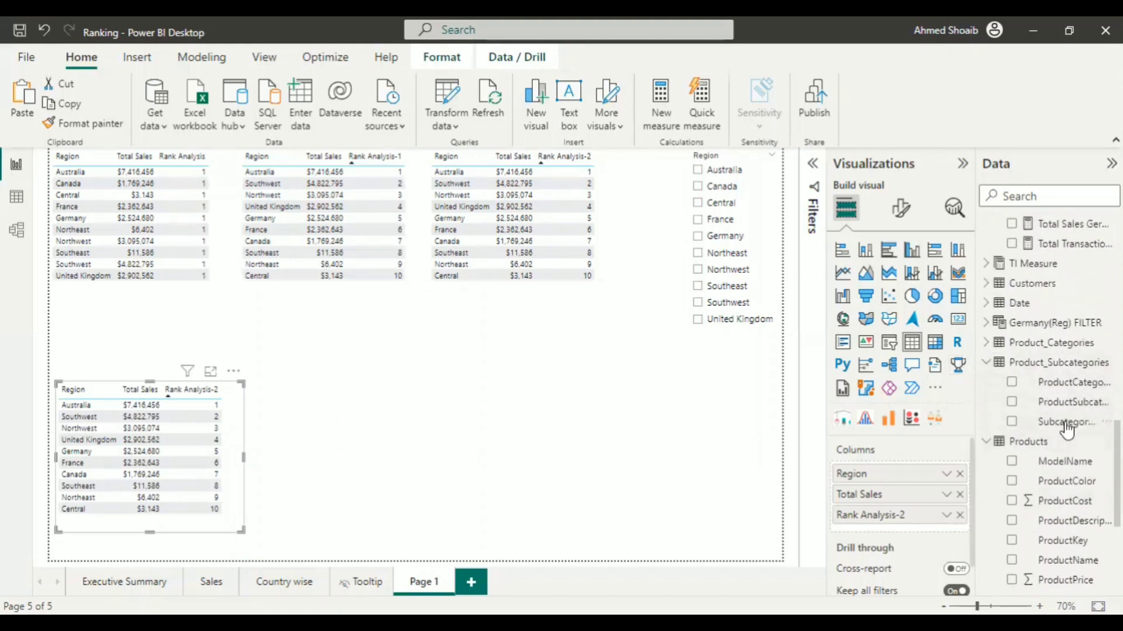
pyautogui.moveTo(1028, 432); pyautogui.dragTo(928, 479)
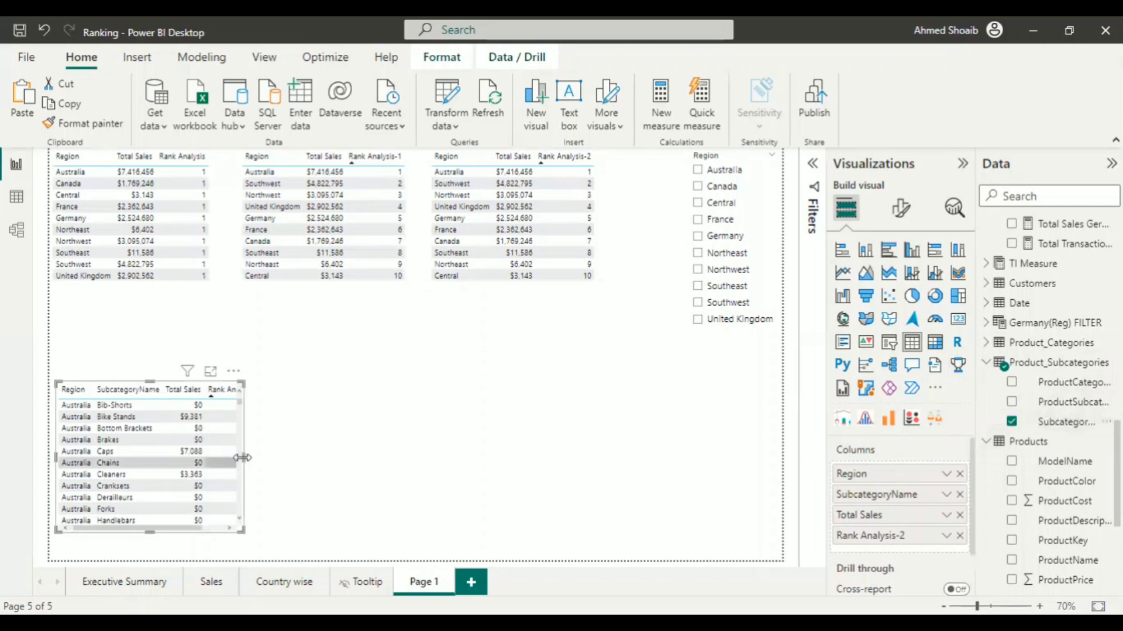
pyautogui.moveTo(245, 459); pyautogui.dragTo(319, 472)
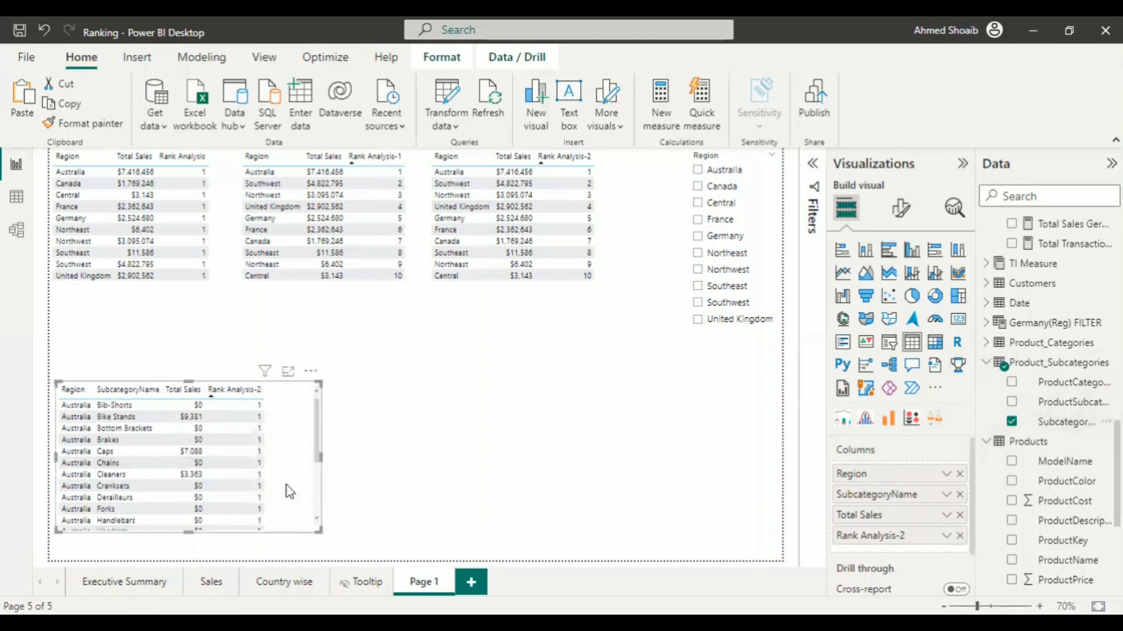
pyautogui.scroll(-7, 299, 416)
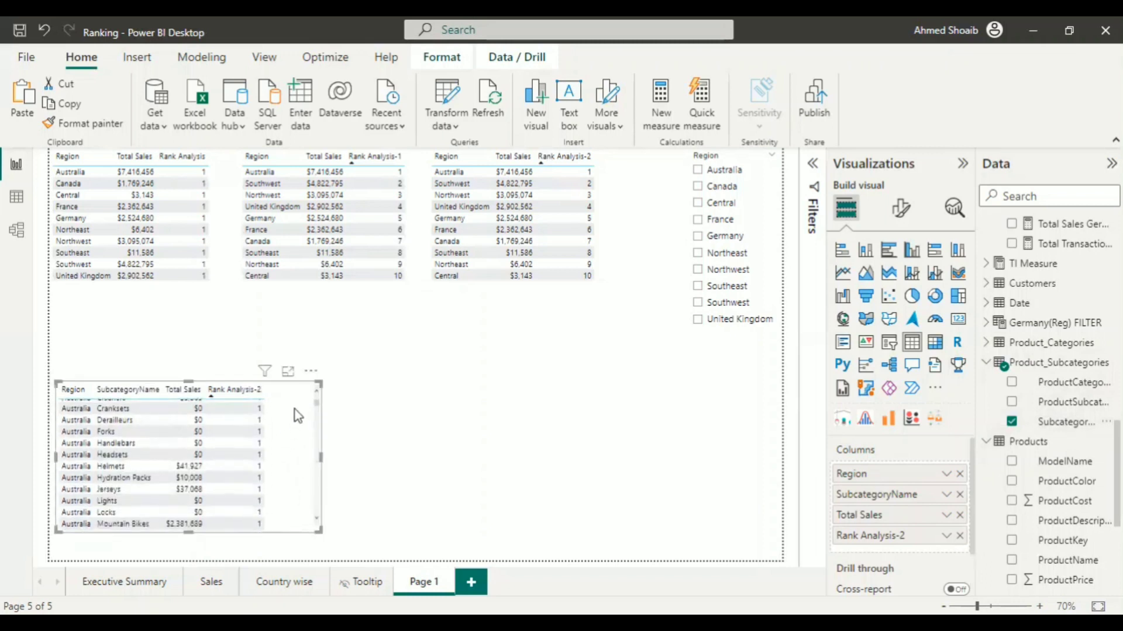
pyautogui.scroll(-8, 291, 413)
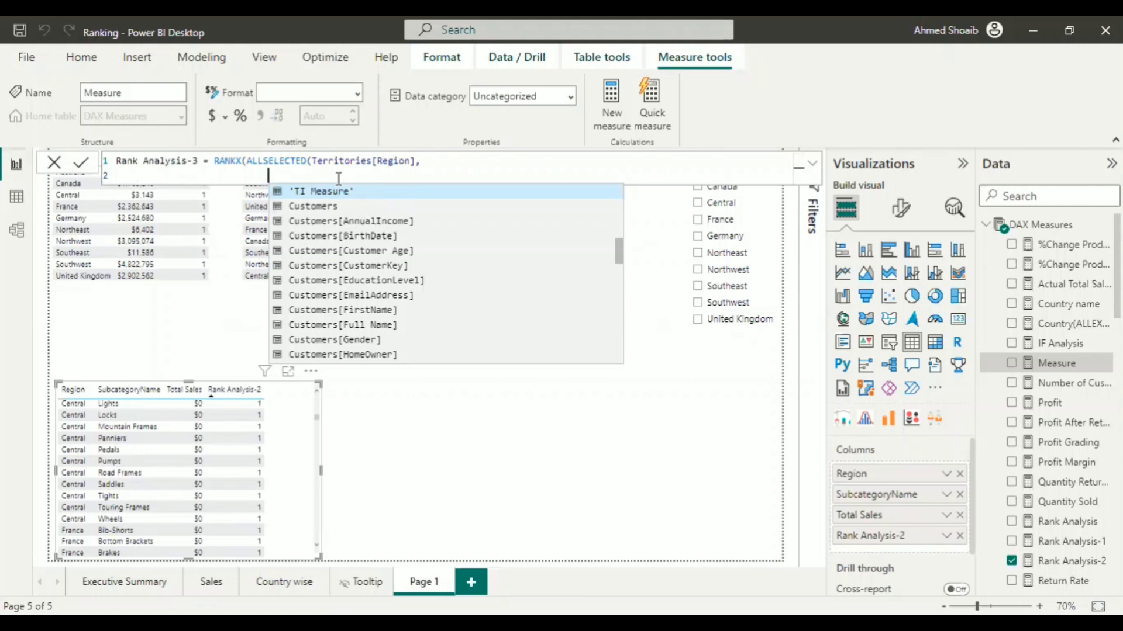
# In Rank Analysis-3, make the RANKX table a CROSSJOIN of ALLSELECTED(Territories[Region]) and ALL(Product_Subcategories[SubcategoryName])
pyautogui.click(248, 161)
pyautogui.hotkey('shift', 'Return')
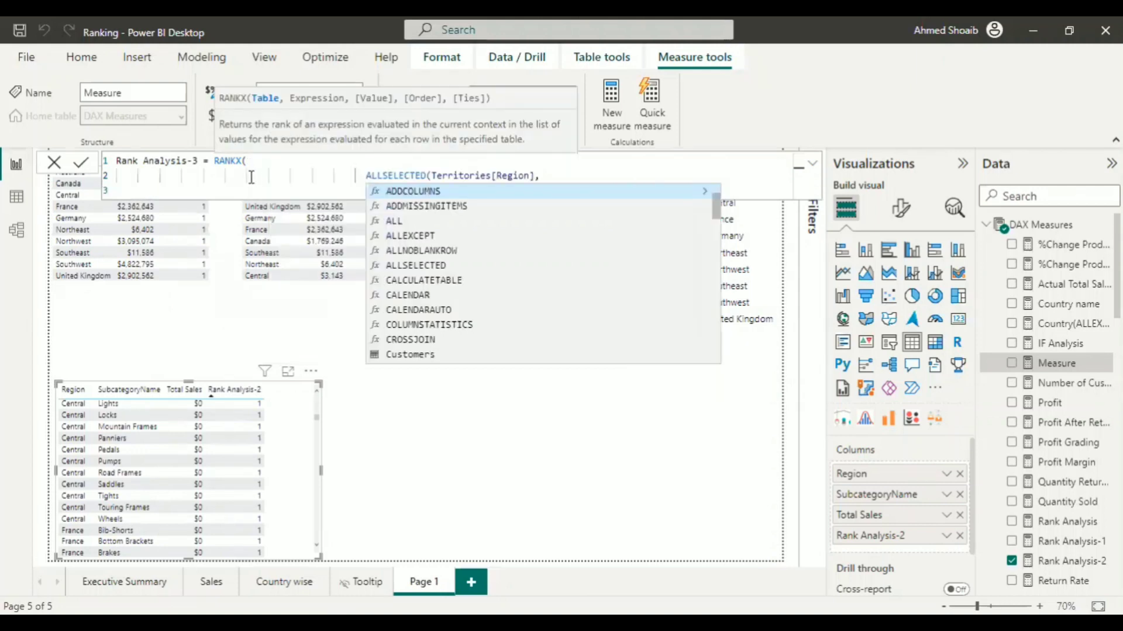
pyautogui.press('Escape')
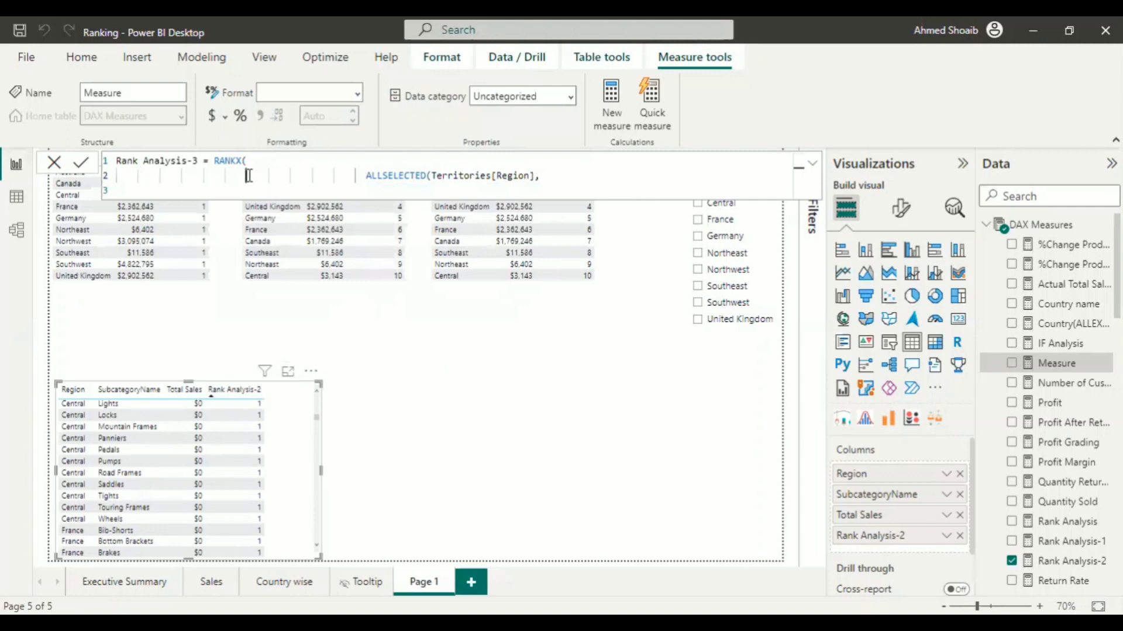
pyautogui.write('cross')
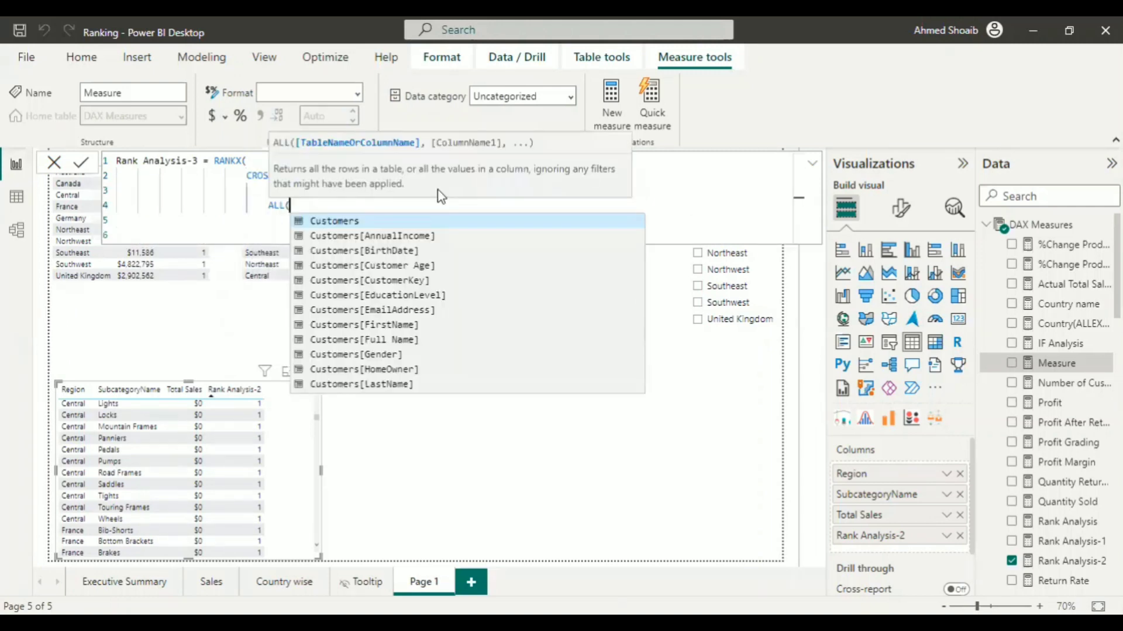
pyautogui.write('sub')
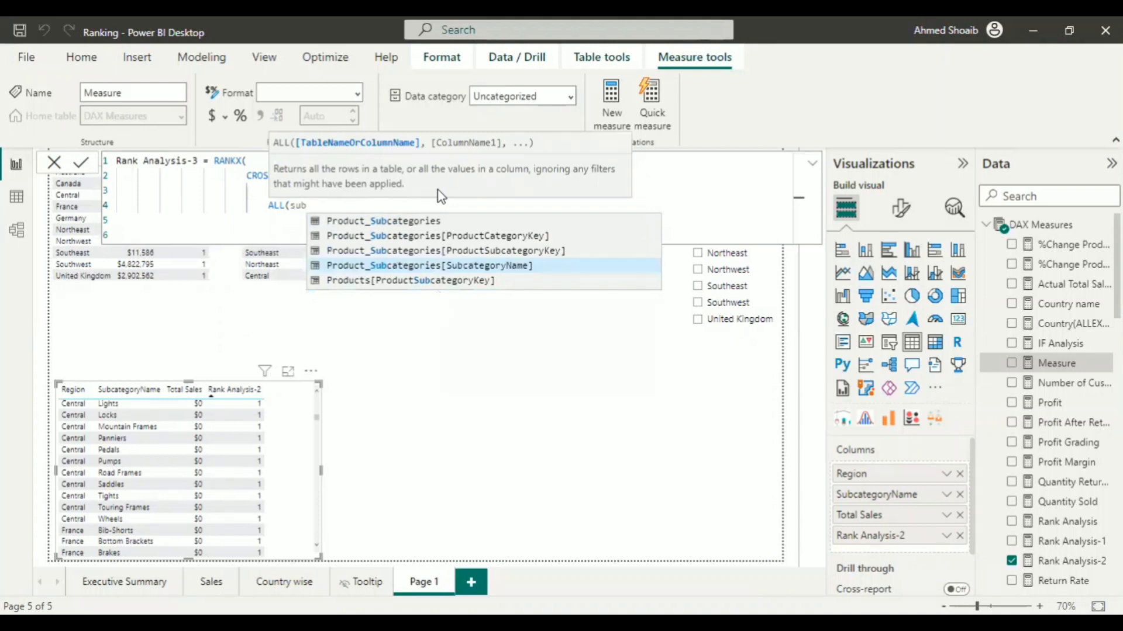
pyautogui.press('Tab')
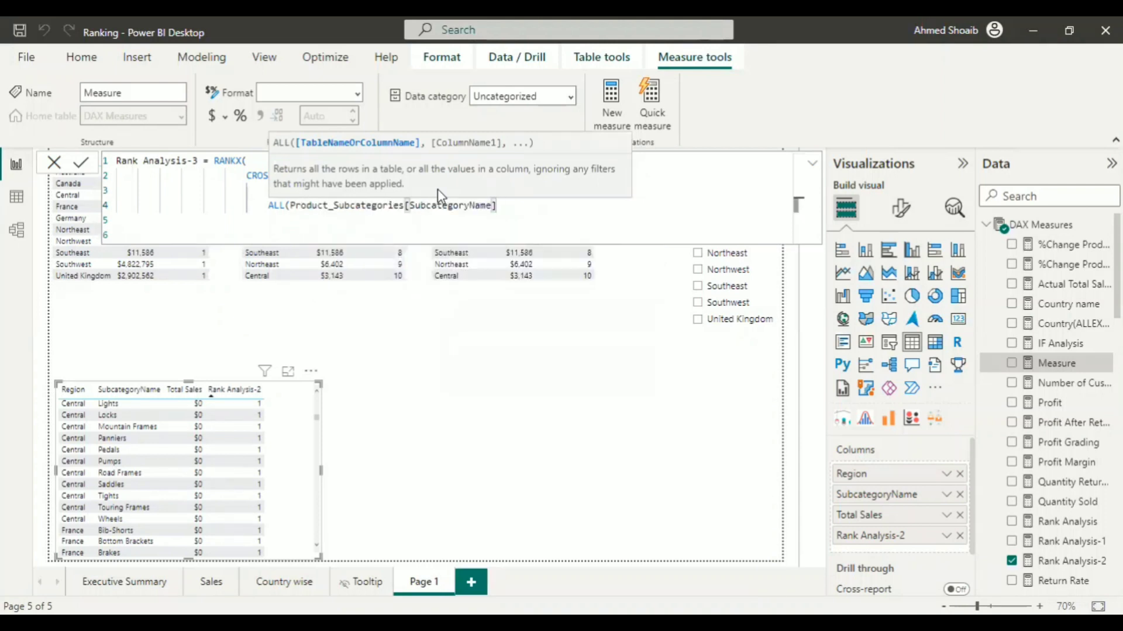
pyautogui.write(')')
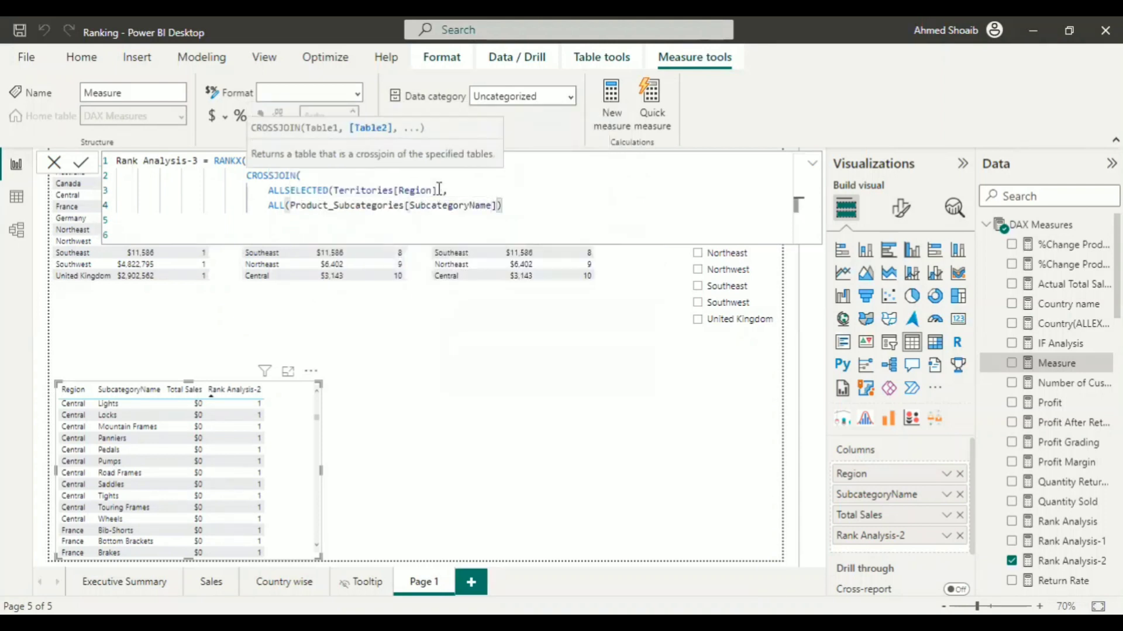
pyautogui.hotkey('shift', 'Return')
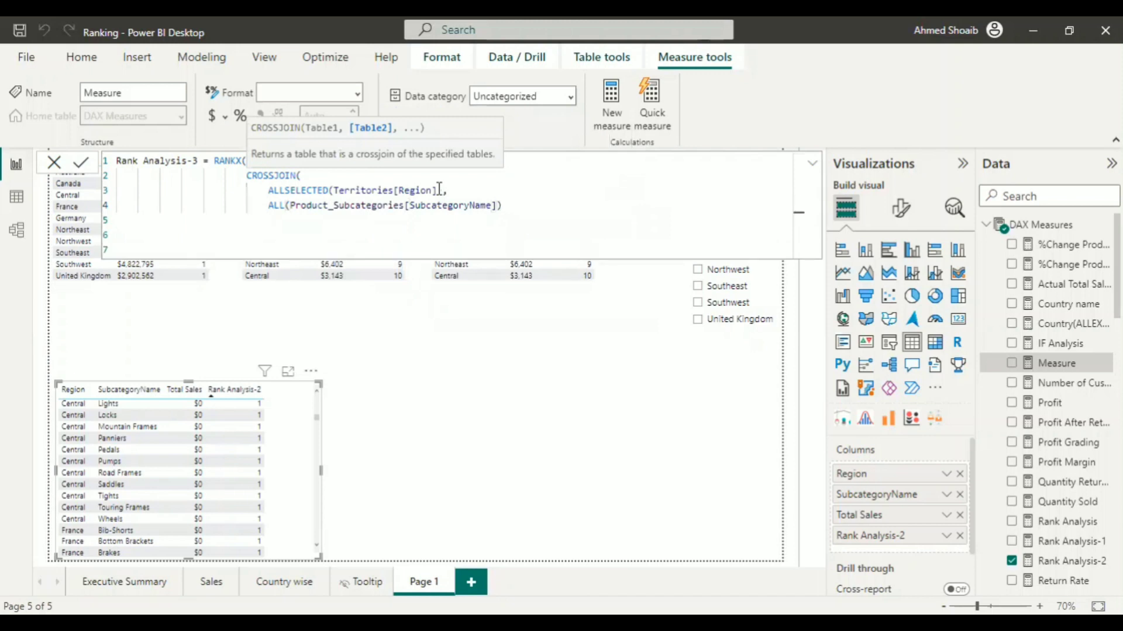
pyautogui.write(')')
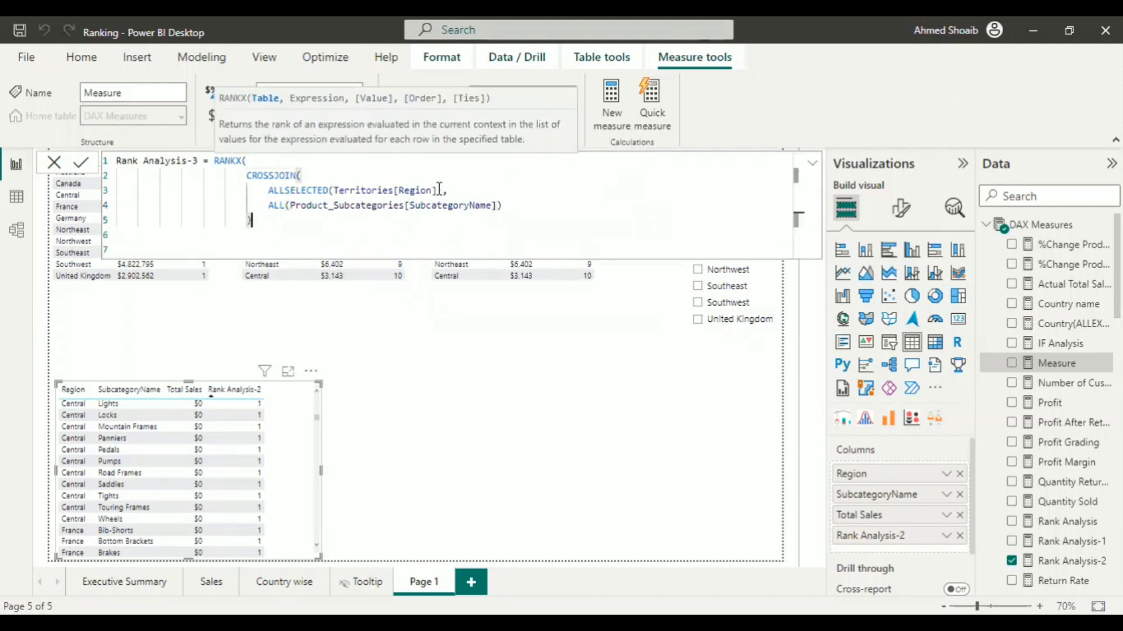
pyautogui.write(',')
pyautogui.hotkey('shift', 'Return')
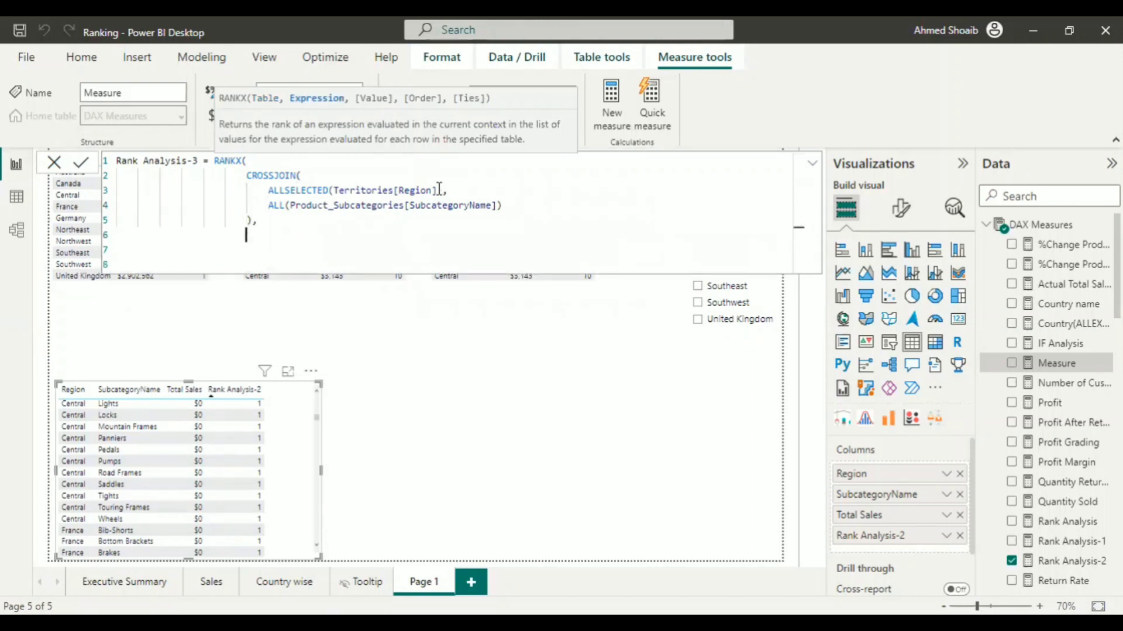
# Set [Total Sales] as the RANKX expression with order 0, close the formula and commit the Rank Analysis-3 measure
pyautogui.write('tota')
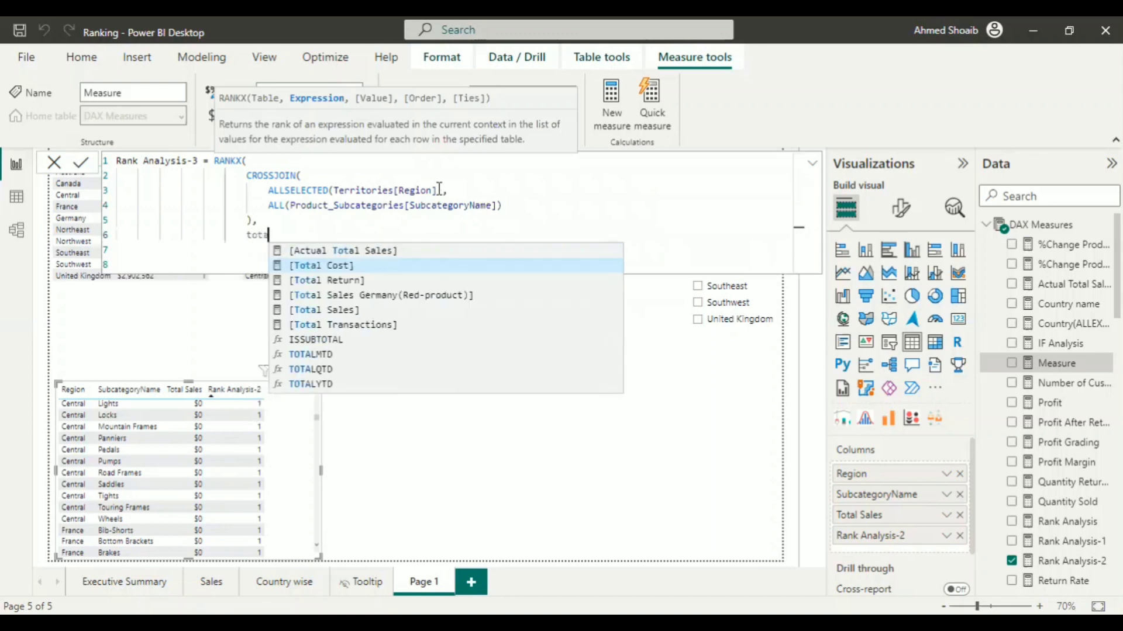
pyautogui.press('Down')
pyautogui.press('Down')
pyautogui.press('Down')
pyautogui.press('Tab')
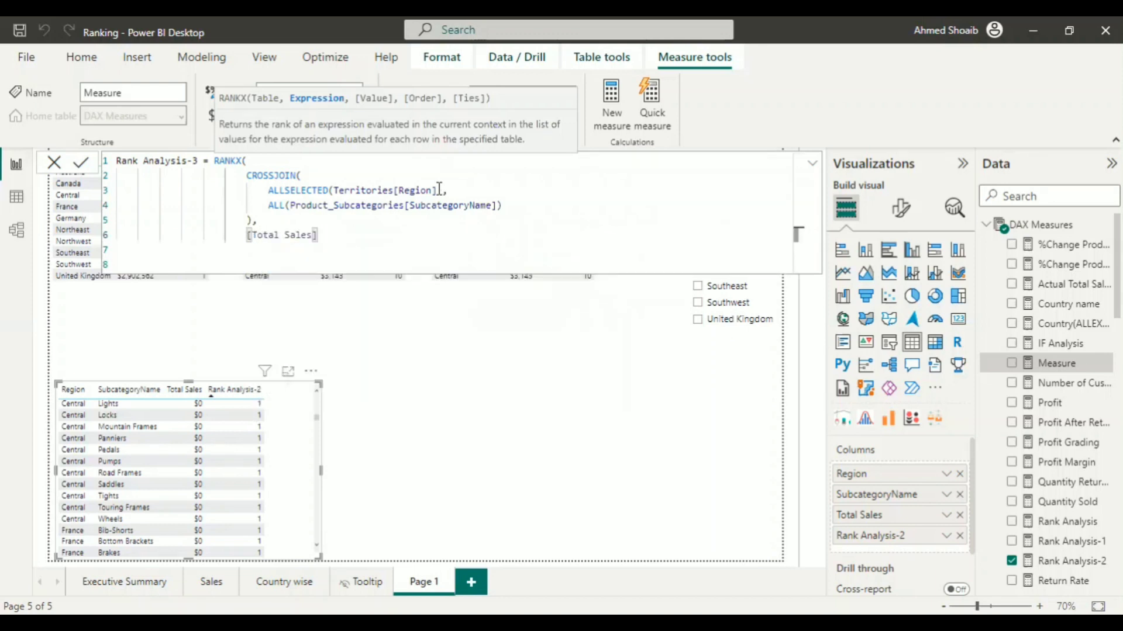
pyautogui.write(',,')
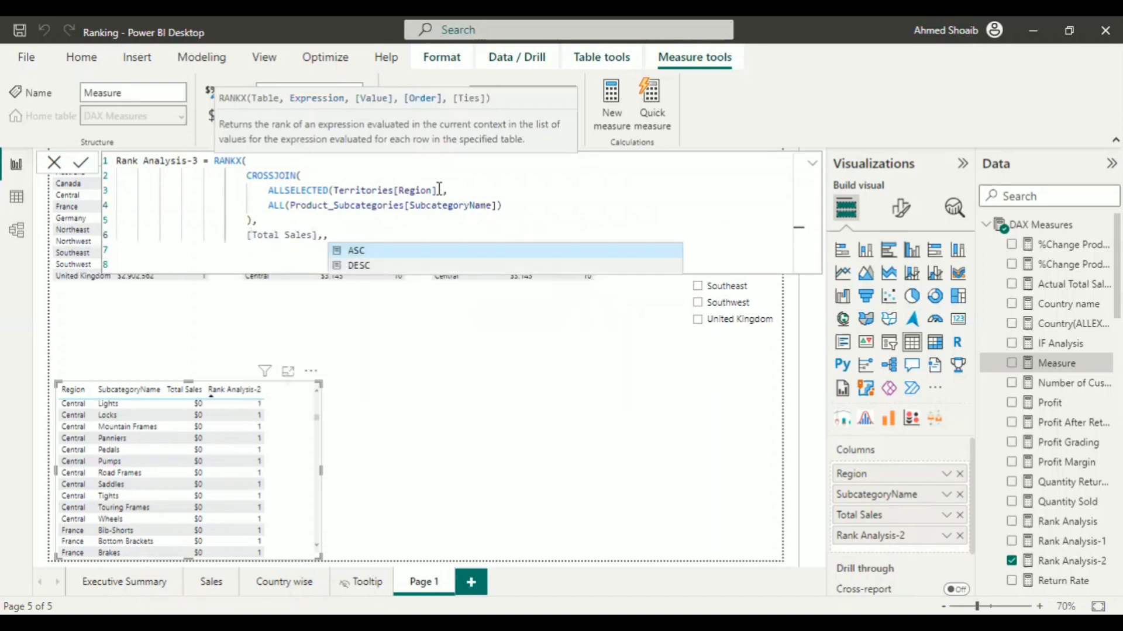
pyautogui.write('0')
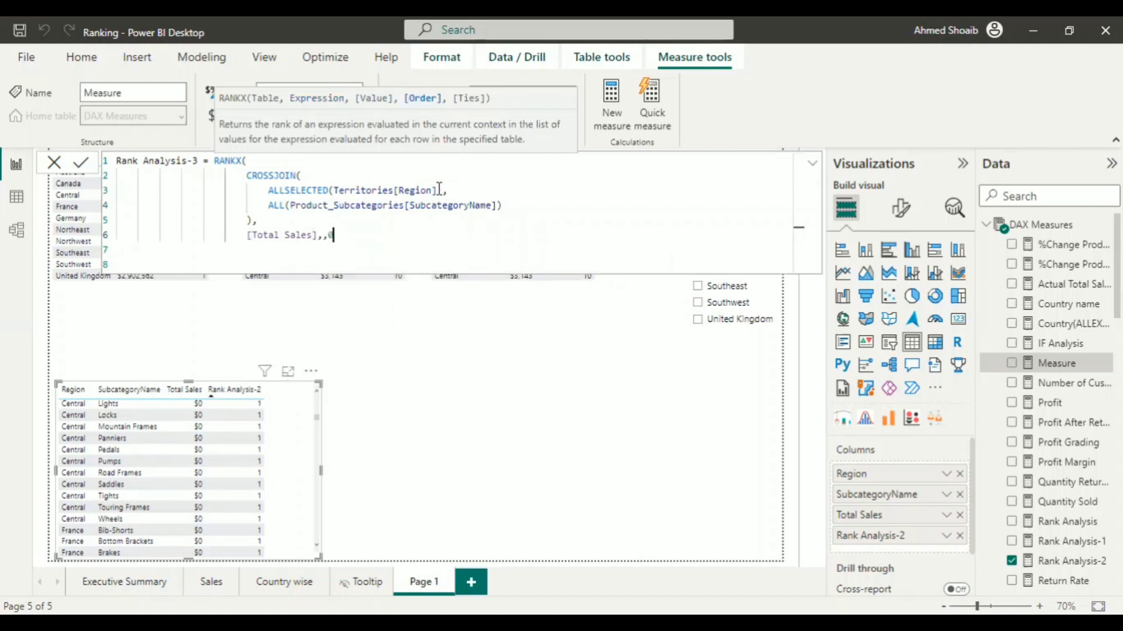
pyautogui.hotkey('shift', 'Return')
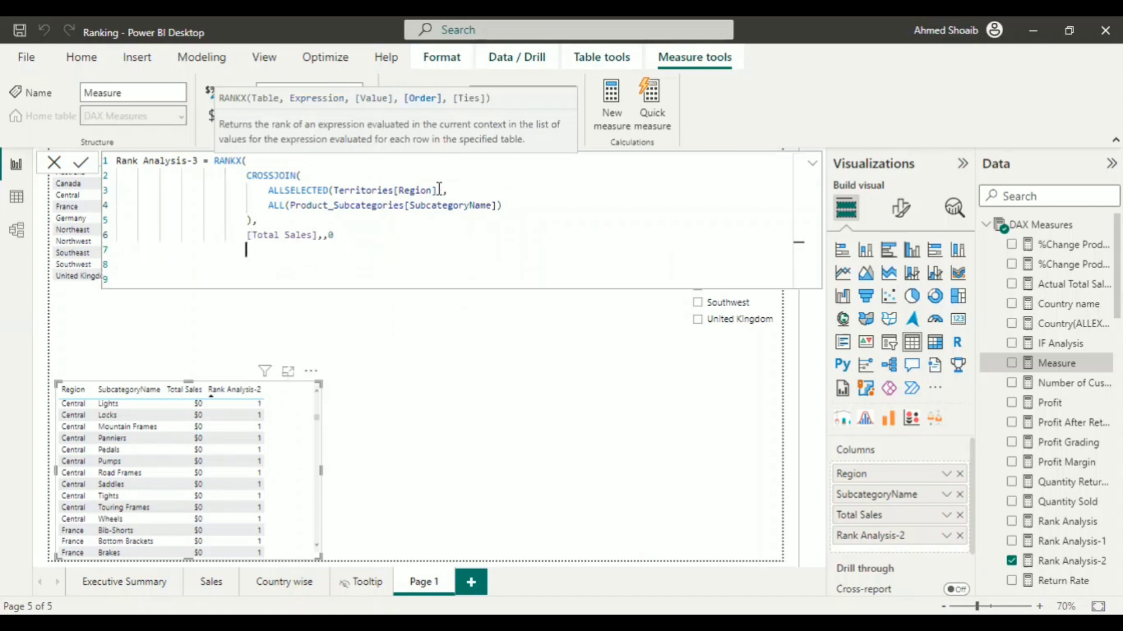
pyautogui.write(')')
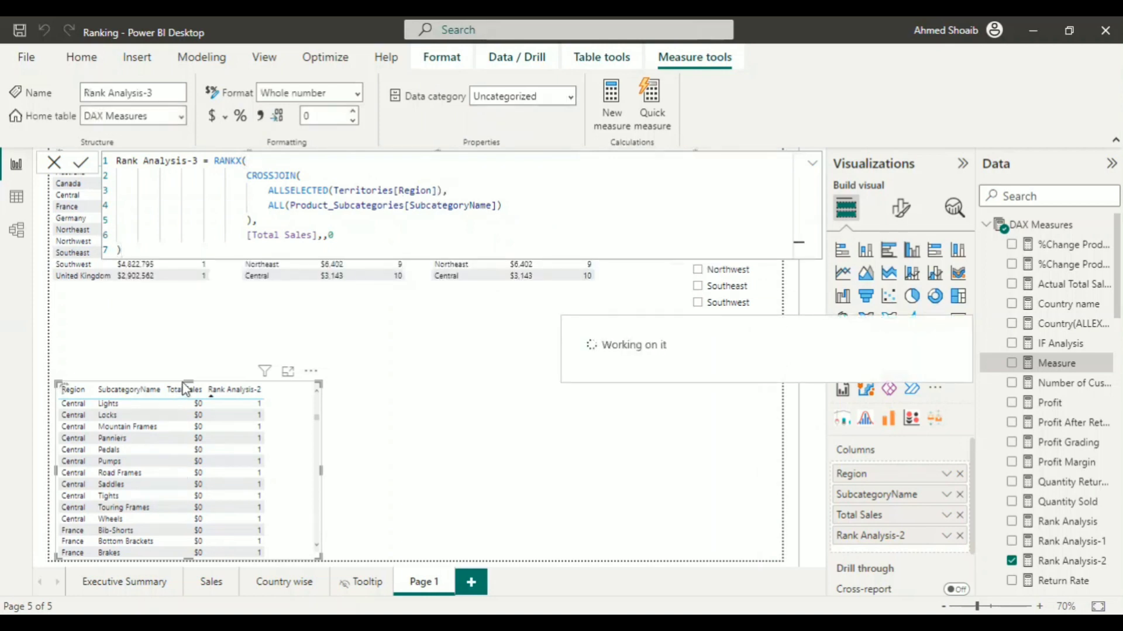
# Make the subcategory table taller by extending its upper edge
pyautogui.moveTo(188, 378); pyautogui.dragTo(184, 353)
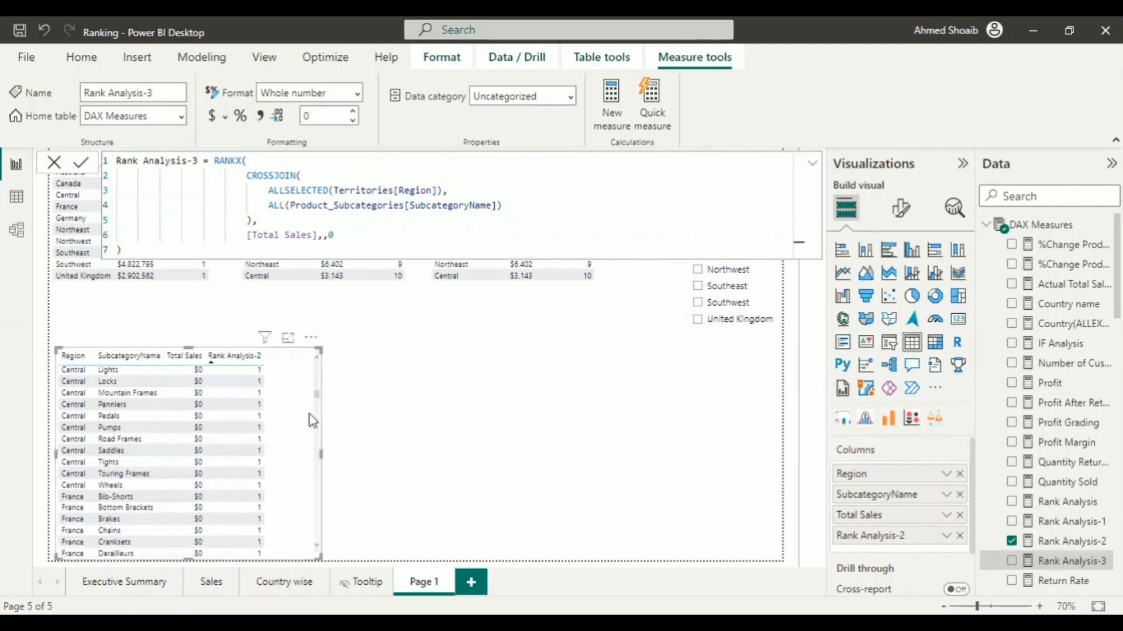
# Replace Rank Analysis-2 with Rank Analysis-3 in the subcategory table
pyautogui.click(960, 537)
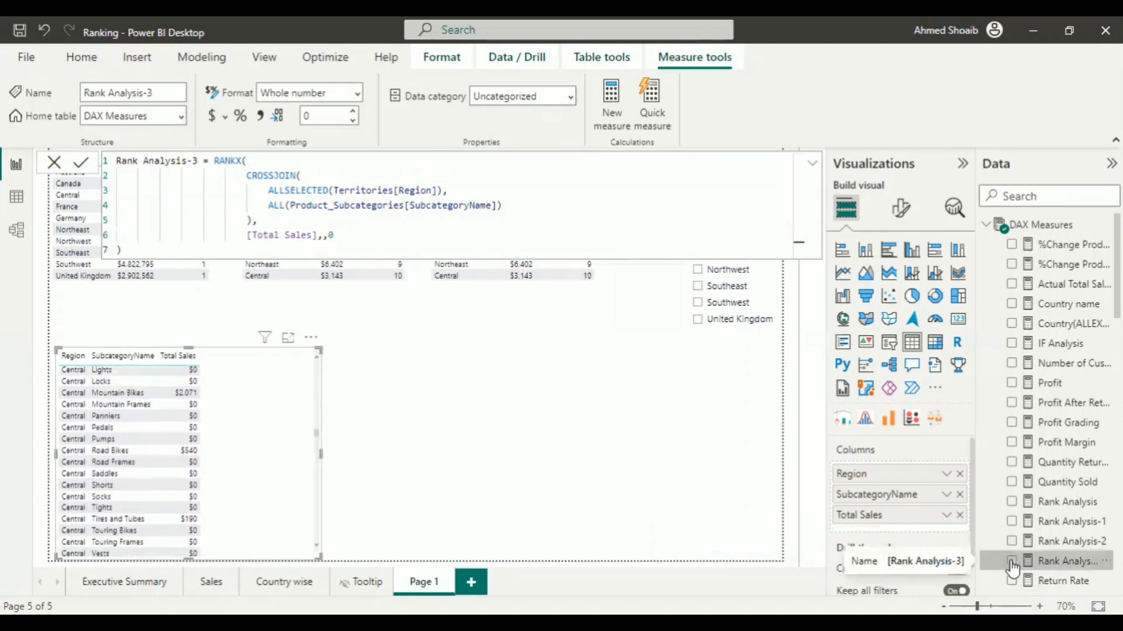
pyautogui.click(1012, 562)
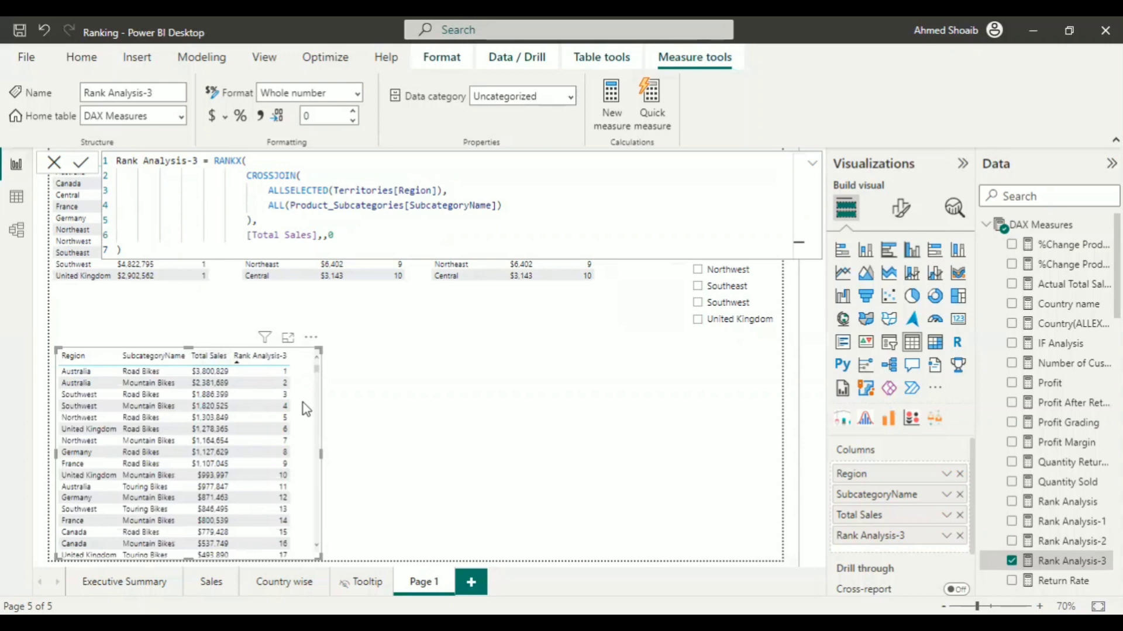
pyautogui.click(660, 431)
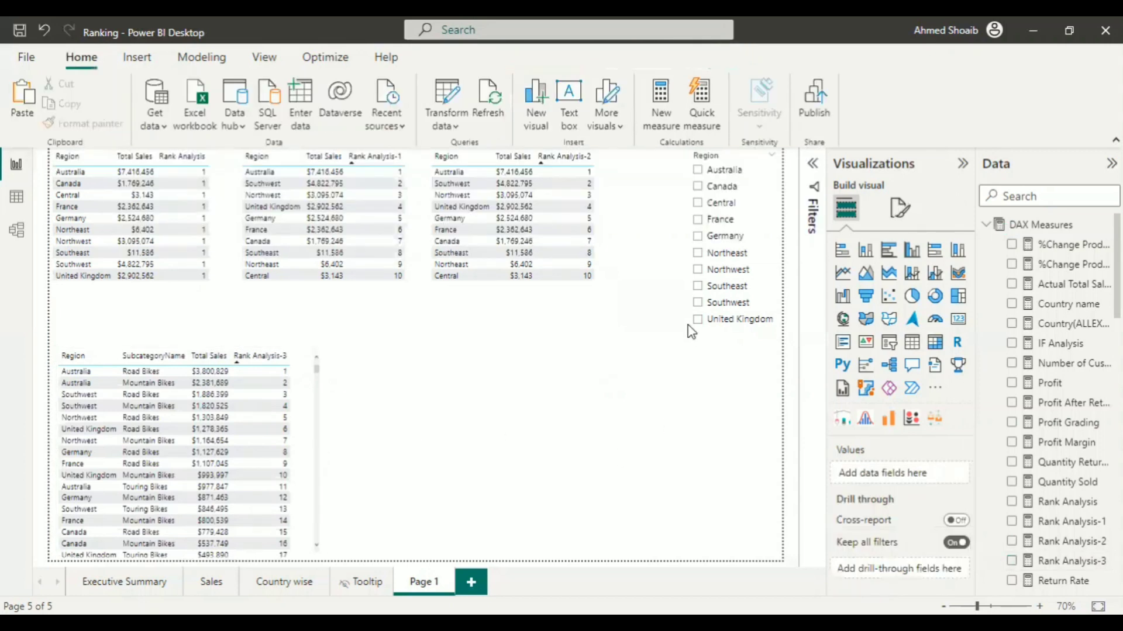
# Filter the Region slicer to Australia, Canada and France, and examine the Rank Analysis-3 ranks throughout the subcategory table
pyautogui.click(699, 171)
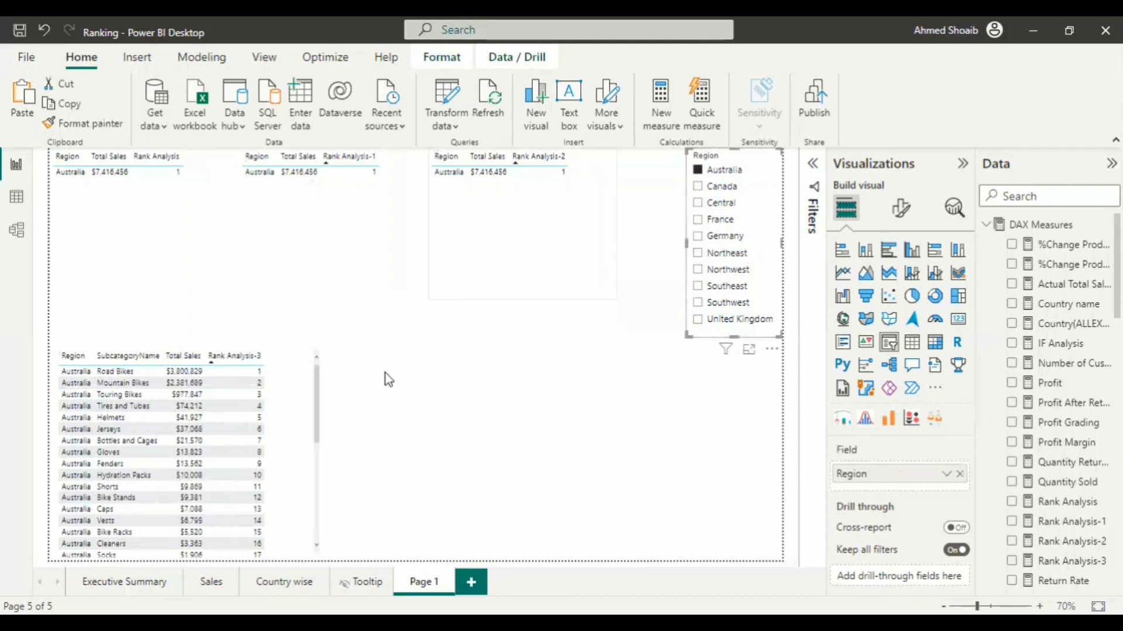
pyautogui.click(699, 187)
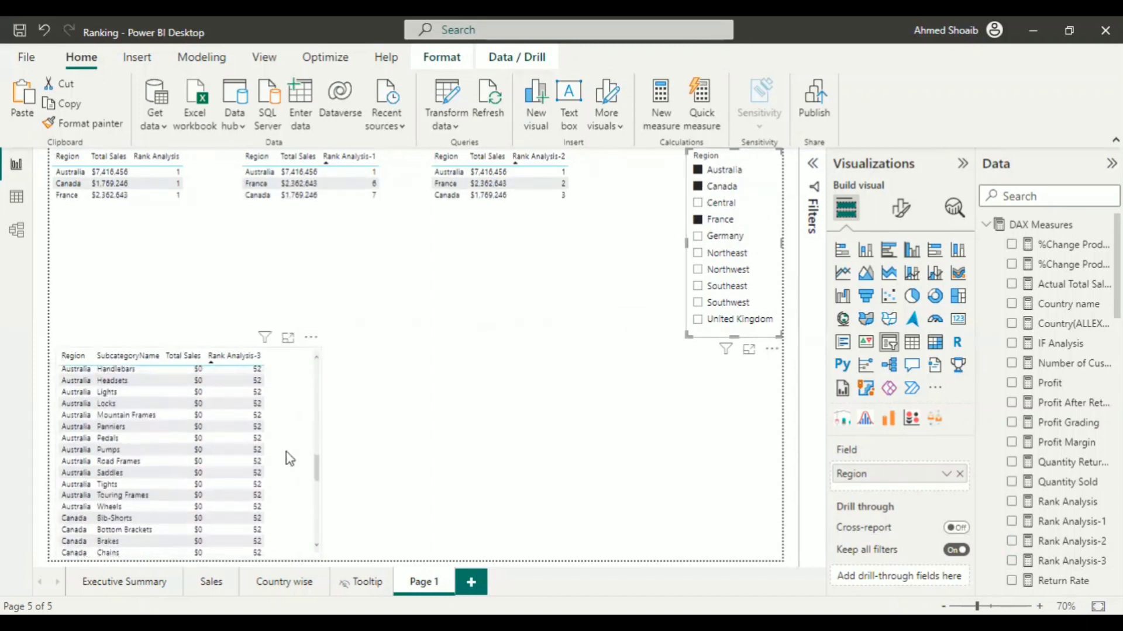
pyautogui.scroll(-3, 287, 453)
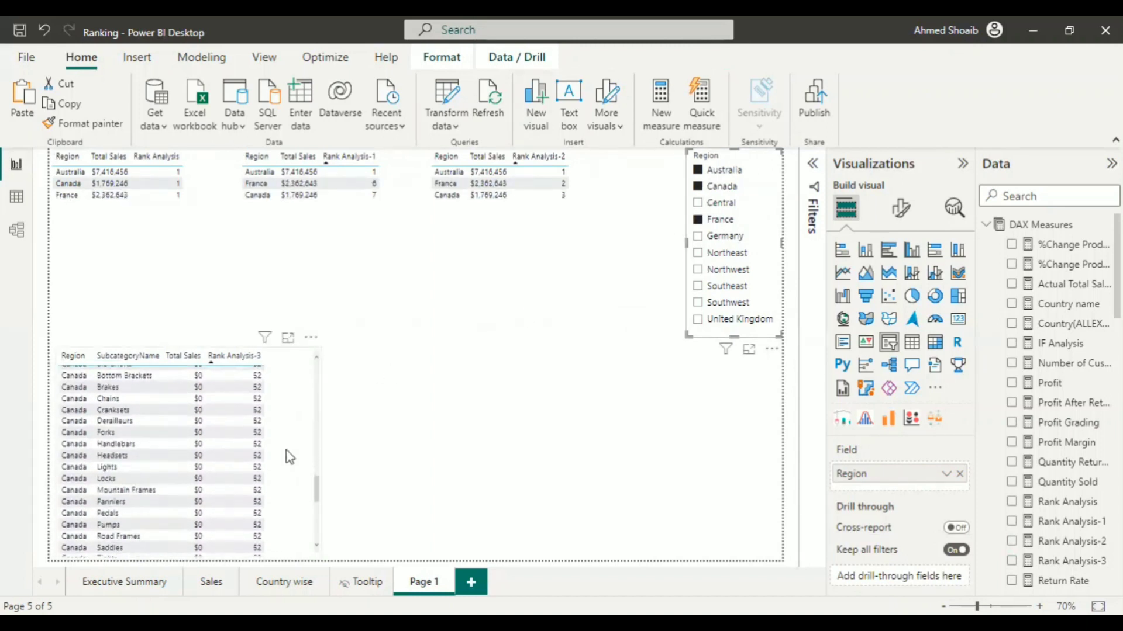
pyautogui.scroll(5, 286, 451)
pyautogui.scroll(3, 286, 450)
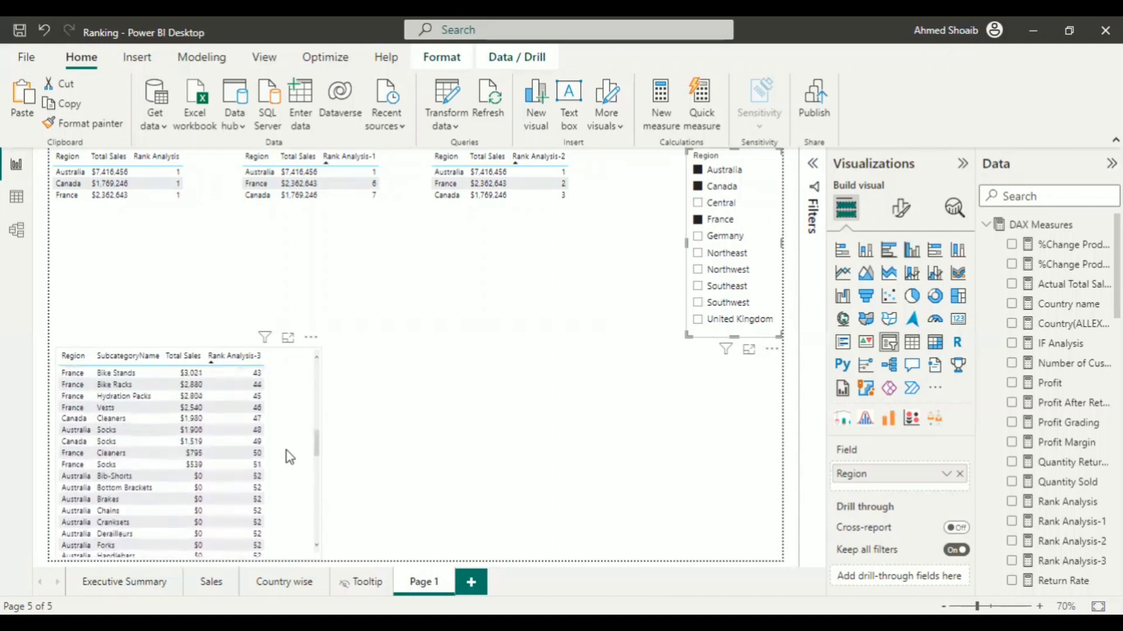
pyautogui.scroll(-5, 287, 451)
pyautogui.scroll(-6, 287, 452)
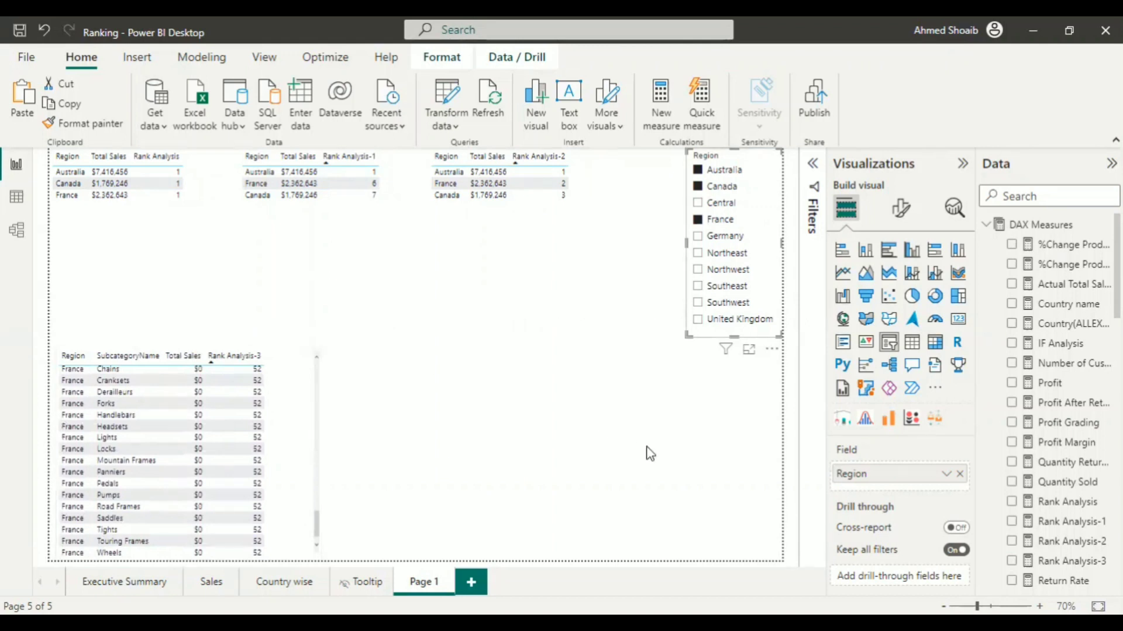
pyautogui.click(667, 460)
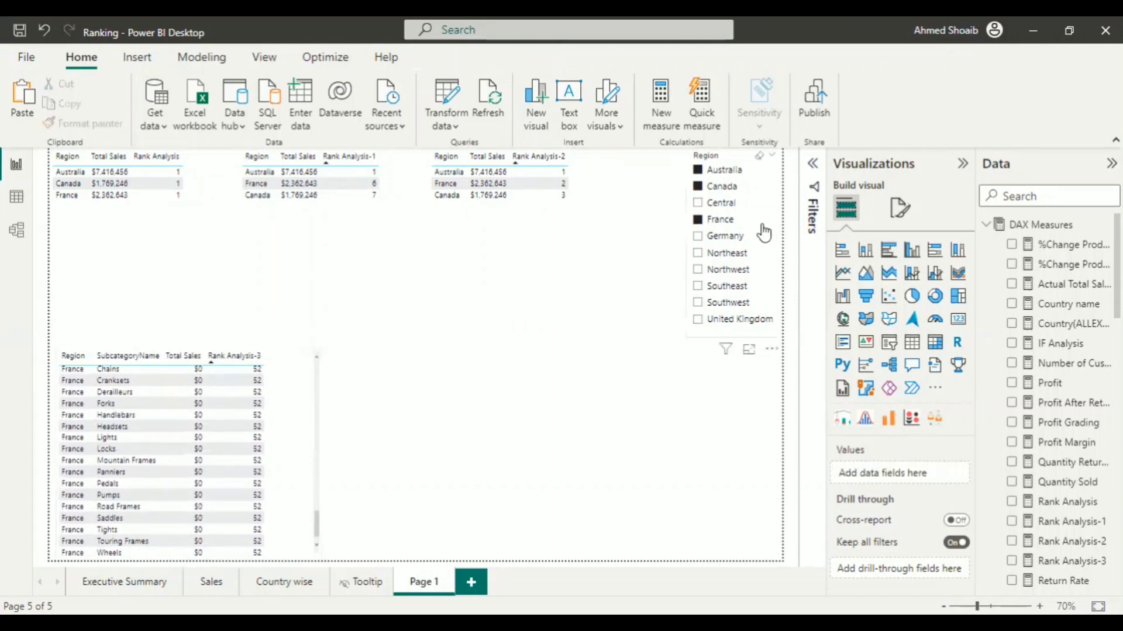
# Clear the Region slicer selections and review the subcategory table's ranks across all regions
pyautogui.click(760, 157)
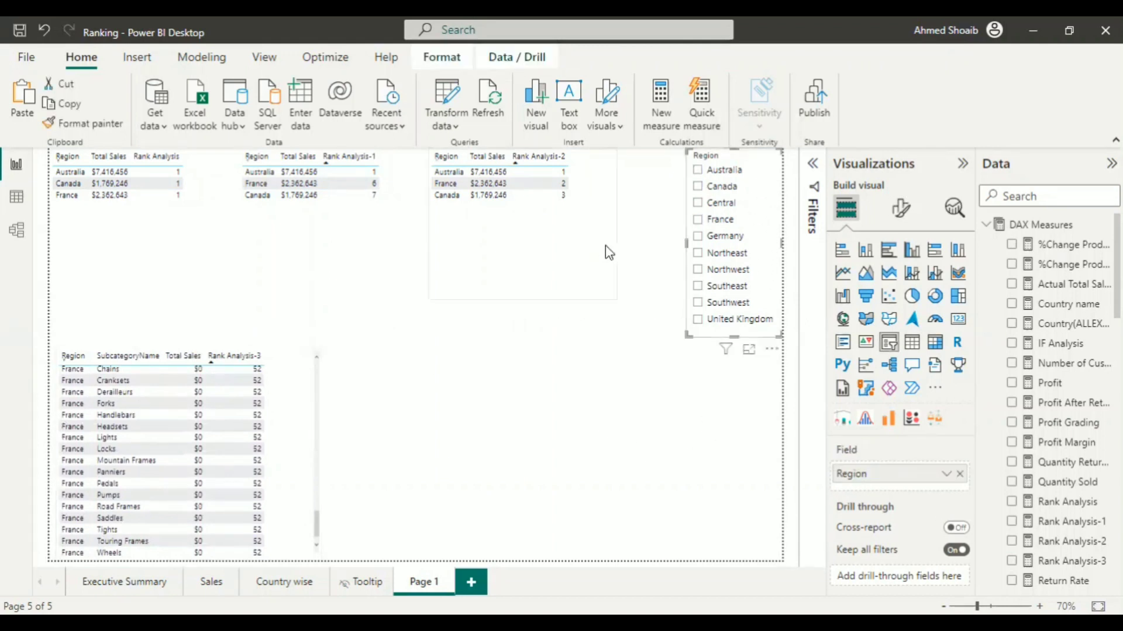
pyautogui.click(667, 485)
pyautogui.scroll(15, 283, 444)
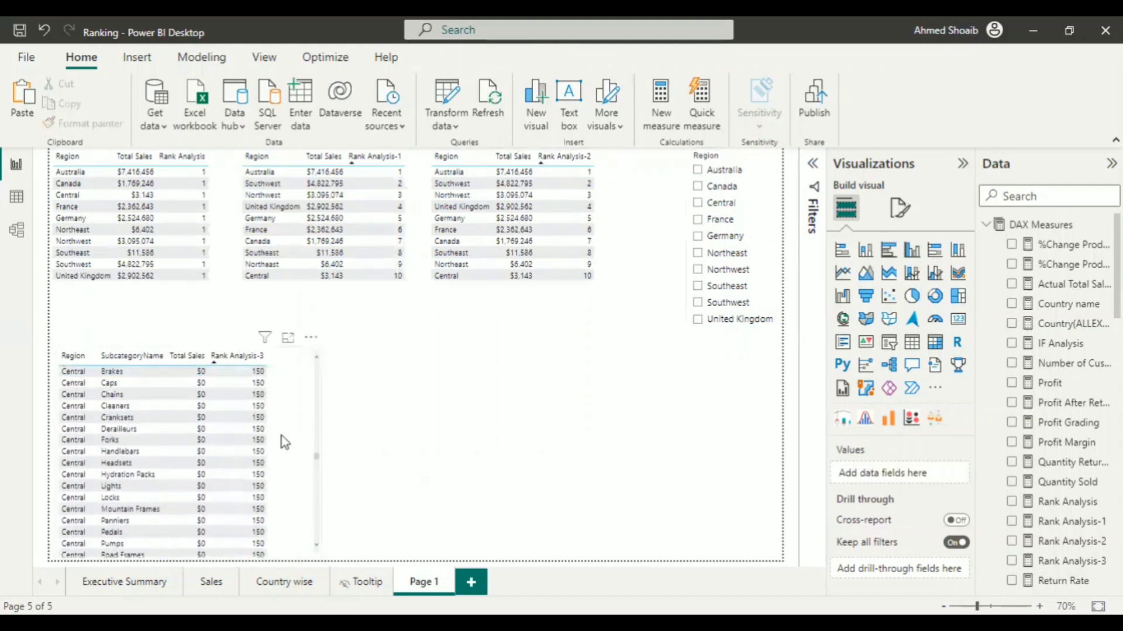
pyautogui.scroll(10, 281, 431)
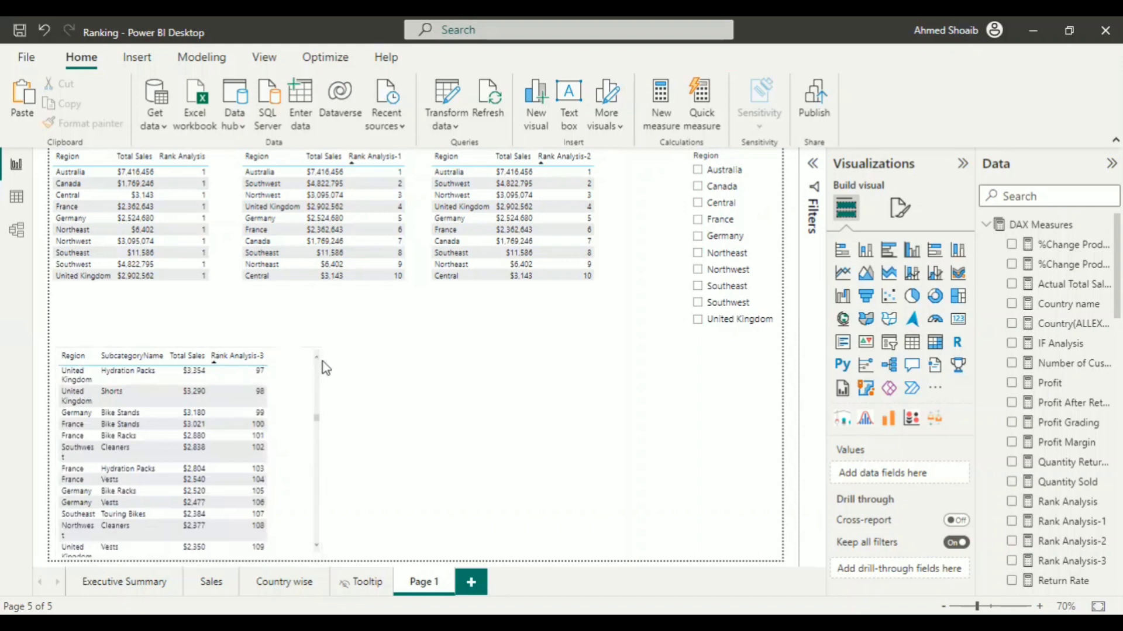
# Create a new measure in DAX Measures named Rank Analysis-4 whose formula opens with an IF function
pyautogui.click(1028, 225)
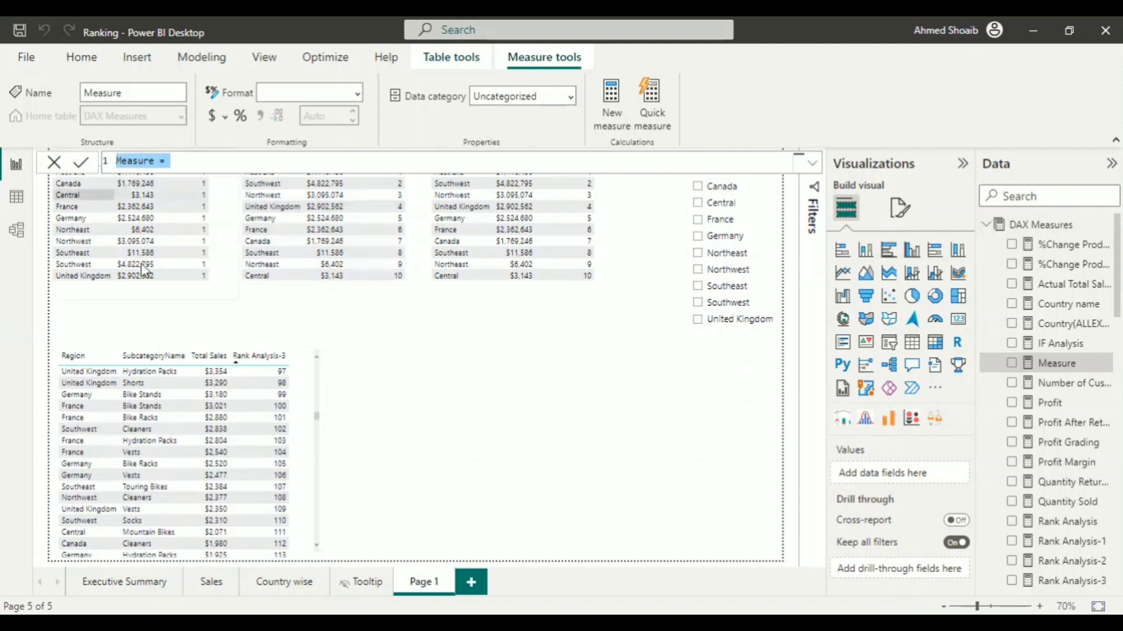
pyautogui.write('Ran')
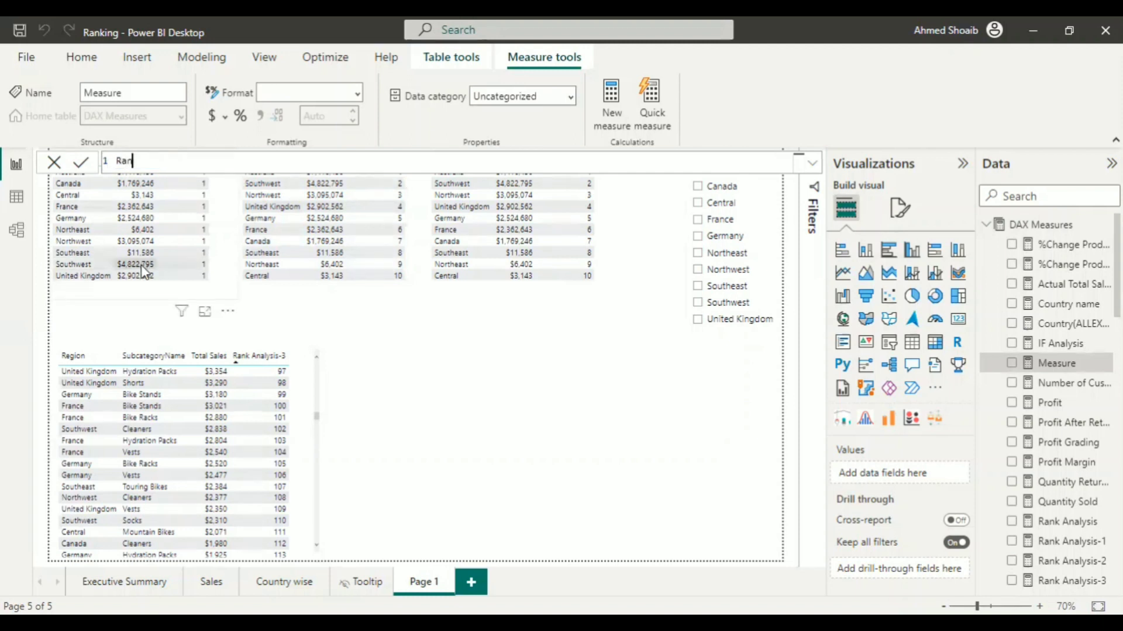
pyautogui.write('k Analysis-4 =')
pyautogui.write('if')
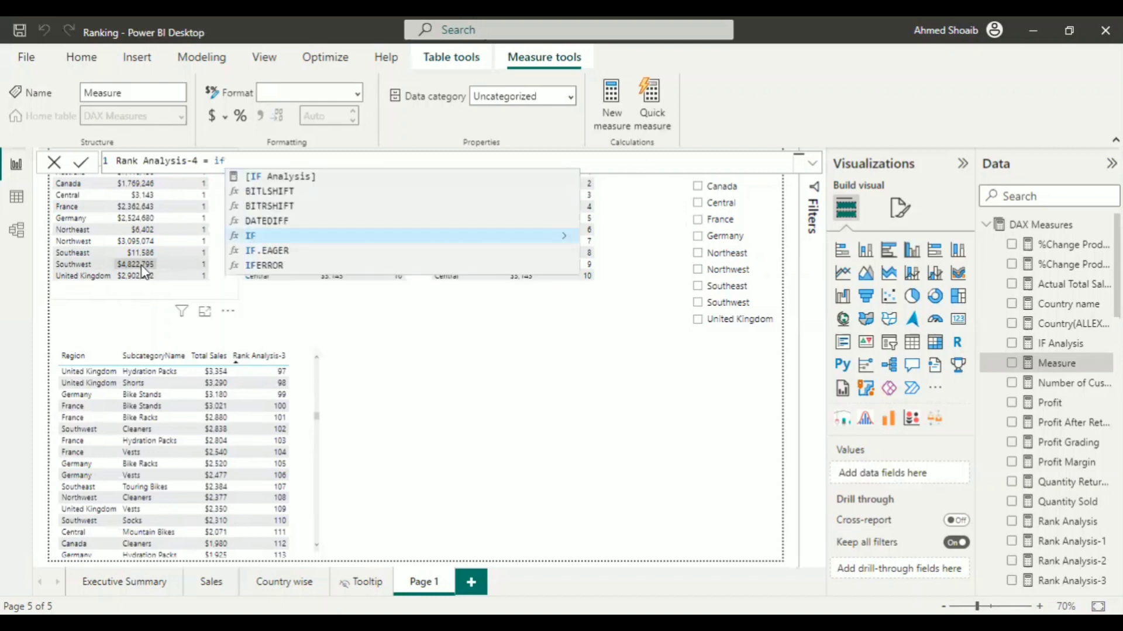
pyautogui.press('Tab')
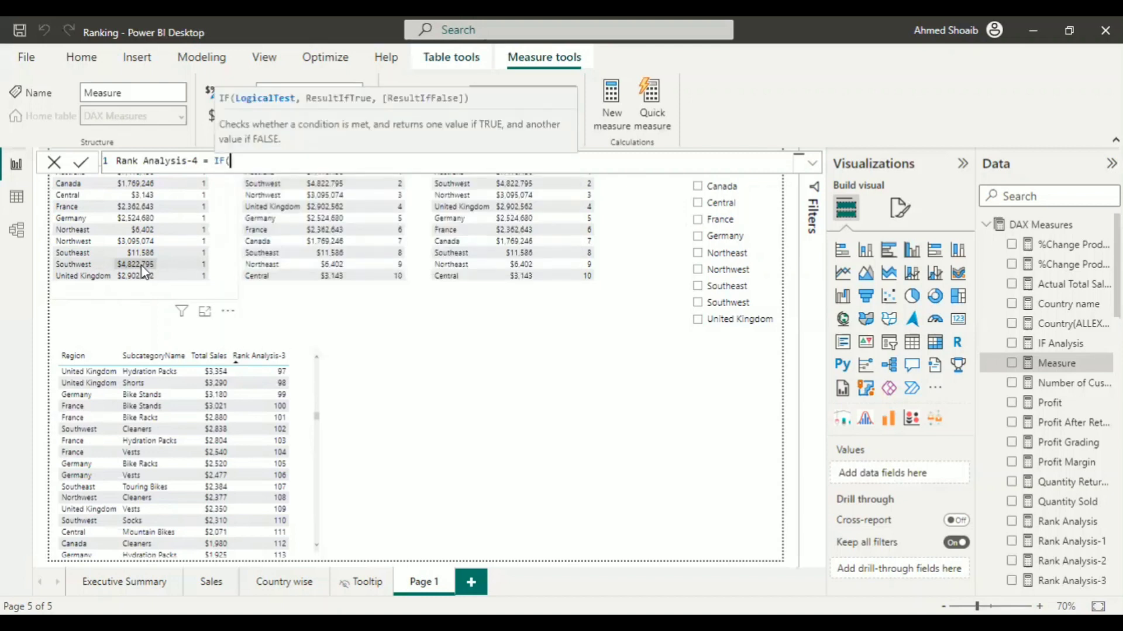
pyautogui.hotkey('shift', 'Return')
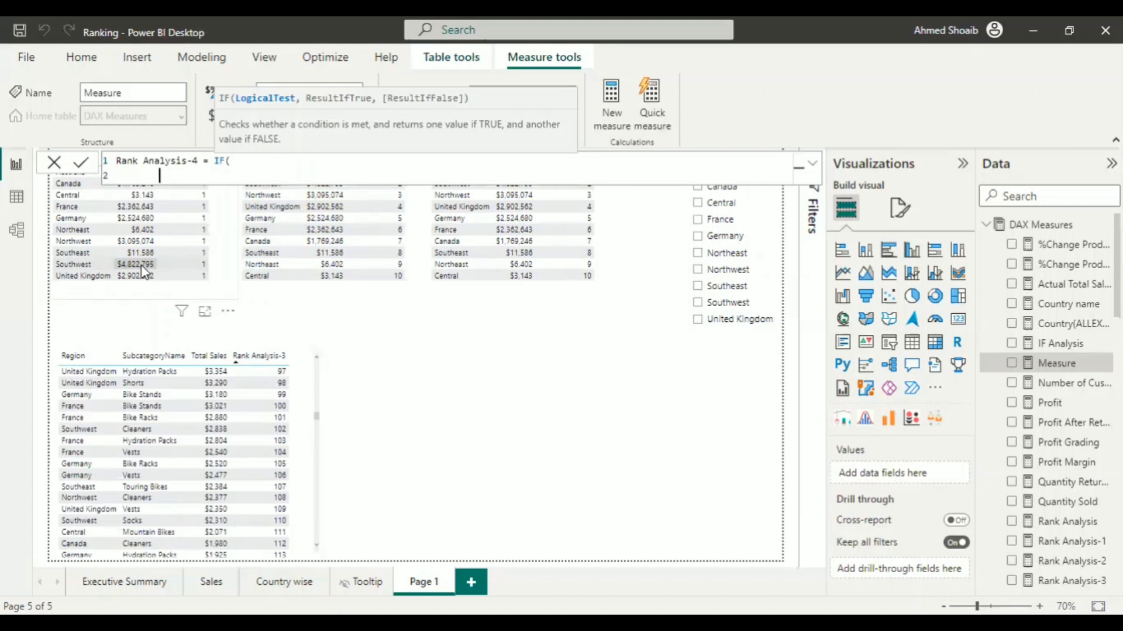
pyautogui.press('Tab')
pyautogui.press('Tab')
pyautogui.press('Tab')
pyautogui.write('is')
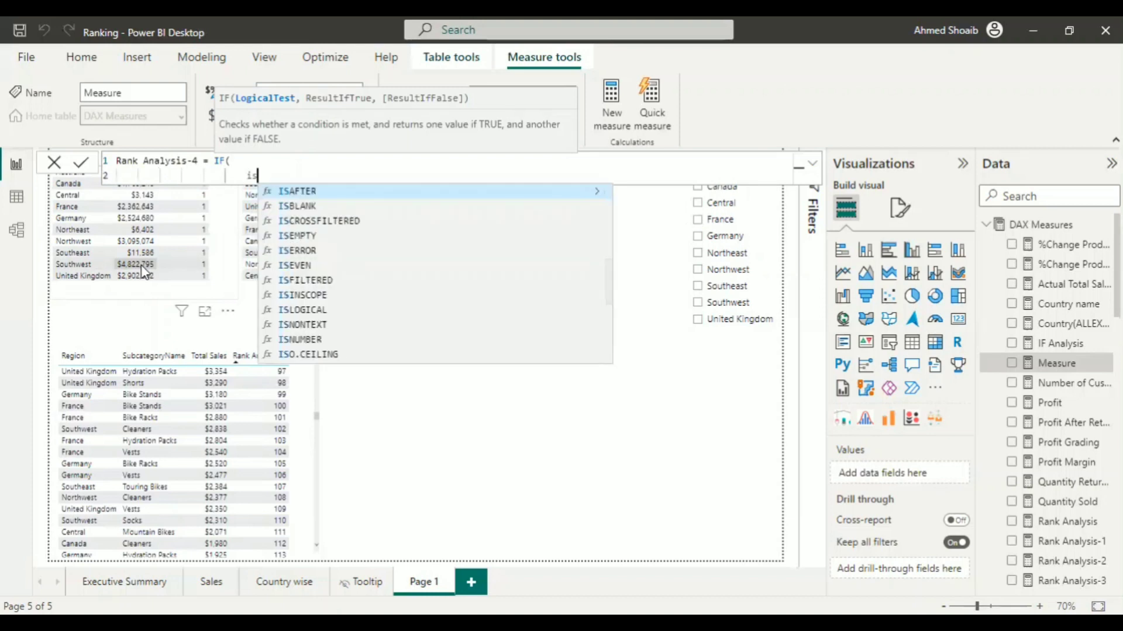
pyautogui.write('n')
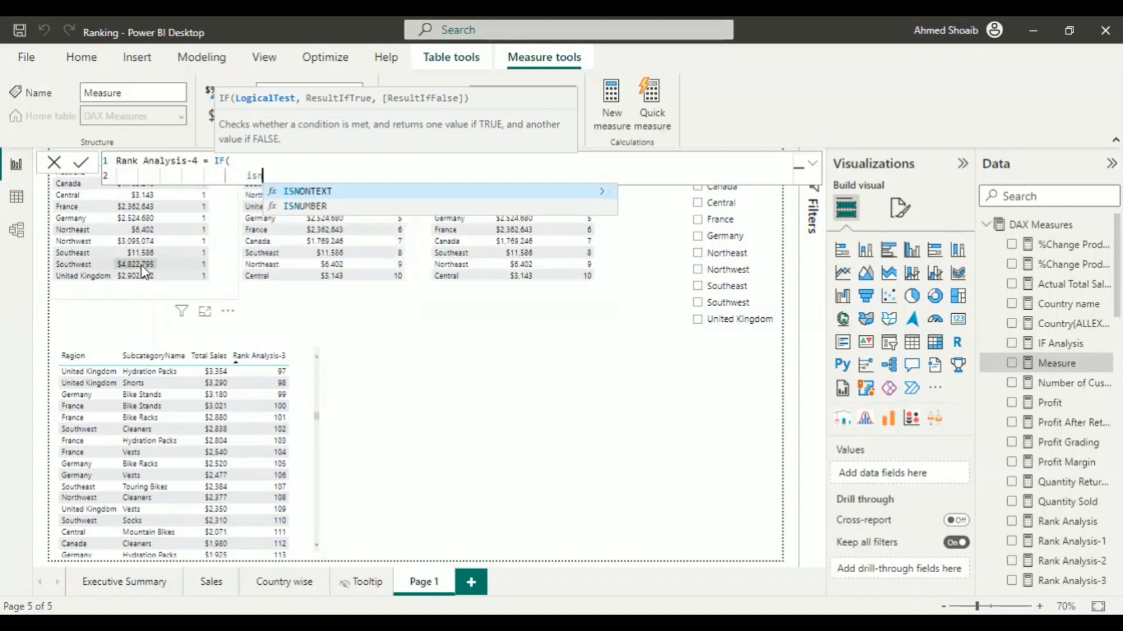
pyautogui.press('BackSpace')
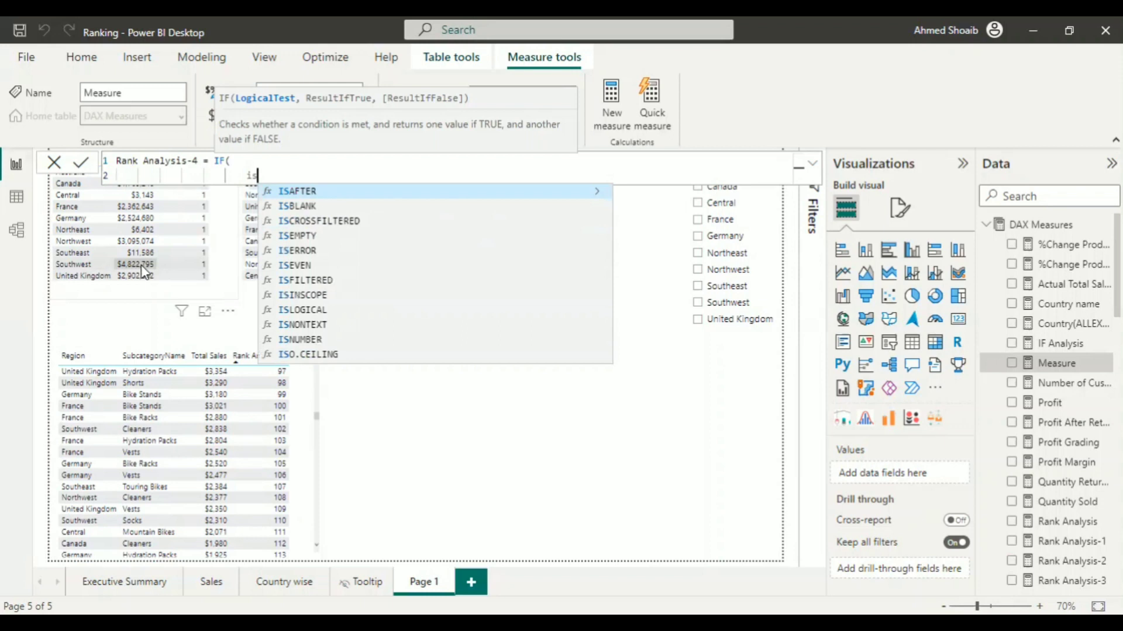
pyautogui.press('BackSpace')
pyautogui.press('BackSpace')
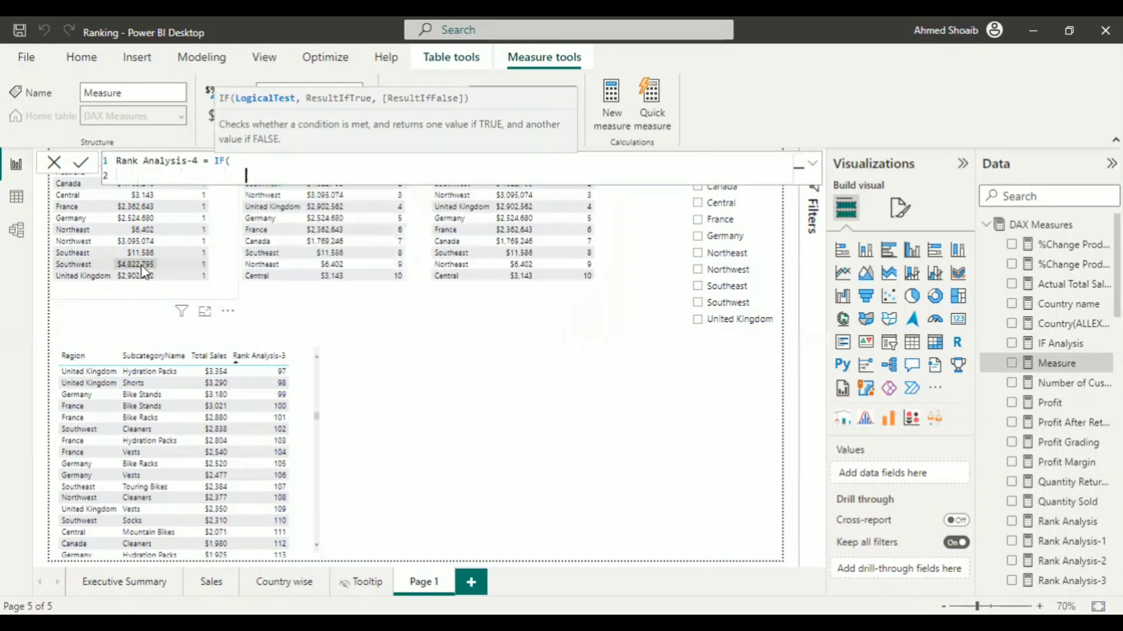
pyautogui.press('BackSpace')
# Start the IF logical test with ISBLANK nested inside NOT, each function on its own line
pyautogui.write('not')
pyautogui.press('Tab')
pyautogui.hotkey('shift', 'Return')
pyautogui.write('is')
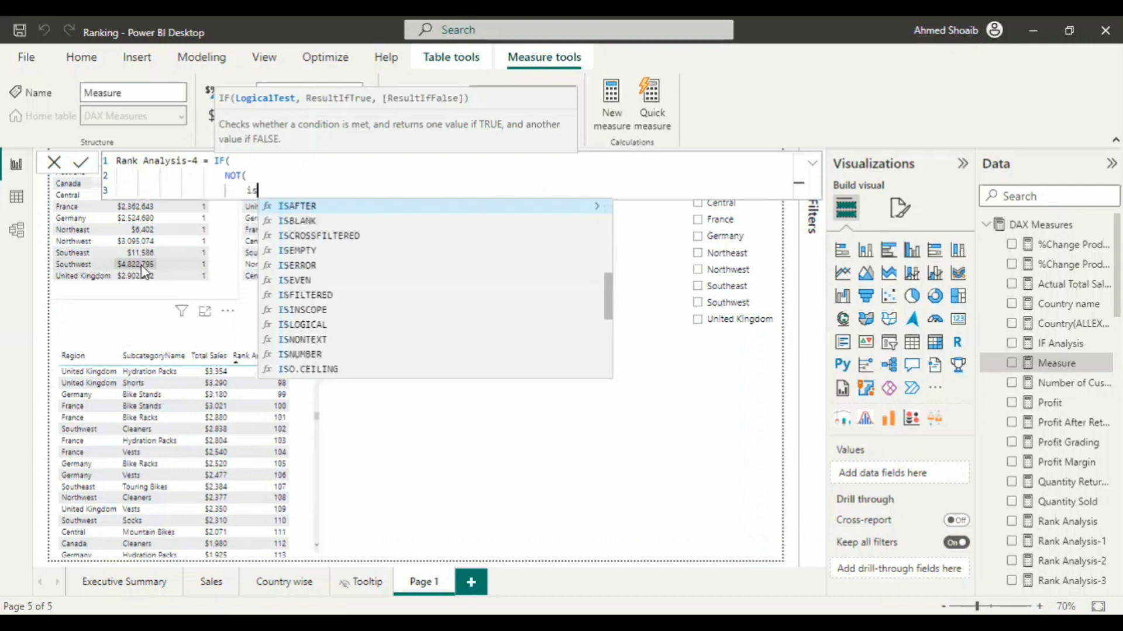
pyautogui.press('Down')
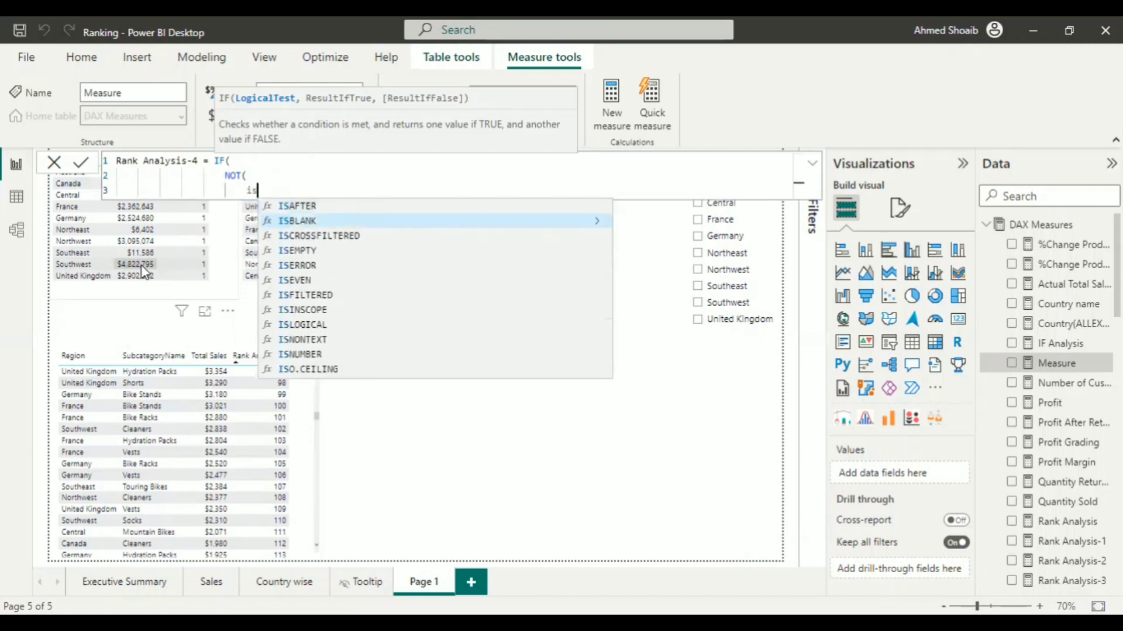
pyautogui.press('Tab')
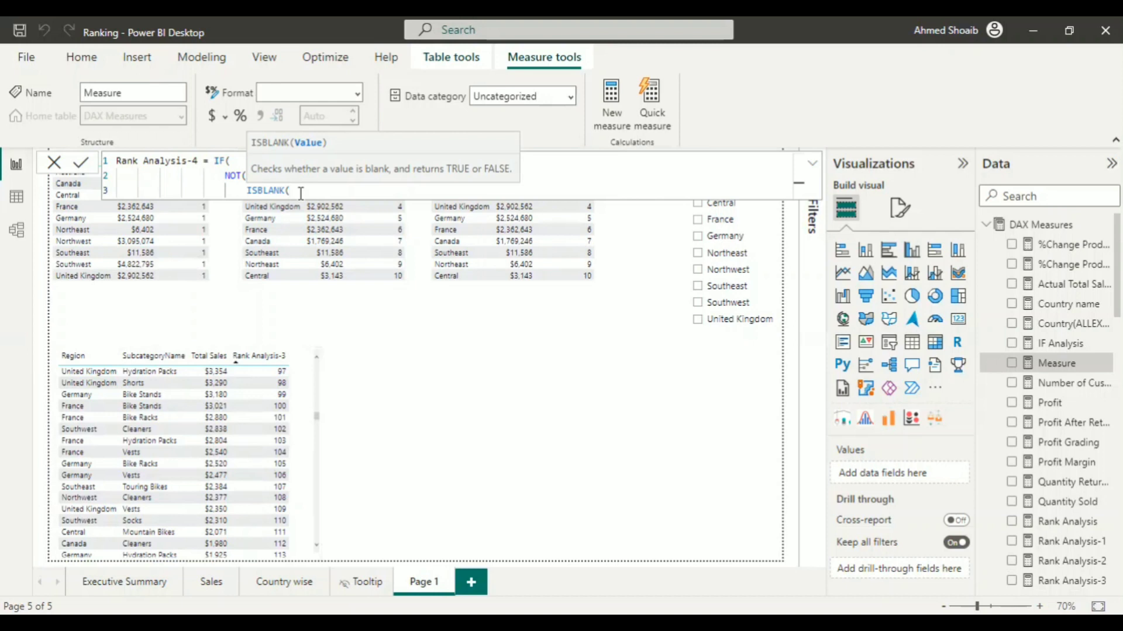
# Set [Total Sales] as the ISBLANK value, then close ISBLANK and NOT to complete the logical test
pyautogui.write('tota')
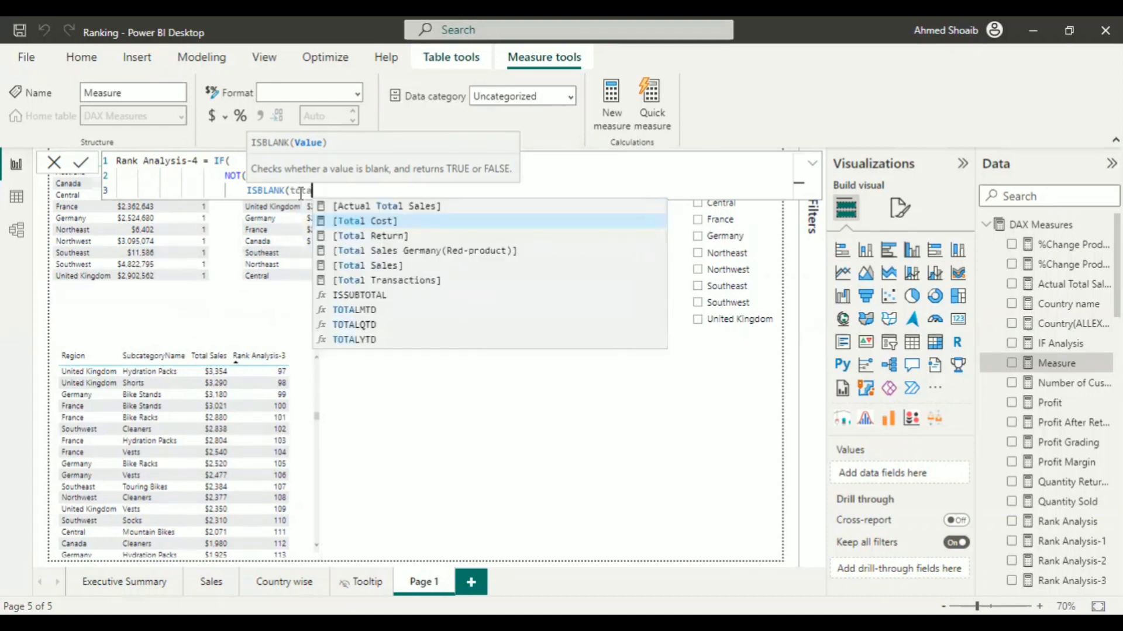
pyautogui.press('Down')
pyautogui.press('Down')
pyautogui.press('Down')
pyautogui.press('Tab')
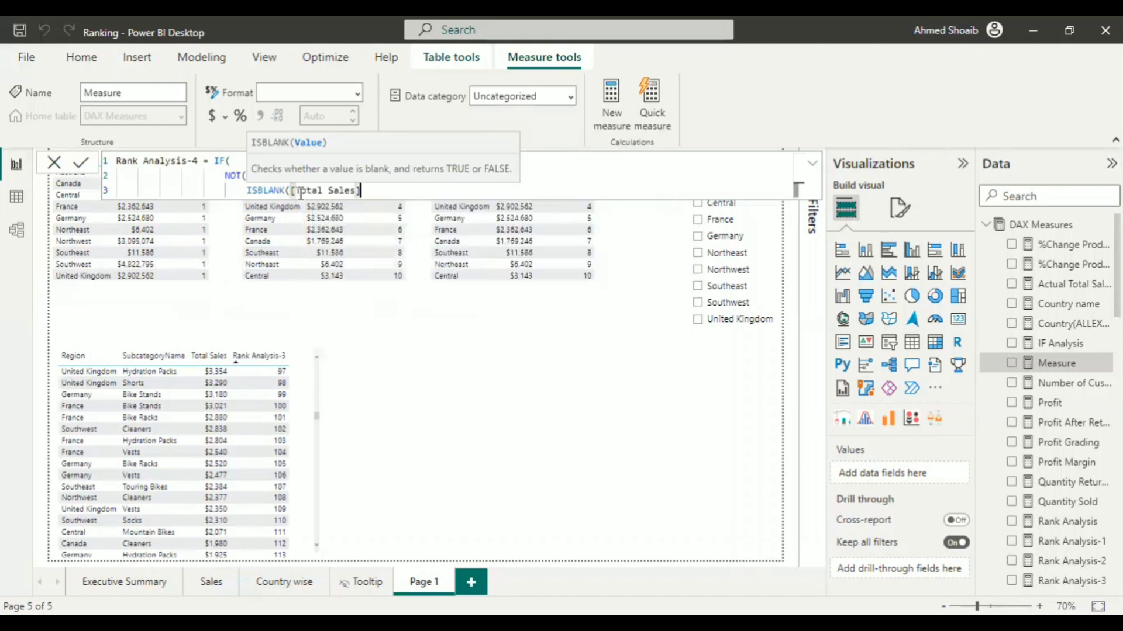
pyautogui.write(')')
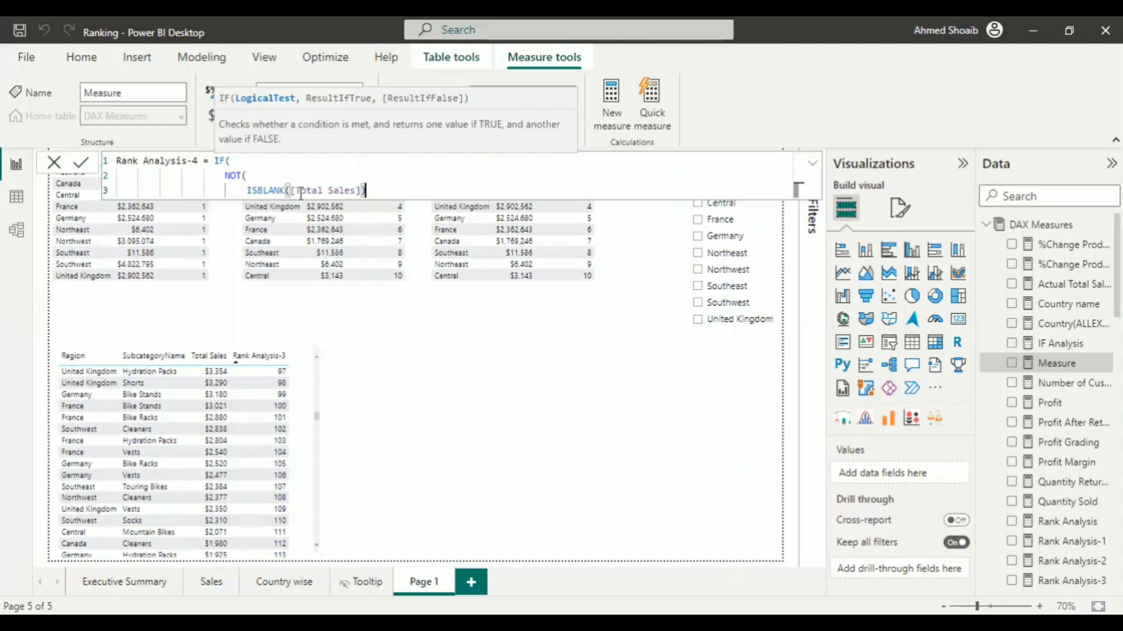
pyautogui.press('Return')
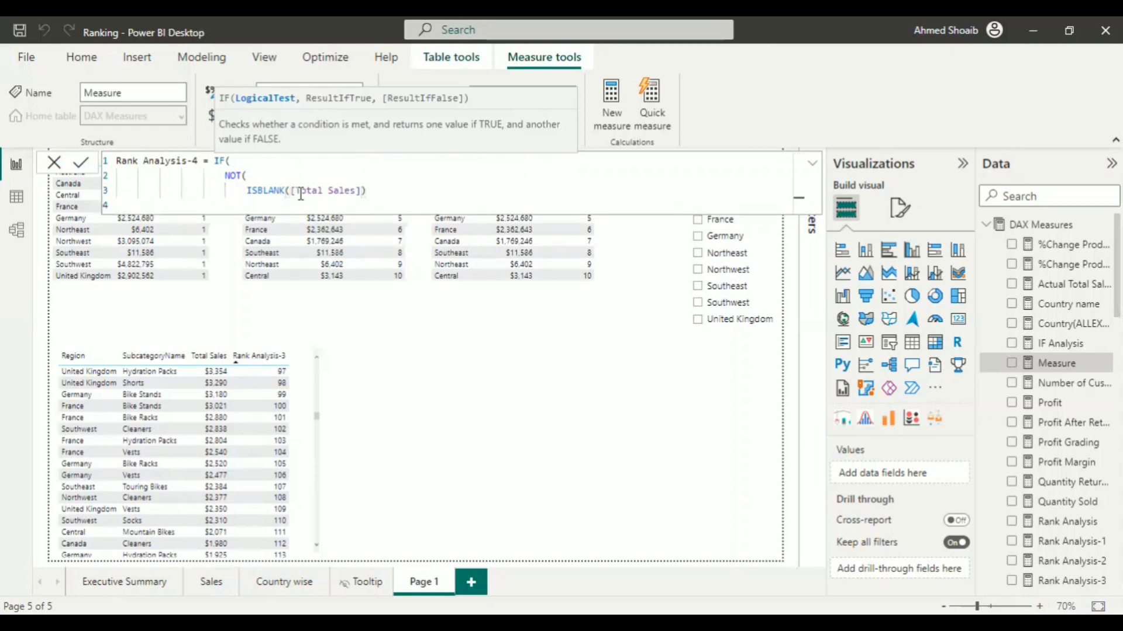
pyautogui.write('),')
pyautogui.hotkey('shift', 'Return')
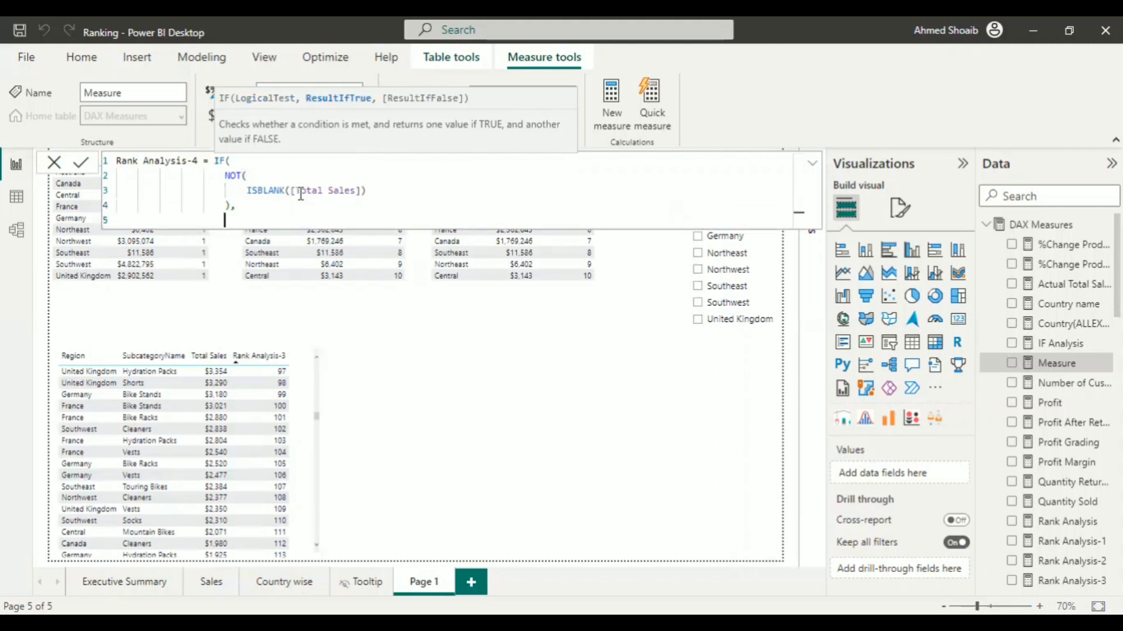
# Begin the IF function's true result with RANKX and nest CROSSJOIN as its table argument, each on its own line
pyautogui.write('ra')
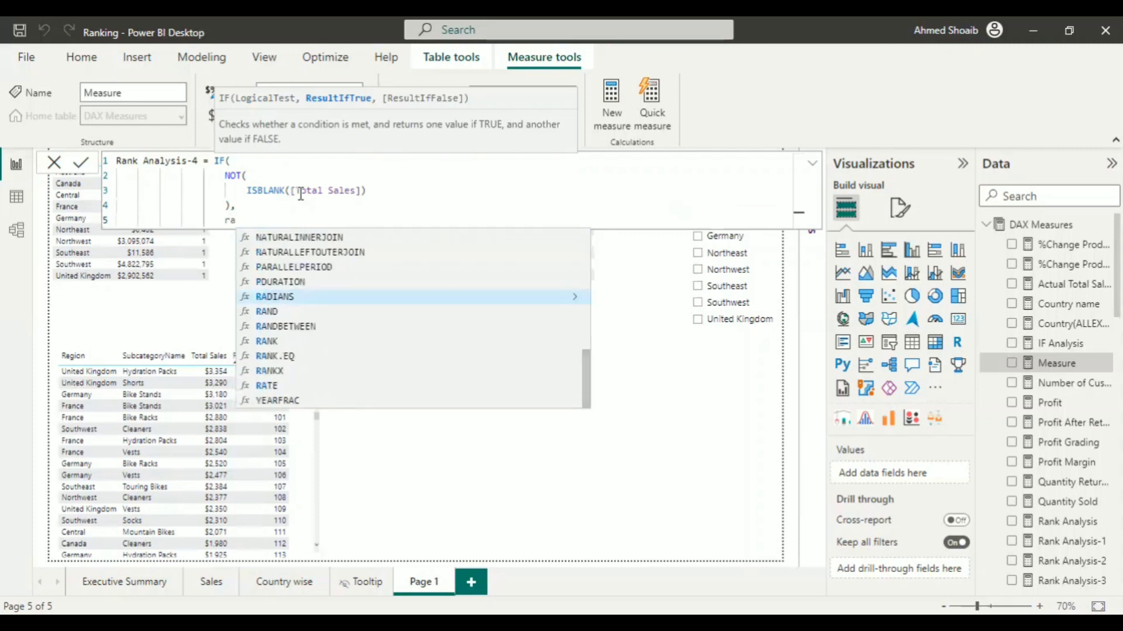
pyautogui.write('nk')
pyautogui.press('Down')
pyautogui.press('Down')
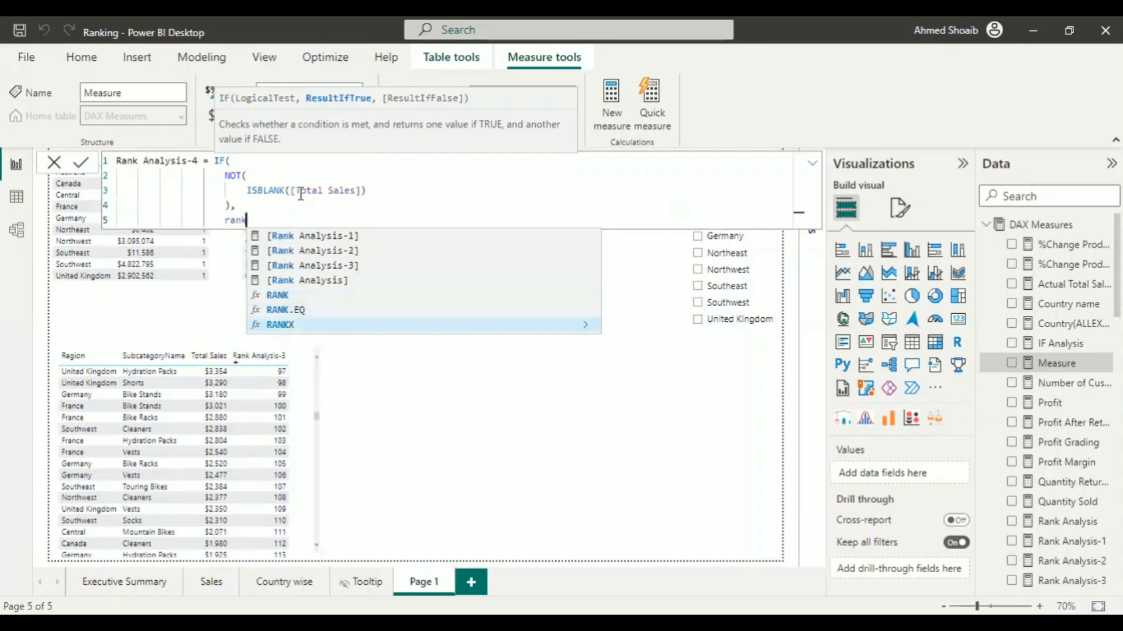
pyautogui.press('Tab')
pyautogui.hotkey('shift', 'Return')
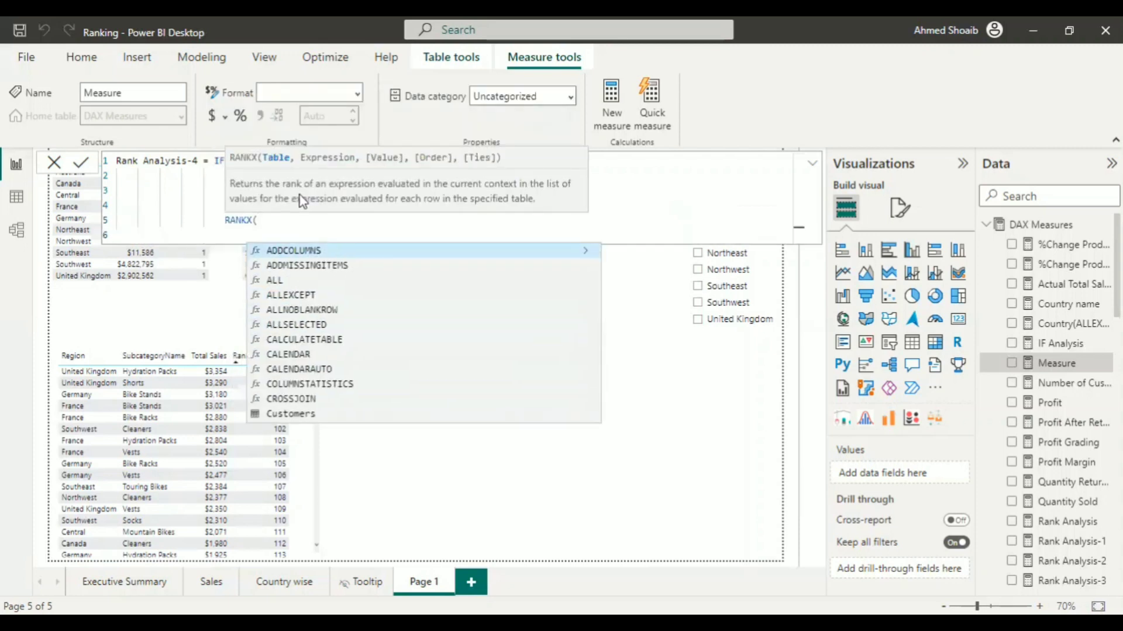
pyautogui.write('cro')
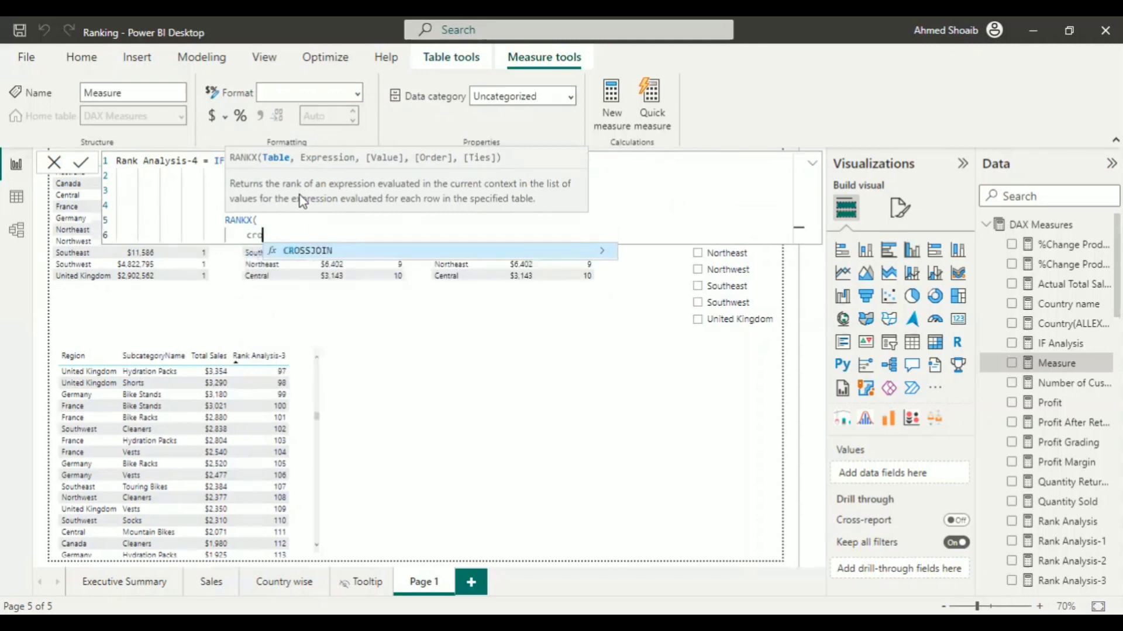
pyautogui.press('Tab')
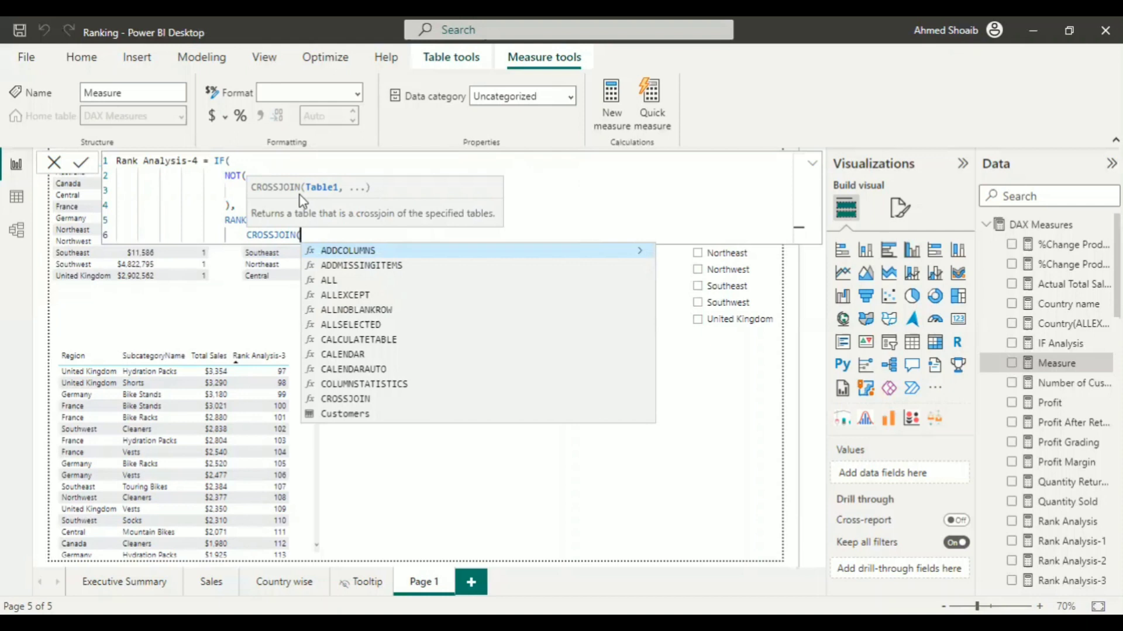
pyautogui.press('Return')
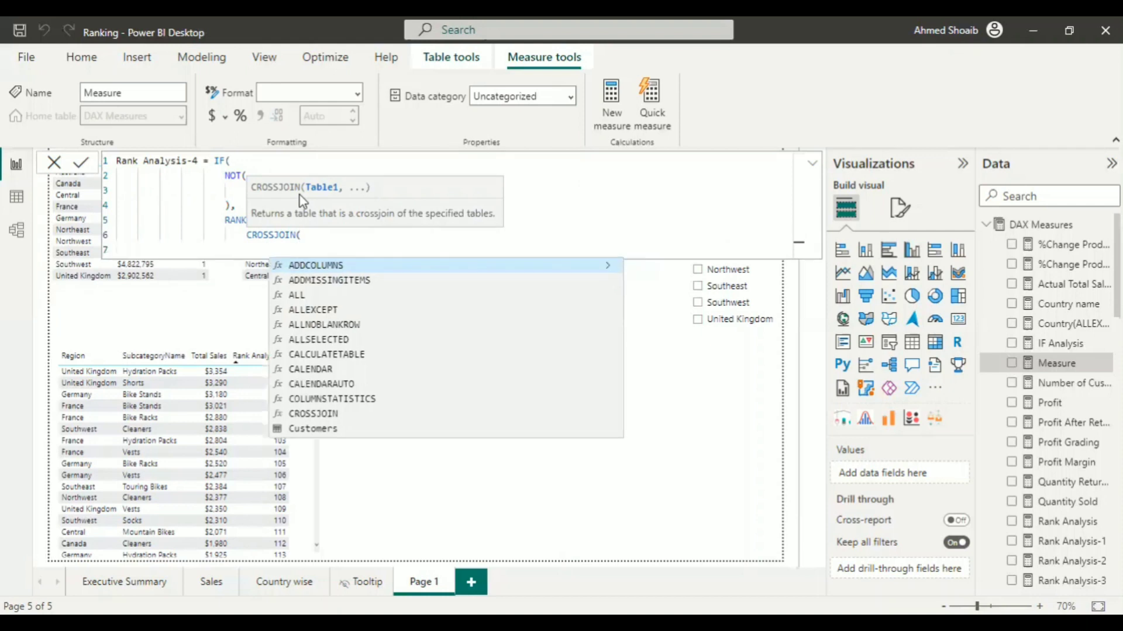
# Add ALLSELECTED(Territories[Region]) as the first CROSSJOIN table, followed by a comma and a new line
pyautogui.write('all')
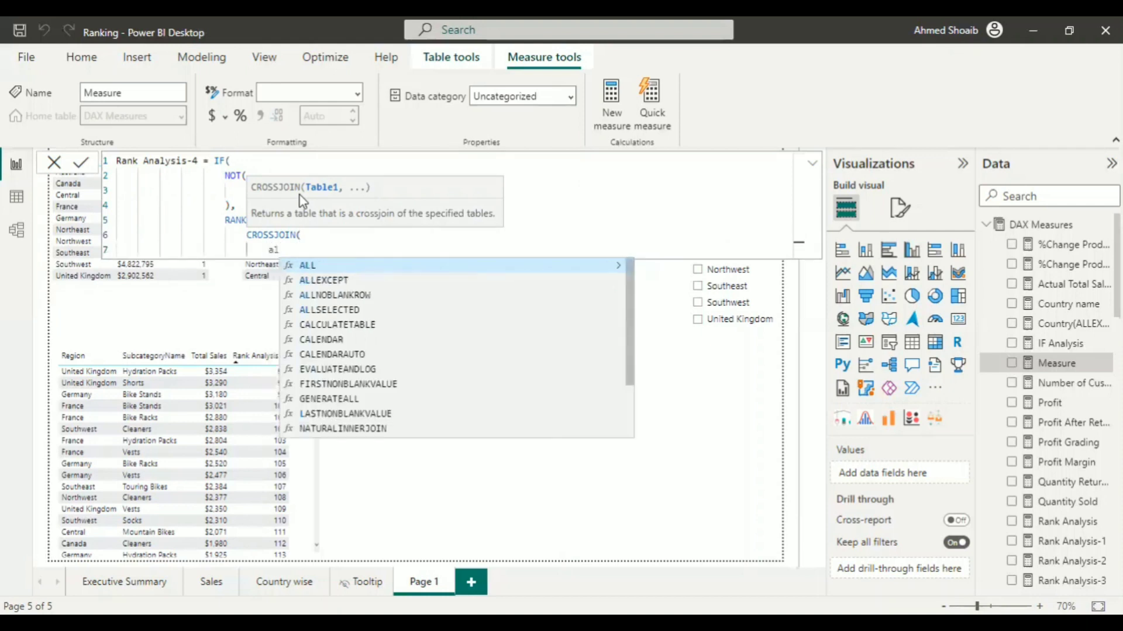
pyautogui.press('Down')
pyautogui.press('Down')
pyautogui.press('Down')
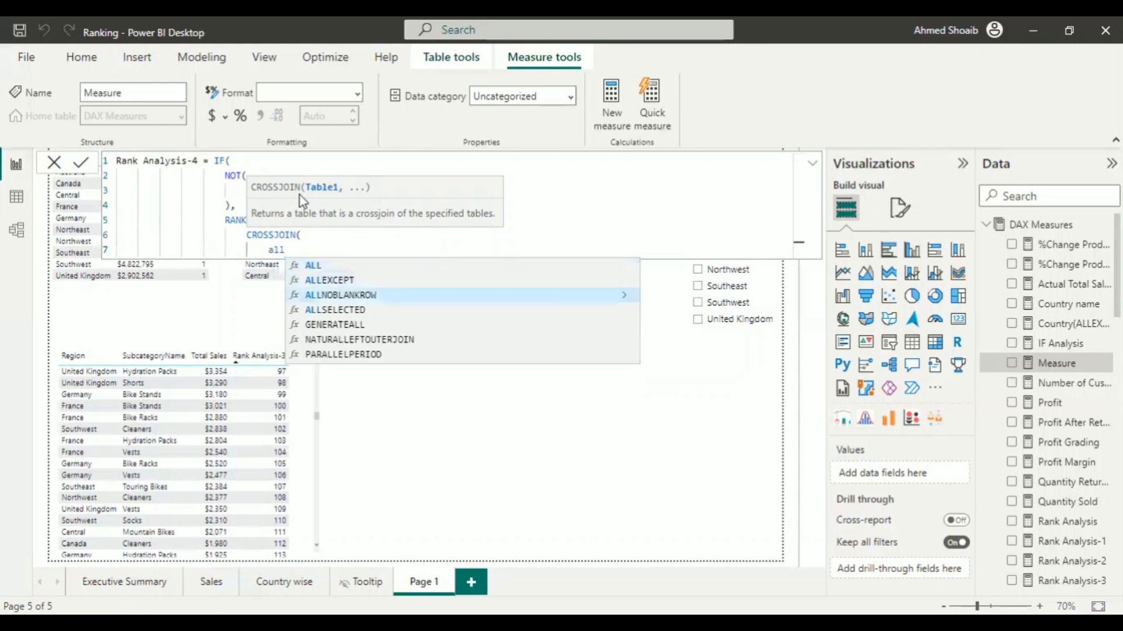
pyautogui.press('Tab')
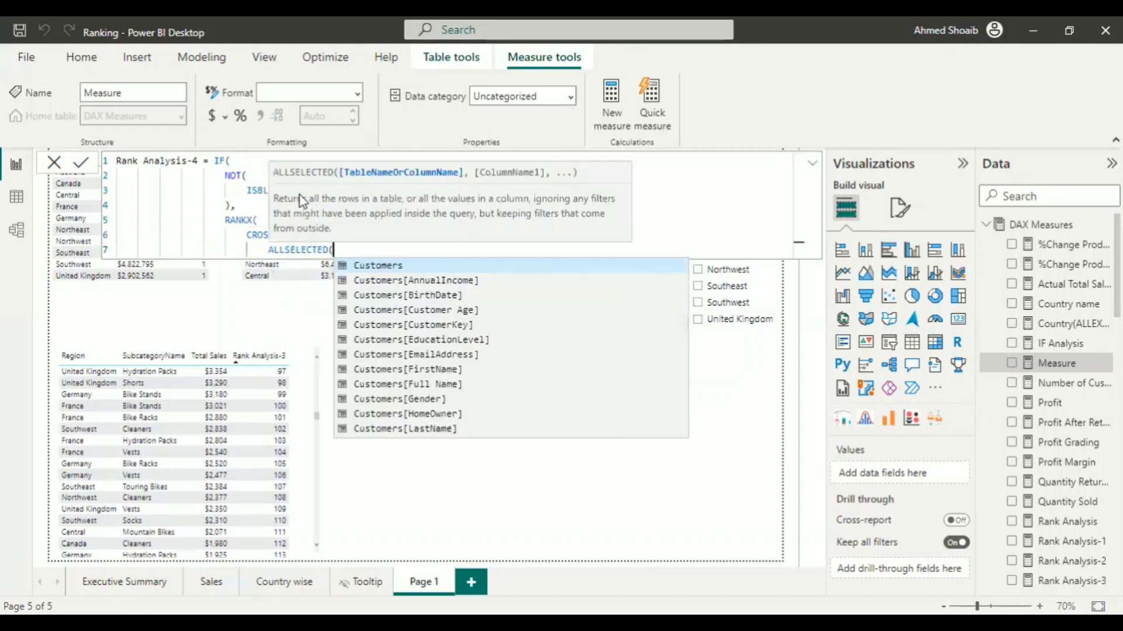
pyautogui.write('ter')
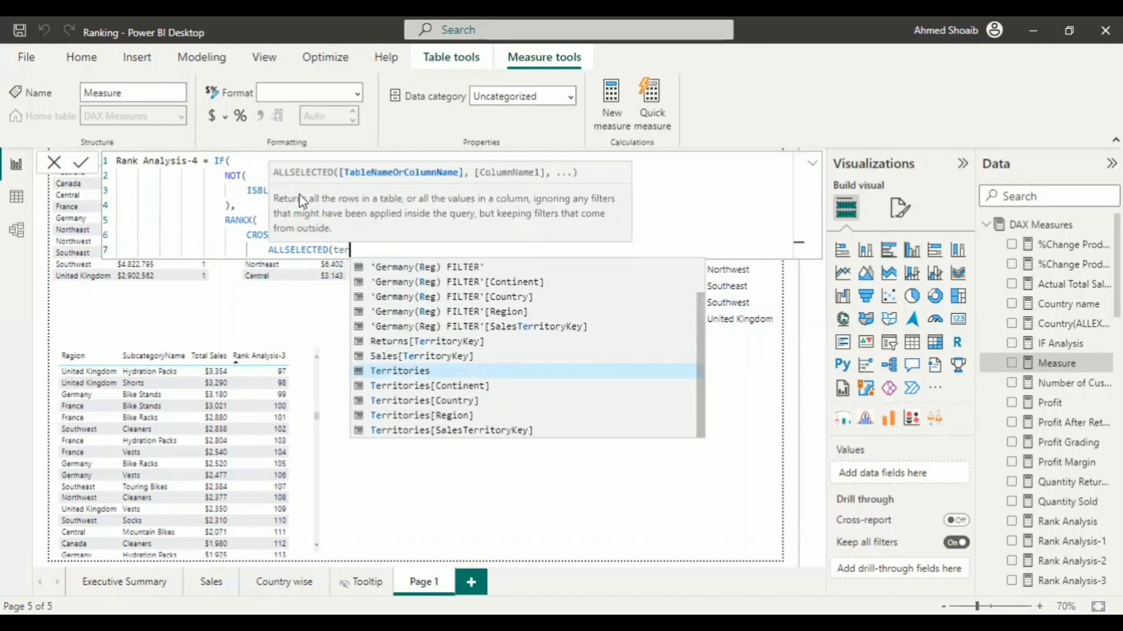
pyautogui.press('Down')
pyautogui.press('Down')
pyautogui.press('Tab')
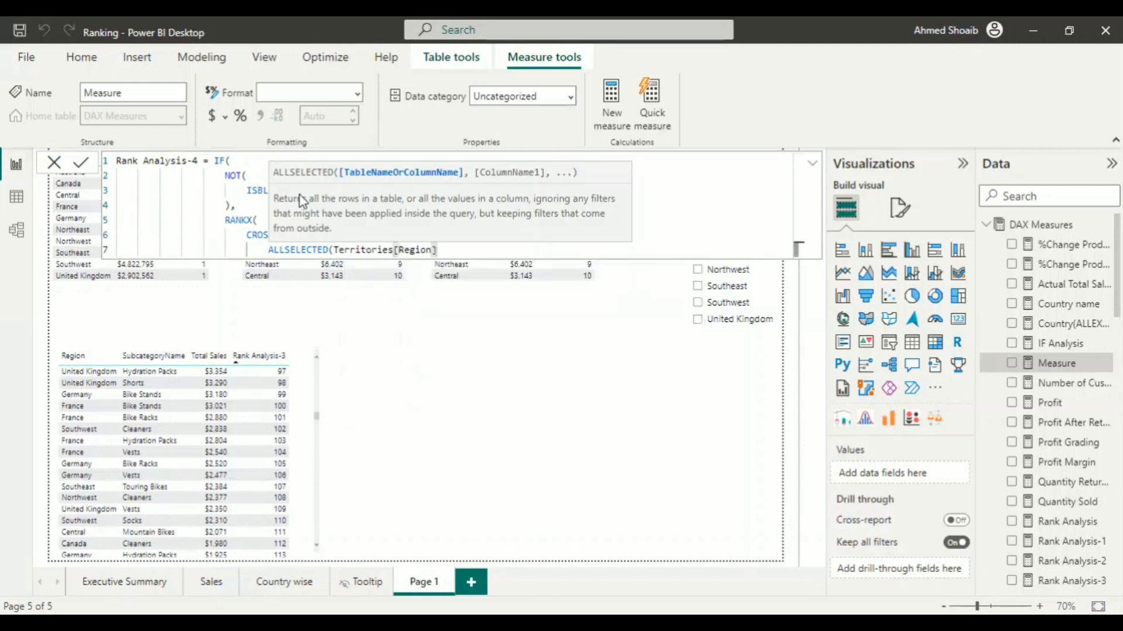
pyautogui.write(')<')
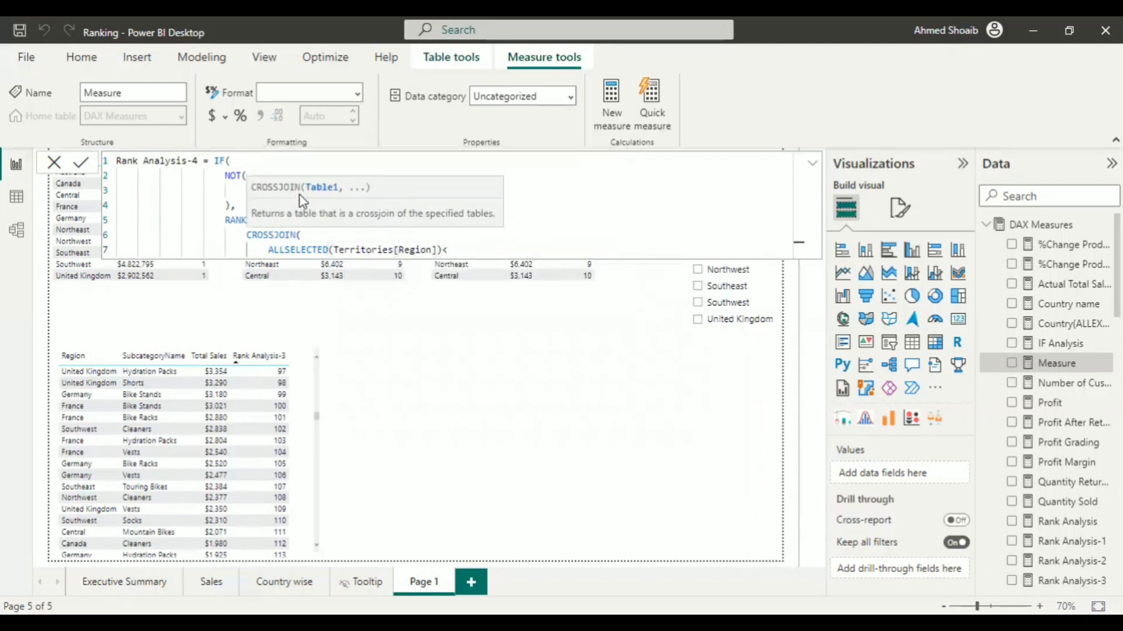
pyautogui.press('BackSpace')
pyautogui.write(',')
pyautogui.hotkey('shift', 'Return')
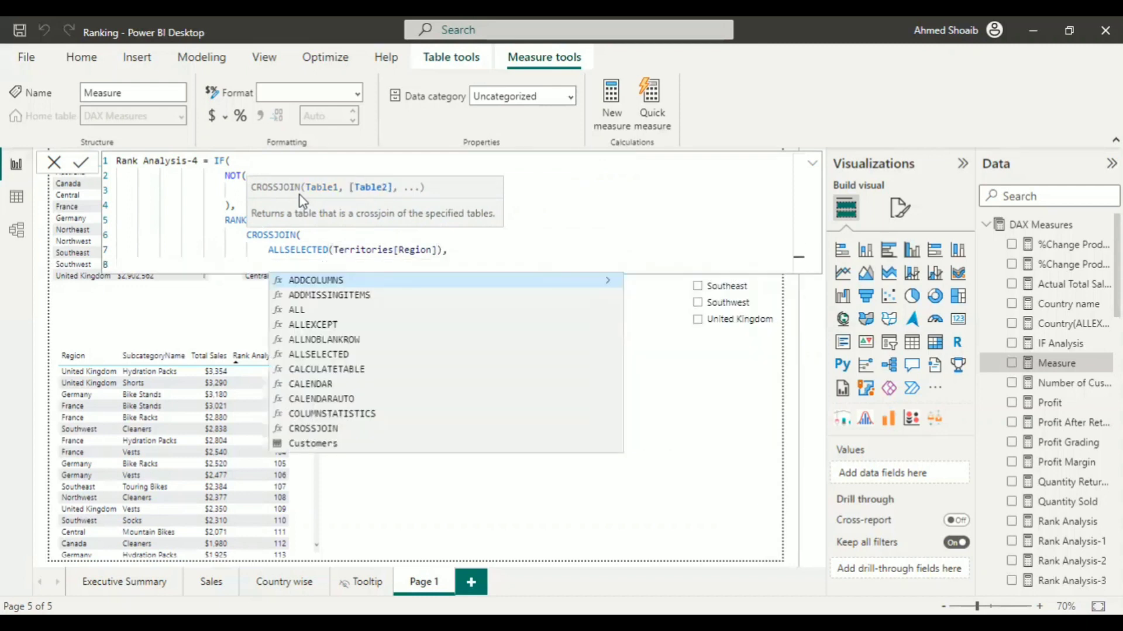
# Add ALL(Product_Subcategories[SubcategoryName]) as the second CROSSJOIN table and close CROSSJOIN, ready for the RANKX expression
pyautogui.write('all')
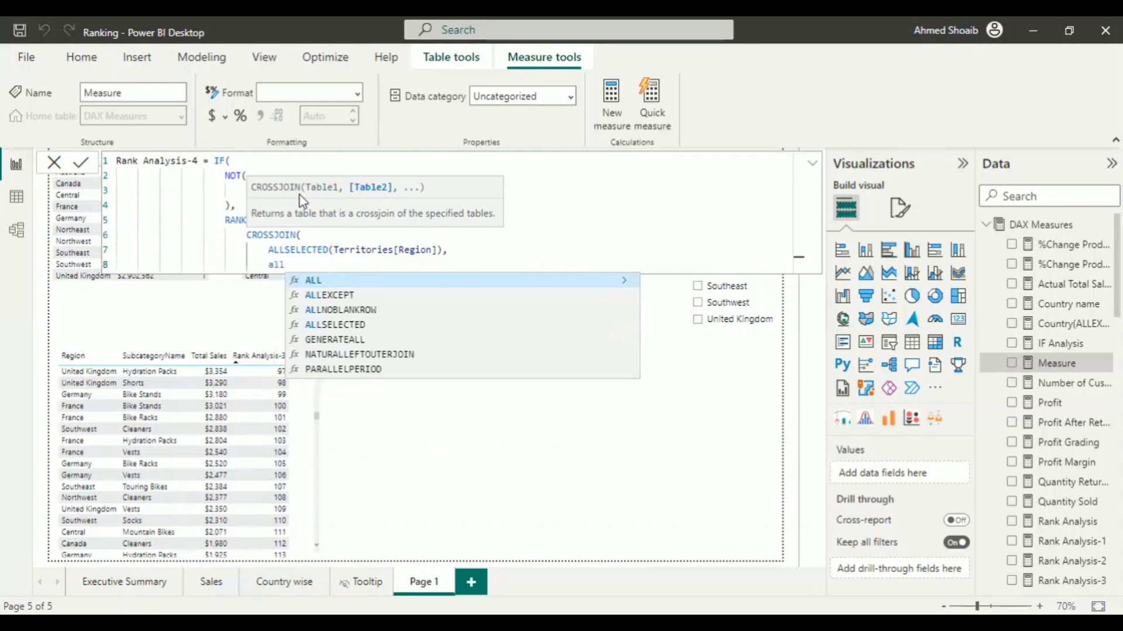
pyautogui.press('Tab')
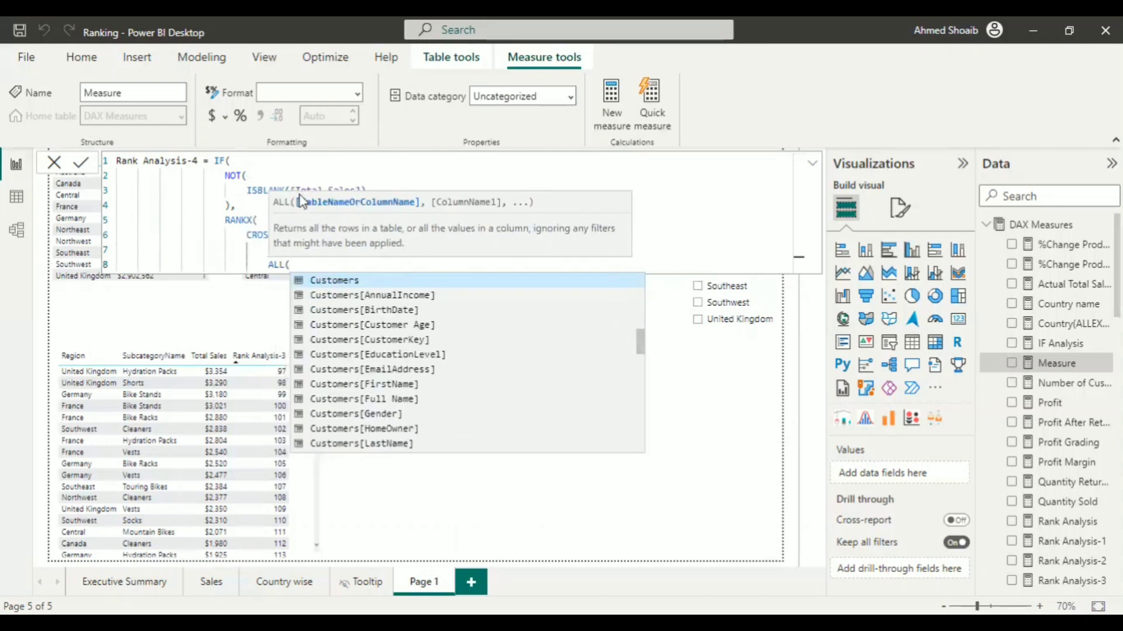
pyautogui.write('sub')
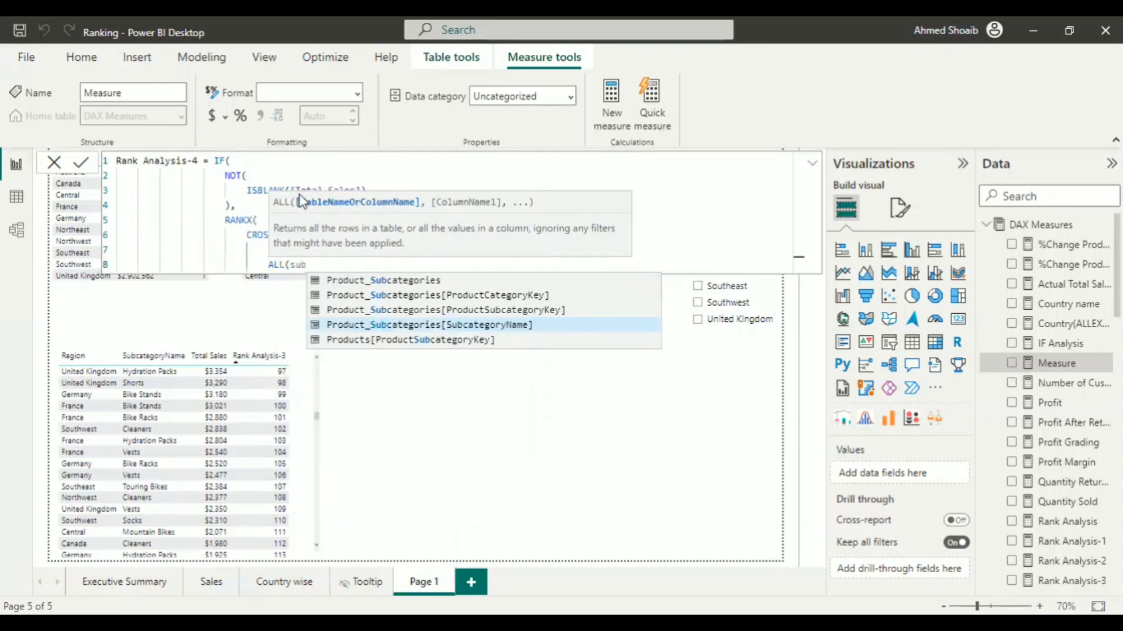
pyautogui.press('Tab')
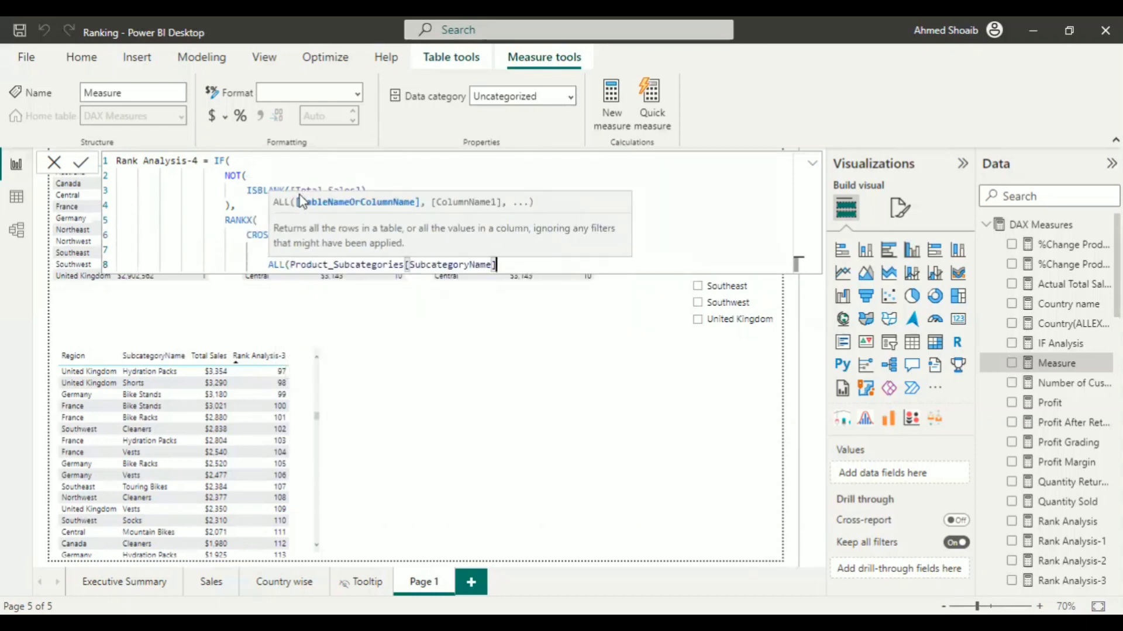
pyautogui.write(')')
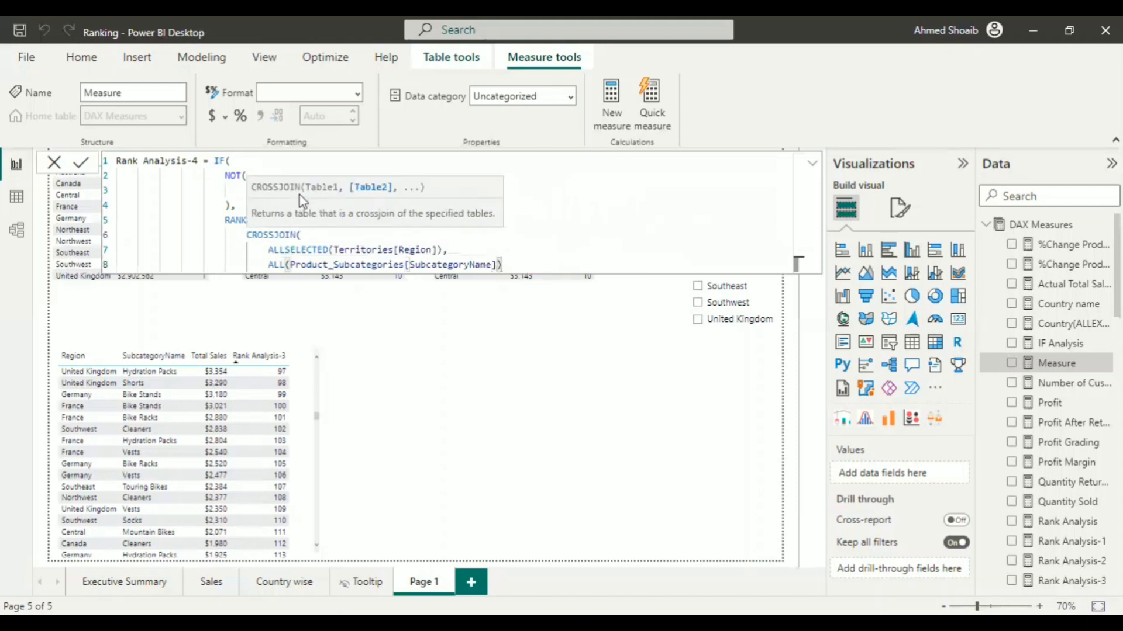
pyautogui.press('Return')
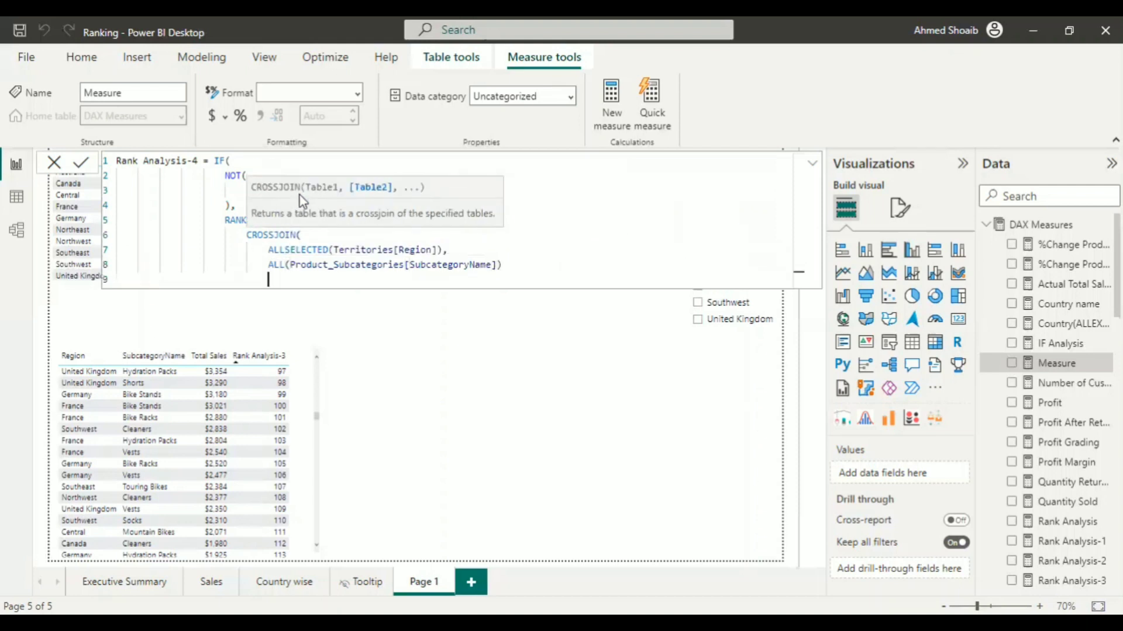
pyautogui.write(')')
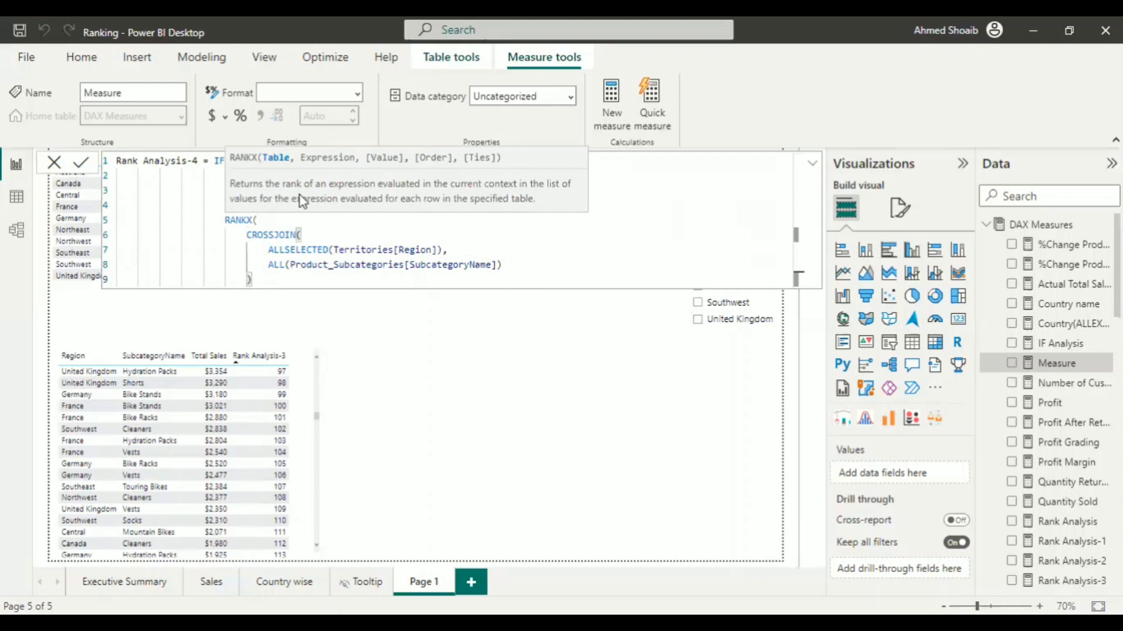
pyautogui.write(',')
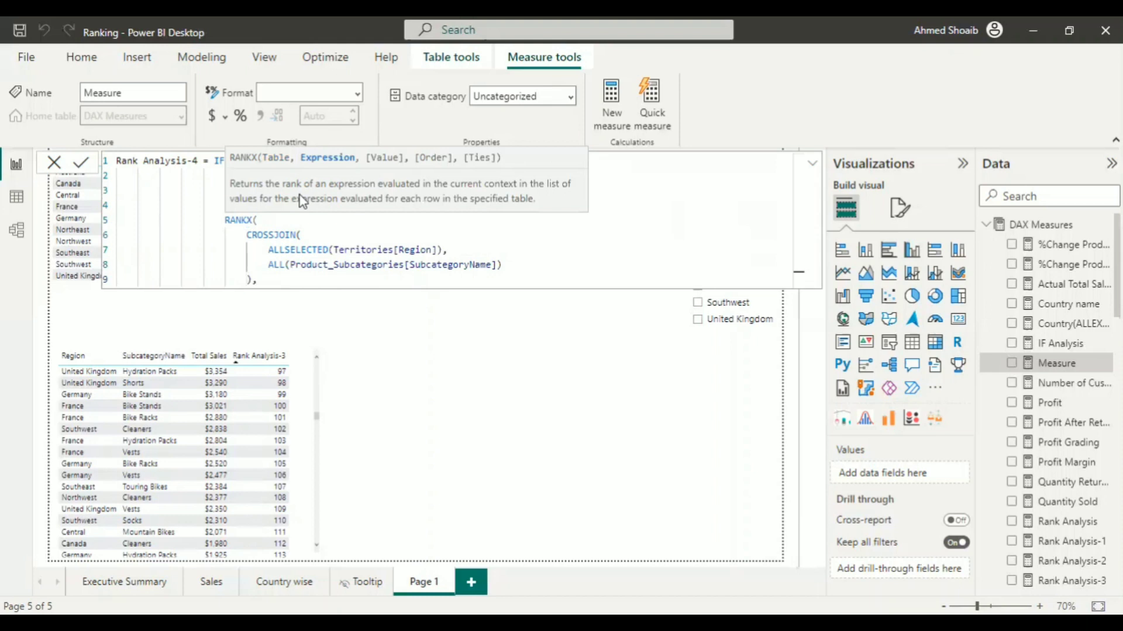
pyautogui.hotkey('shift', 'Return')
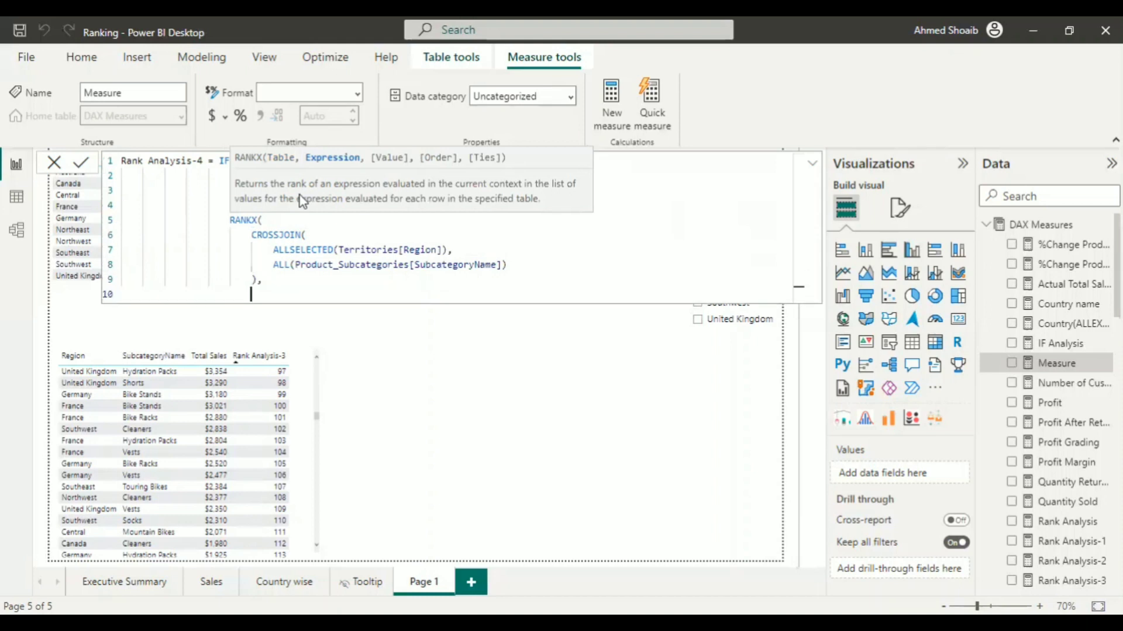
# Set [Total Sales] as the RANKX expression, skip the value argument, set the order to 0 and close RANKX
pyautogui.write('to')
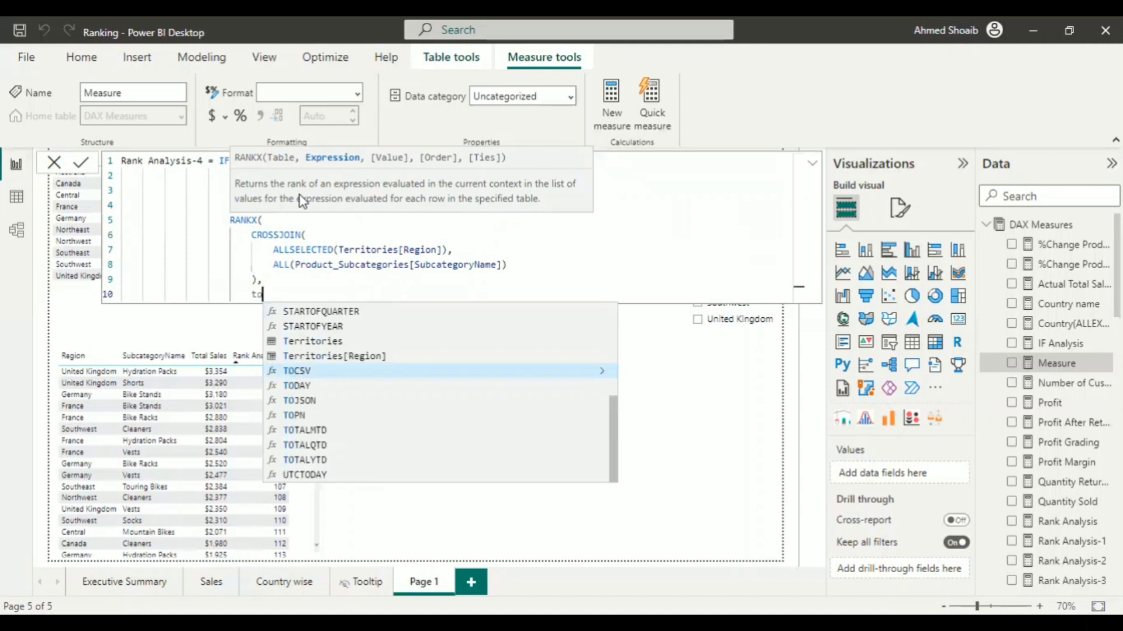
pyautogui.write('ta')
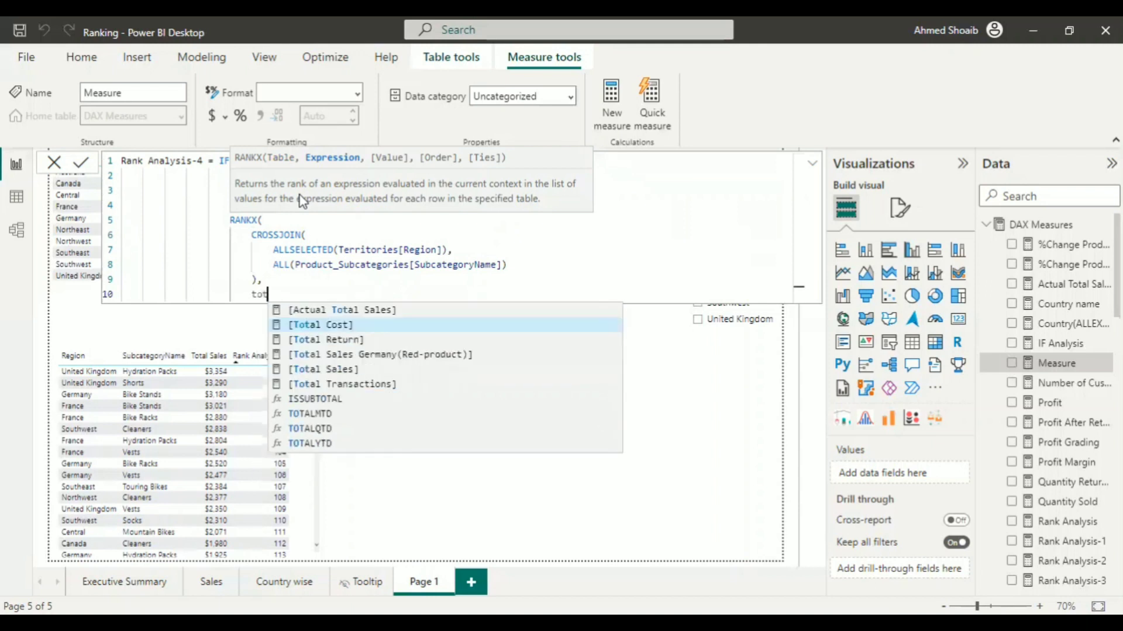
pyautogui.press('Down')
pyautogui.press('Down')
pyautogui.press('Down')
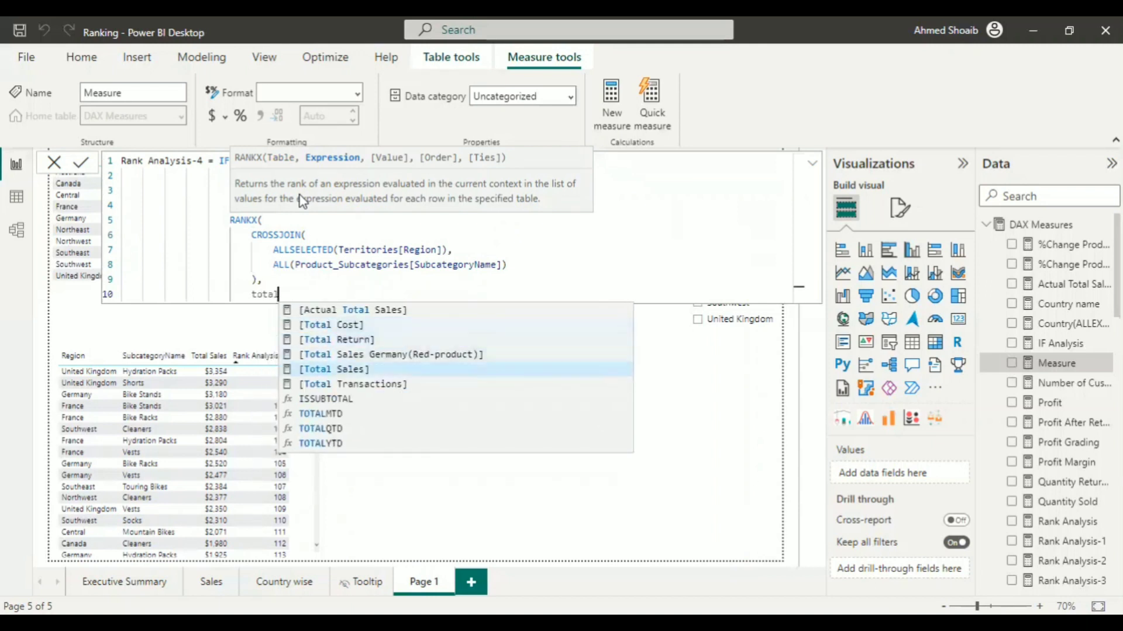
pyautogui.press('Tab')
pyautogui.write(',,')
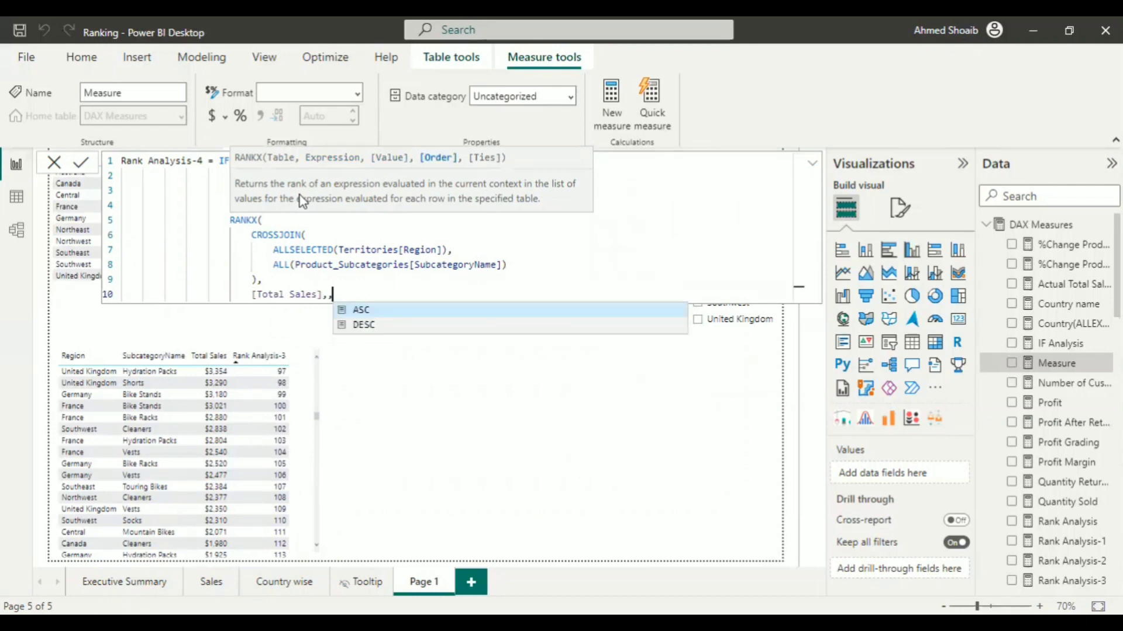
pyautogui.write('0')
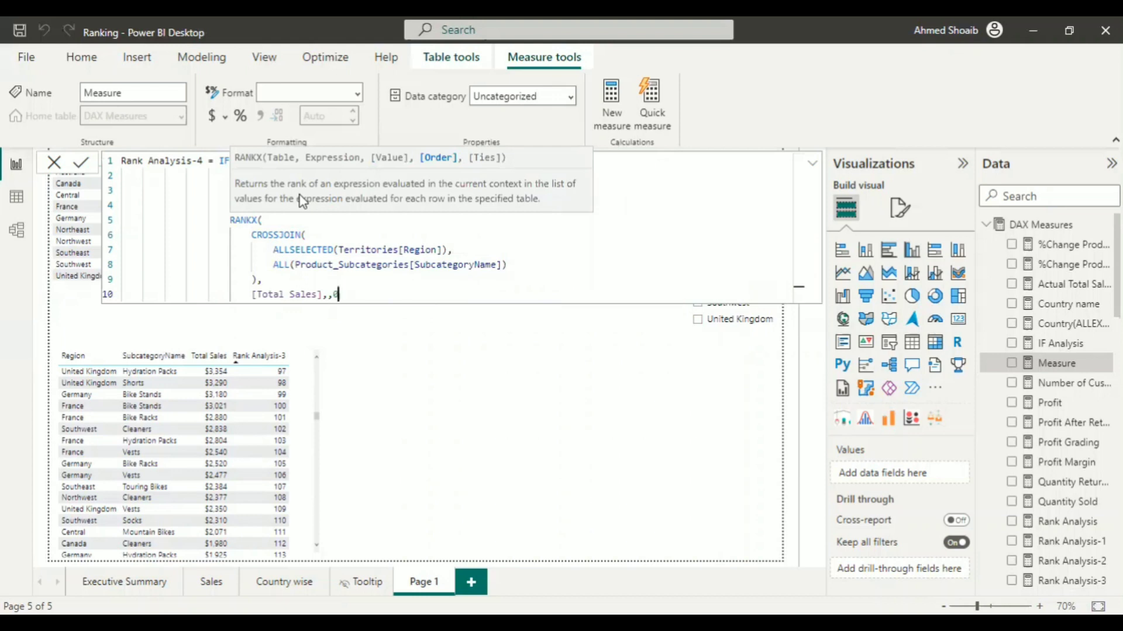
pyautogui.write(')')
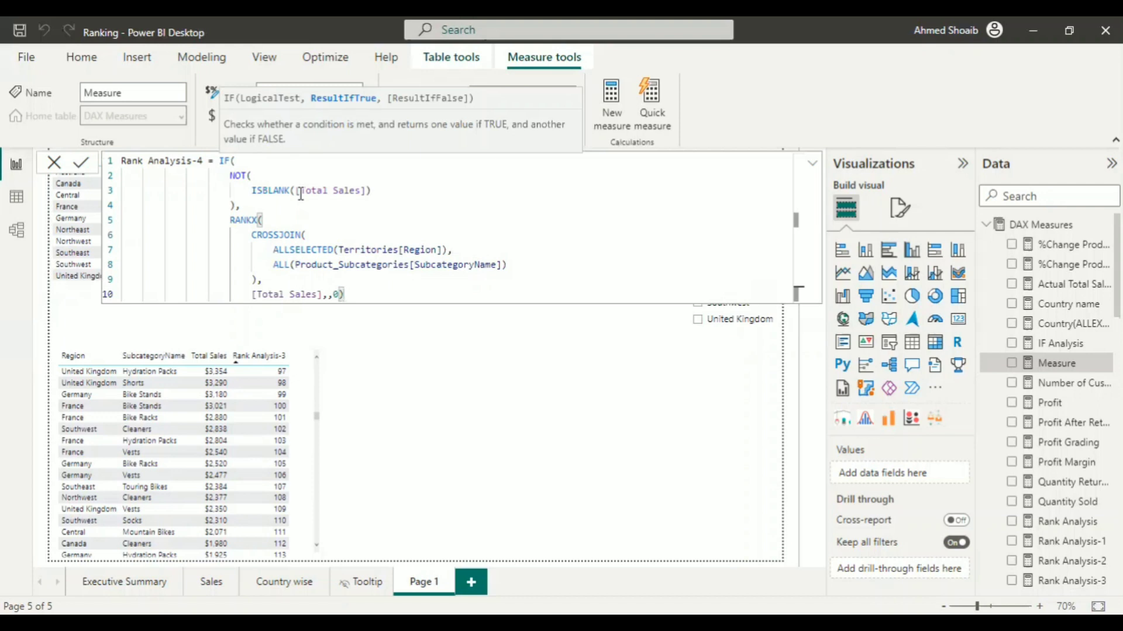
# Return BLANK() as the IF function's false result and close the Rank Analysis-4 formula
pyautogui.write(',')
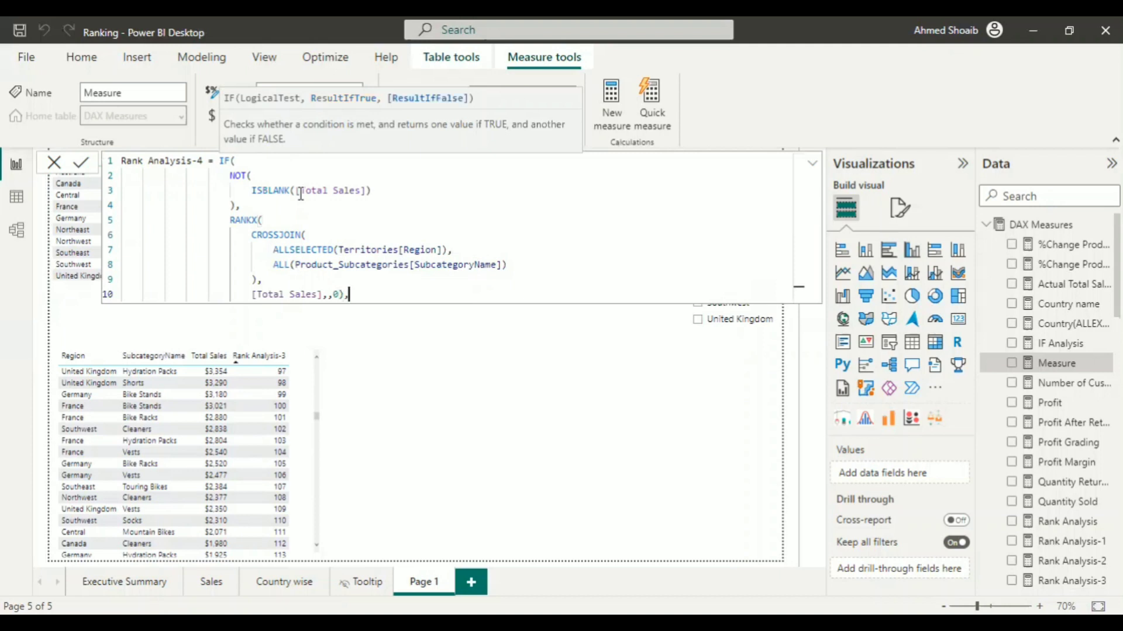
pyautogui.press('Return')
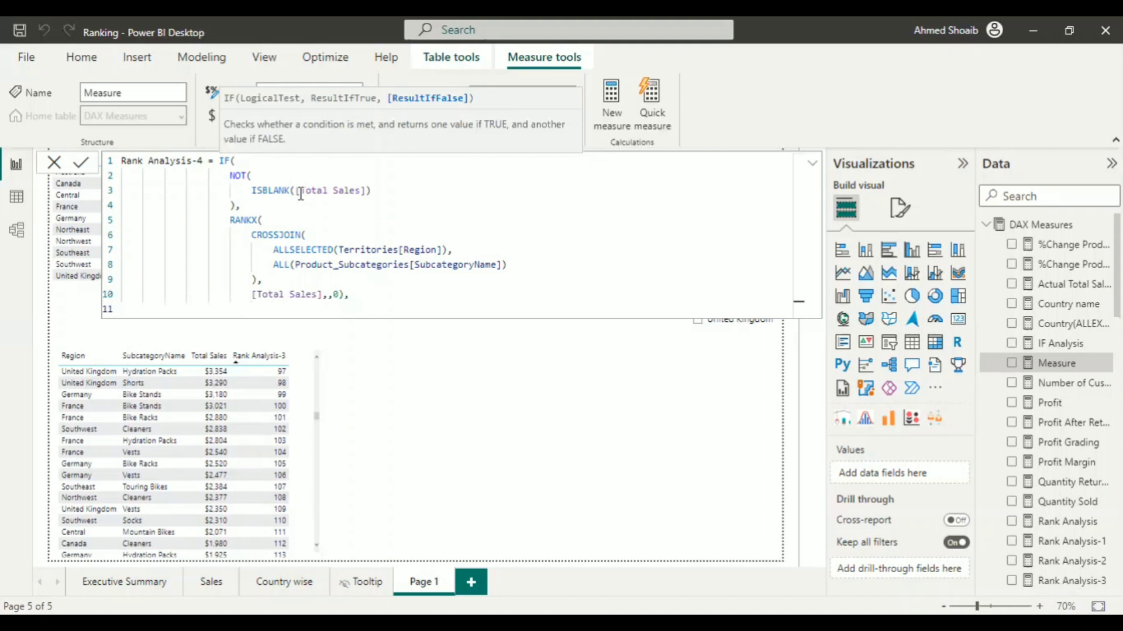
pyautogui.write('Blan')
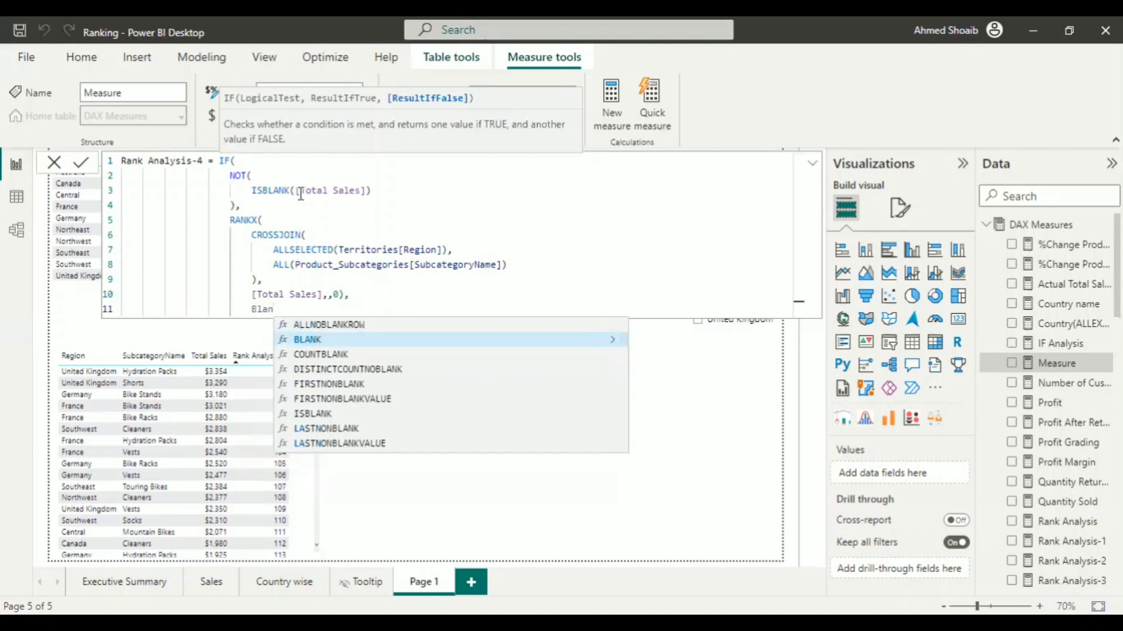
pyautogui.press('Tab')
pyautogui.write('(')
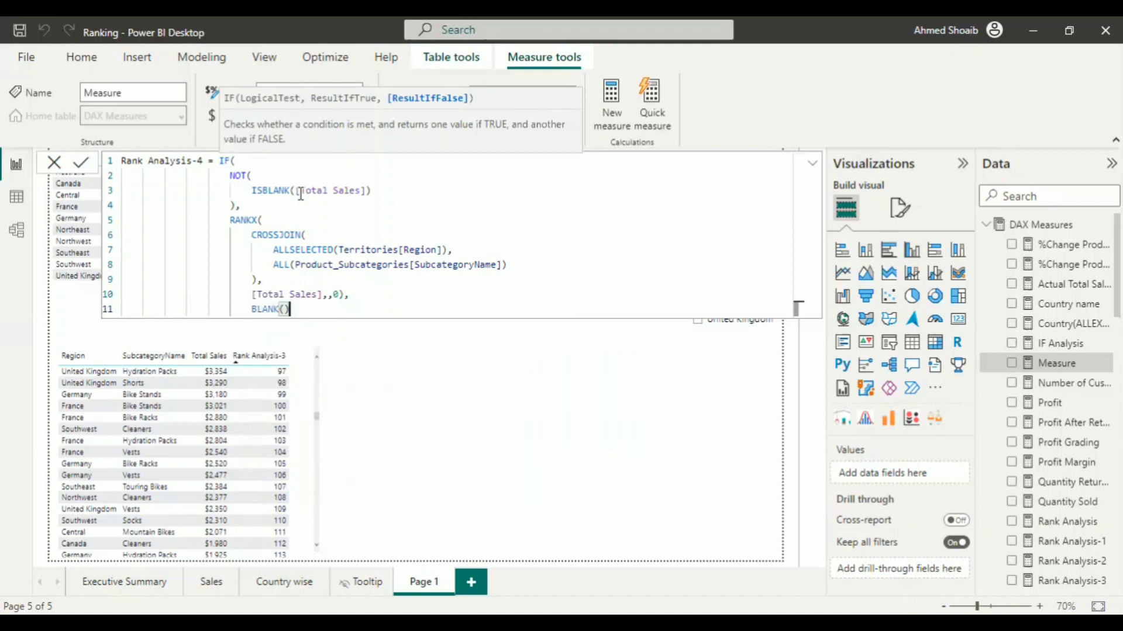
pyautogui.hotkey('shift', 'Return')
pyautogui.write(')')
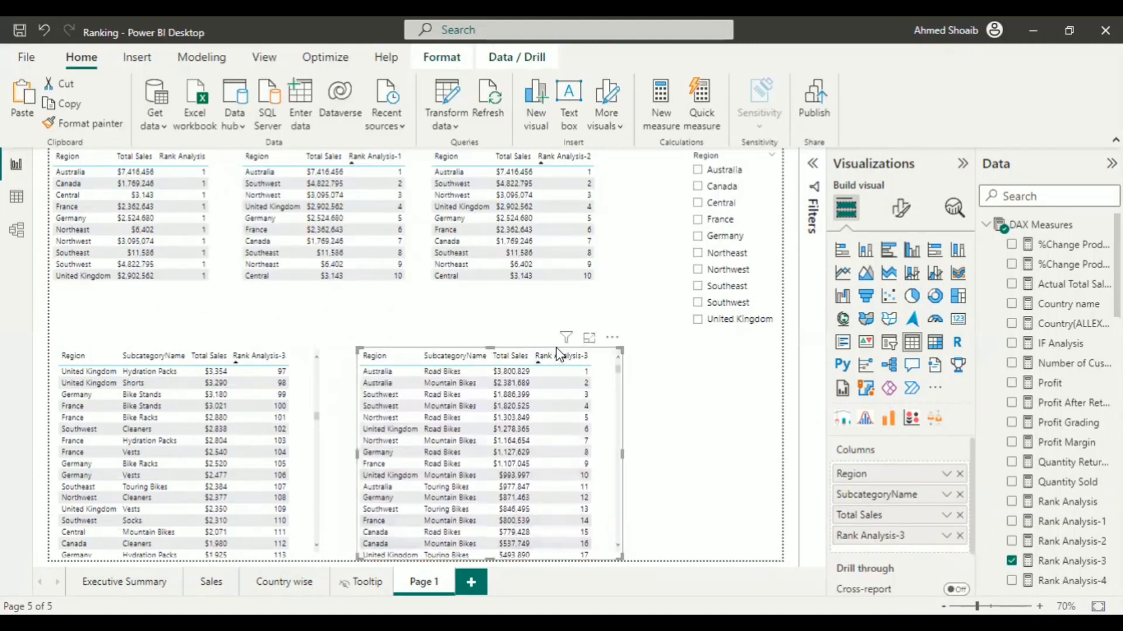
# Replace Rank Analysis-3 with Rank Analysis-4 in the duplicated region and subcategory table
pyautogui.click(960, 536)
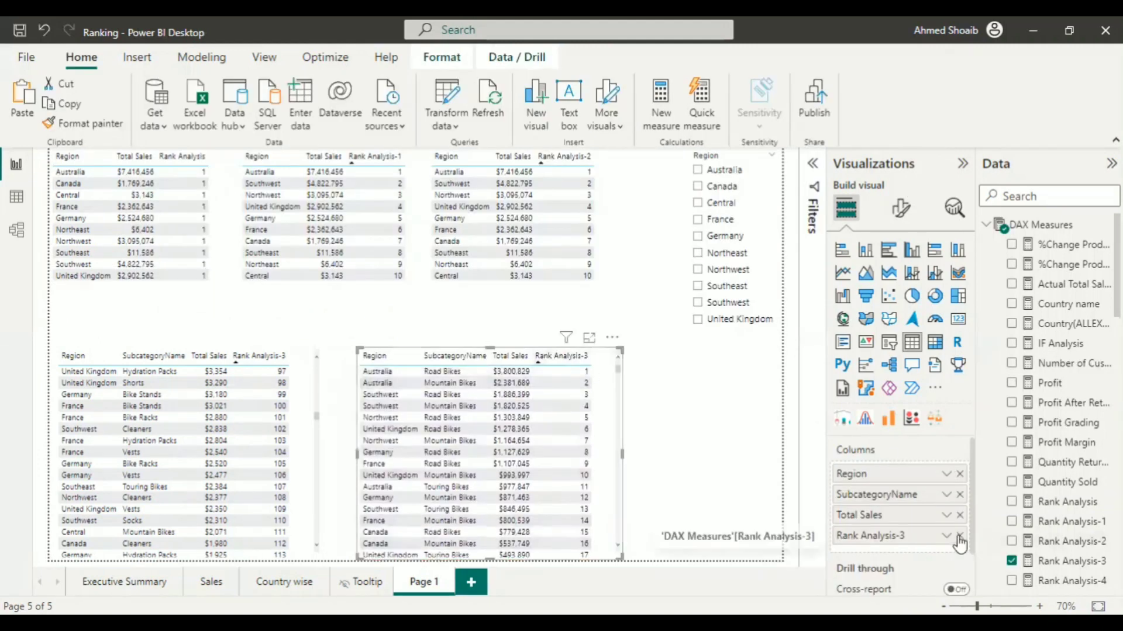
pyautogui.click(1012, 582)
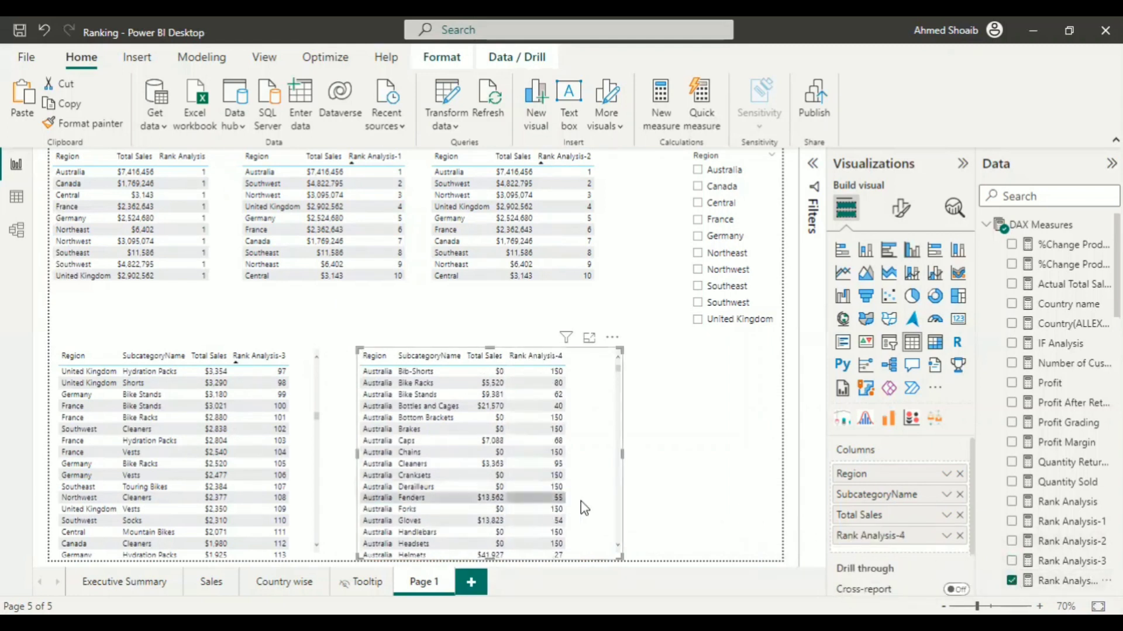
# Sort the region and subcategory table by Rank Analysis-4 in ascending order
pyautogui.click(510, 360)
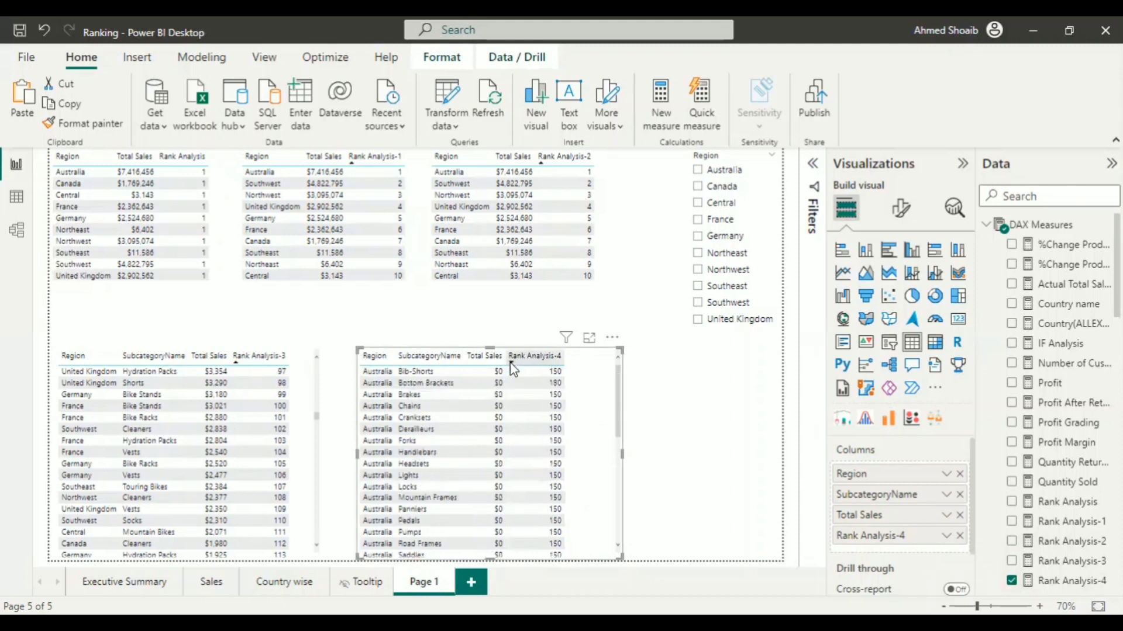
pyautogui.click(511, 361)
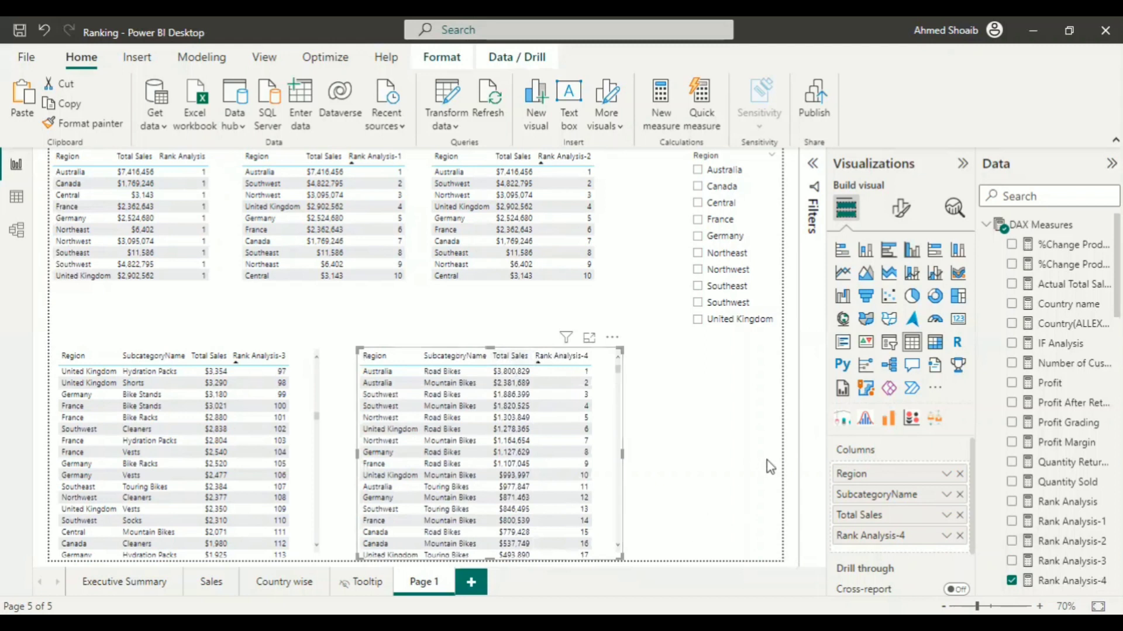
# Filter the page to Australia, Canada, Central and France with the Region slicer
pyautogui.click(698, 170)
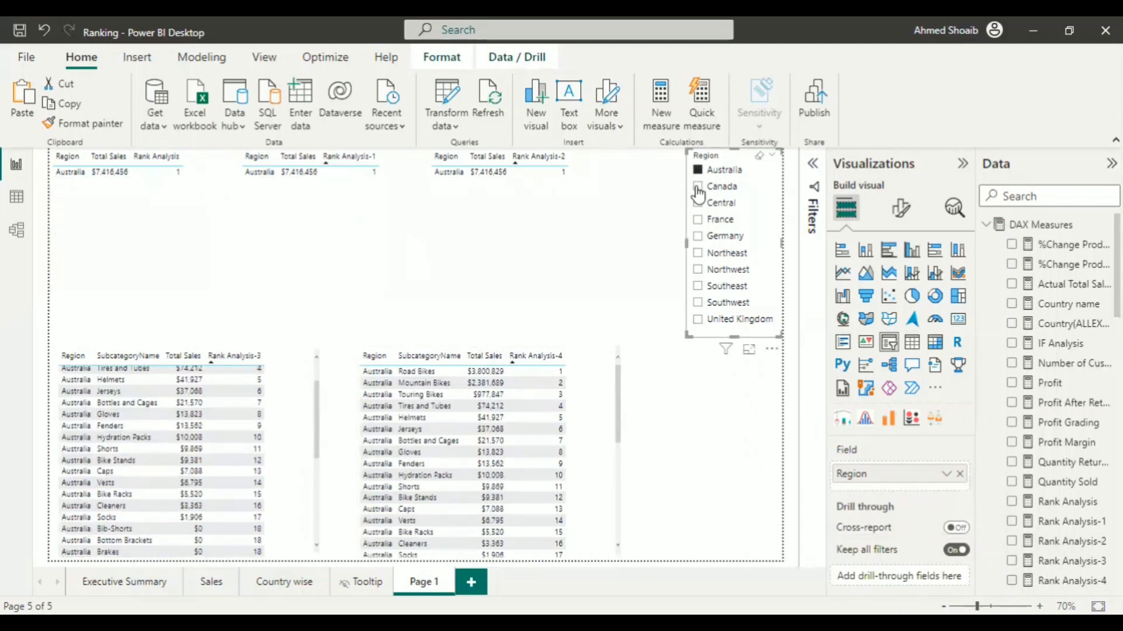
pyautogui.click(698, 186)
pyautogui.click(699, 205)
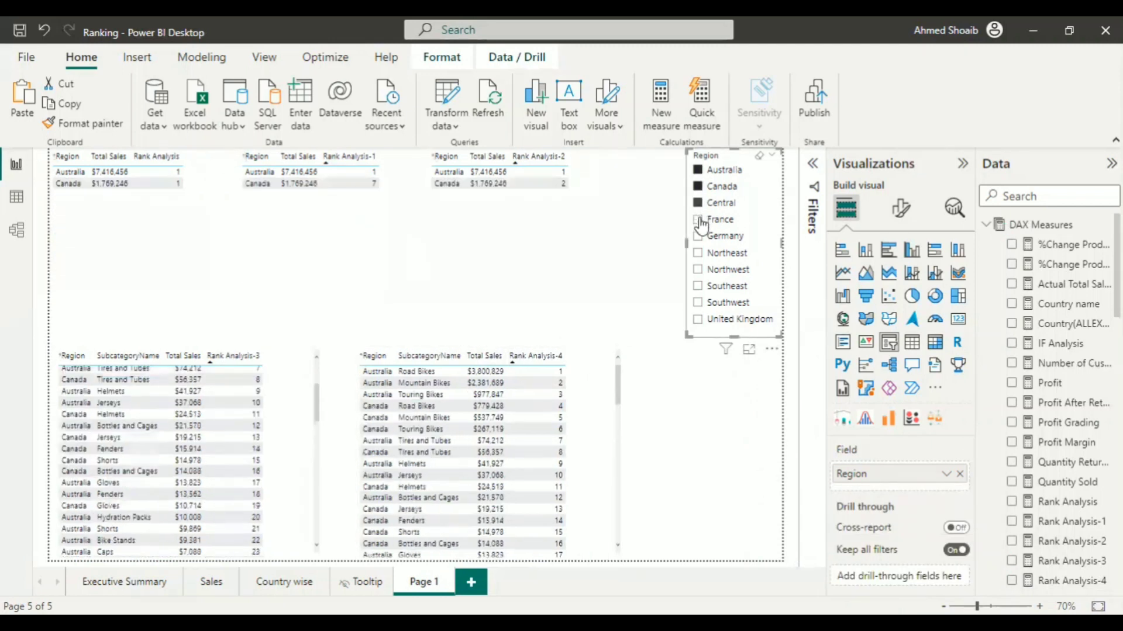
pyautogui.click(699, 220)
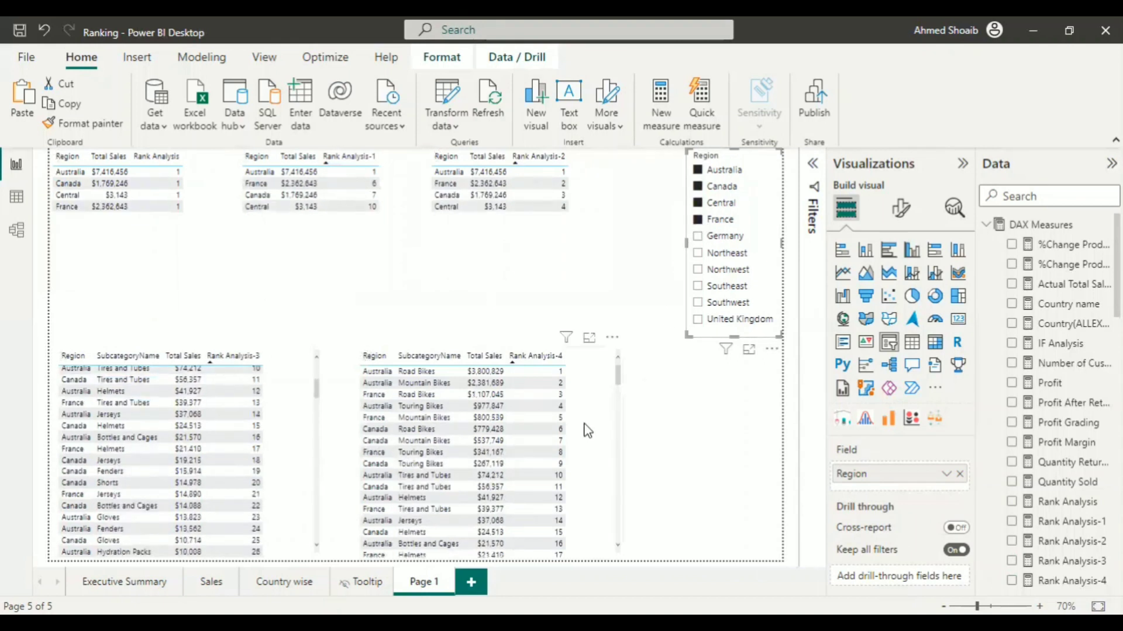
# Examine the Rank Analysis-4 values in the filtered table, including the rows with zero sales
pyautogui.scroll(-5, 586, 431)
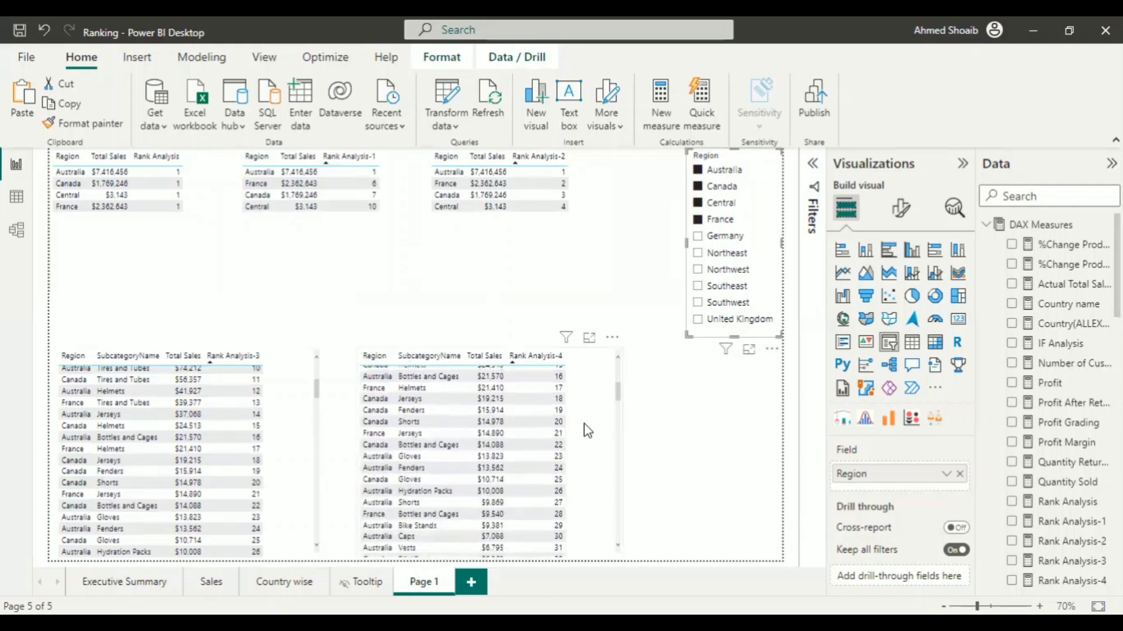
pyautogui.scroll(-11, 587, 431)
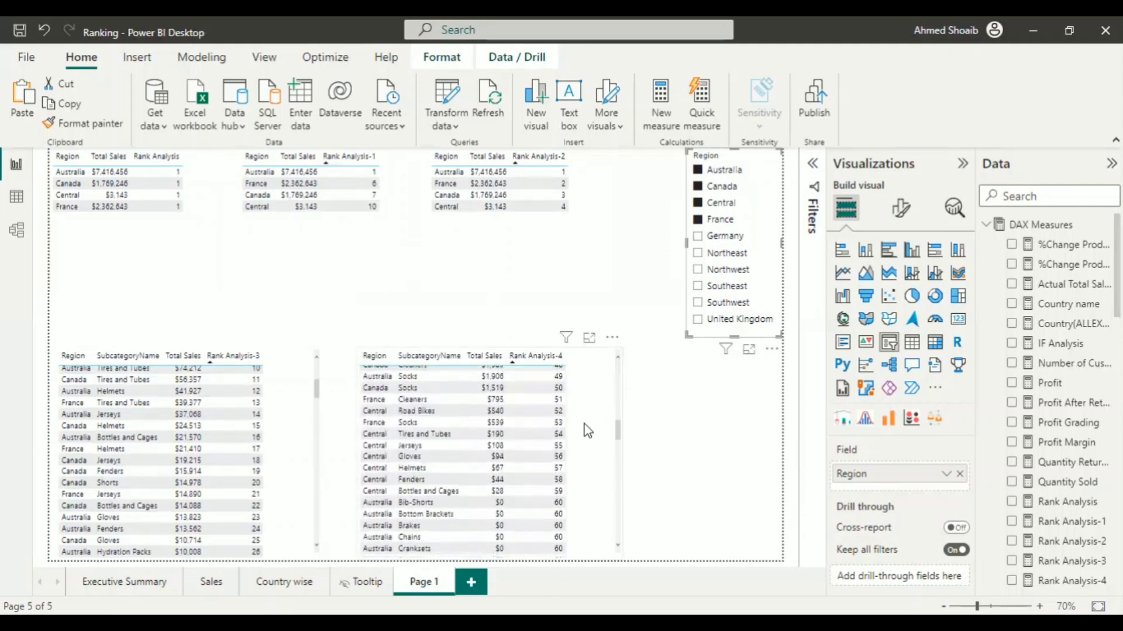
pyautogui.scroll(-4, 588, 431)
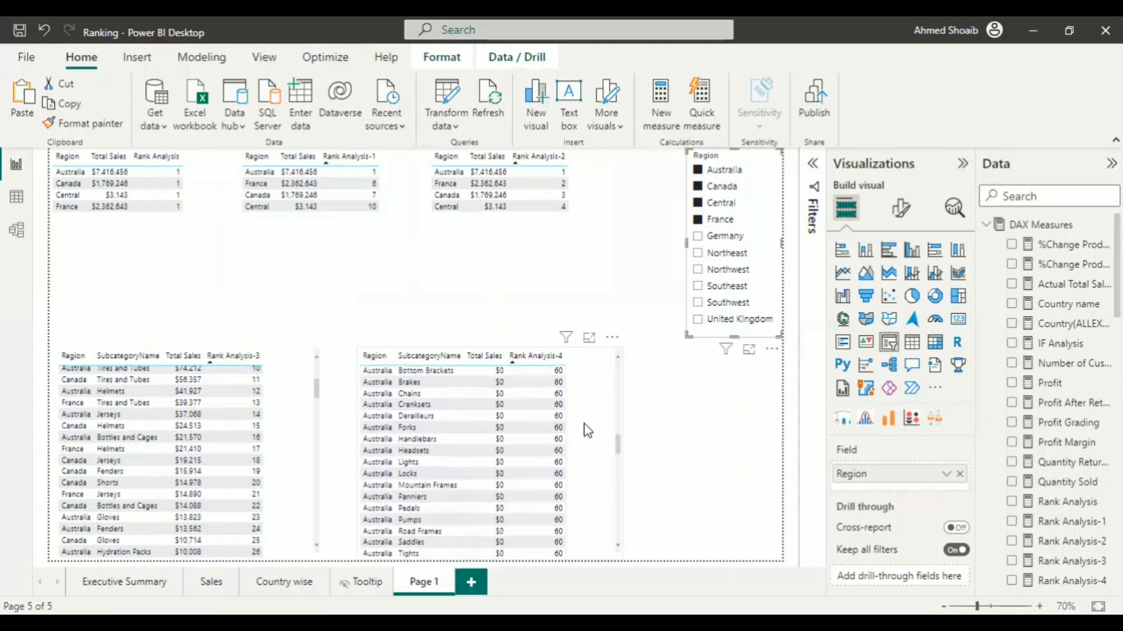
pyautogui.scroll(-2, 587, 430)
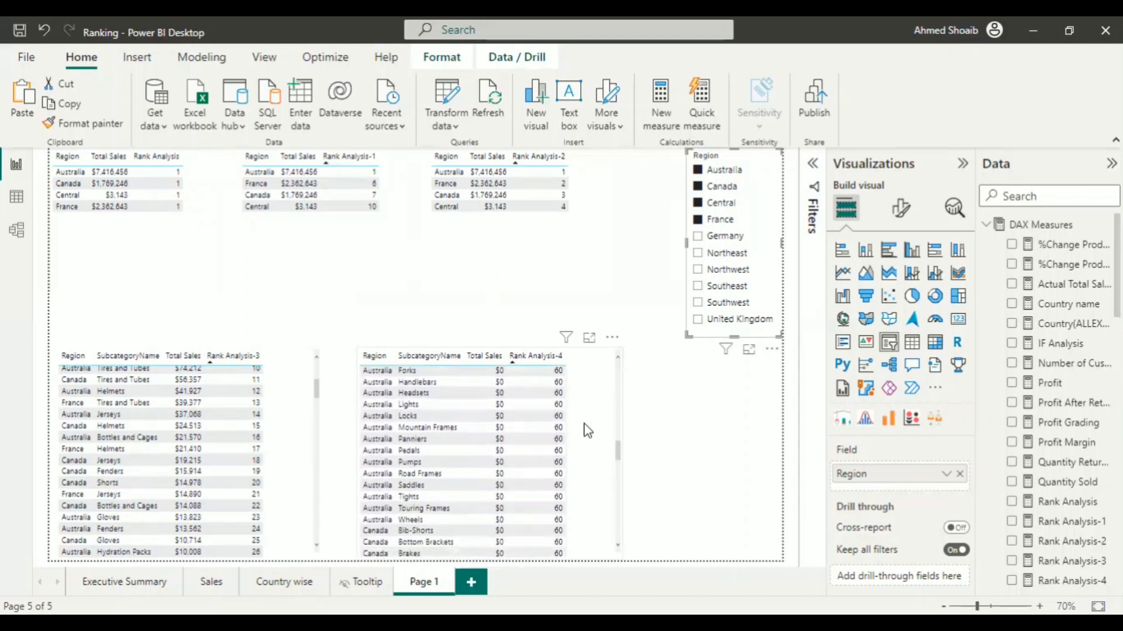
pyautogui.scroll(-3, 587, 431)
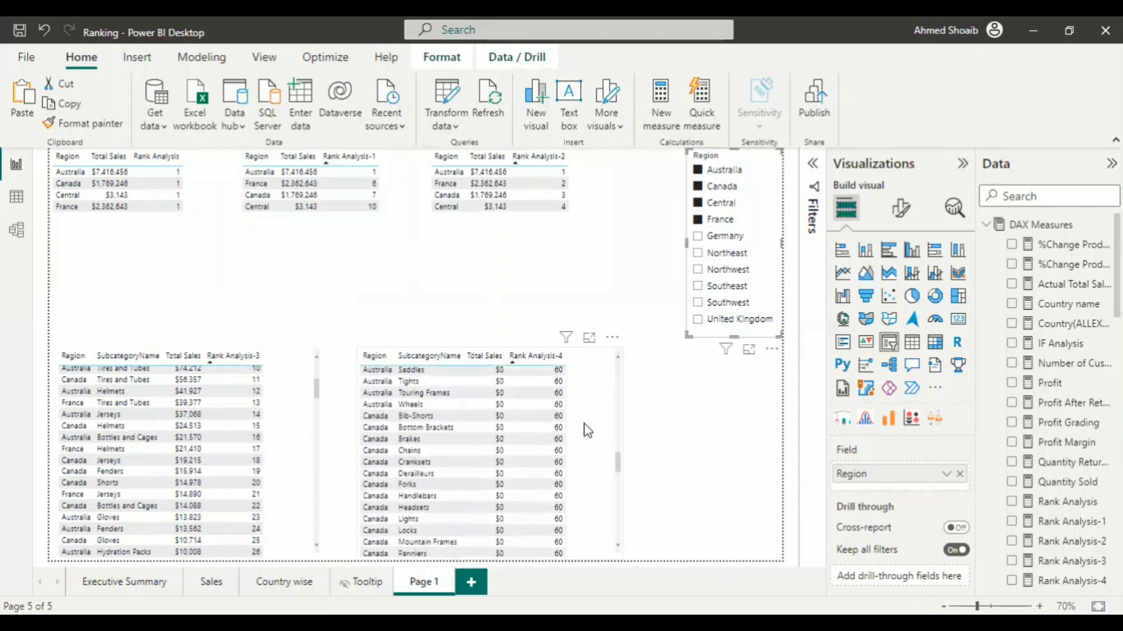
pyautogui.scroll(-5, 588, 431)
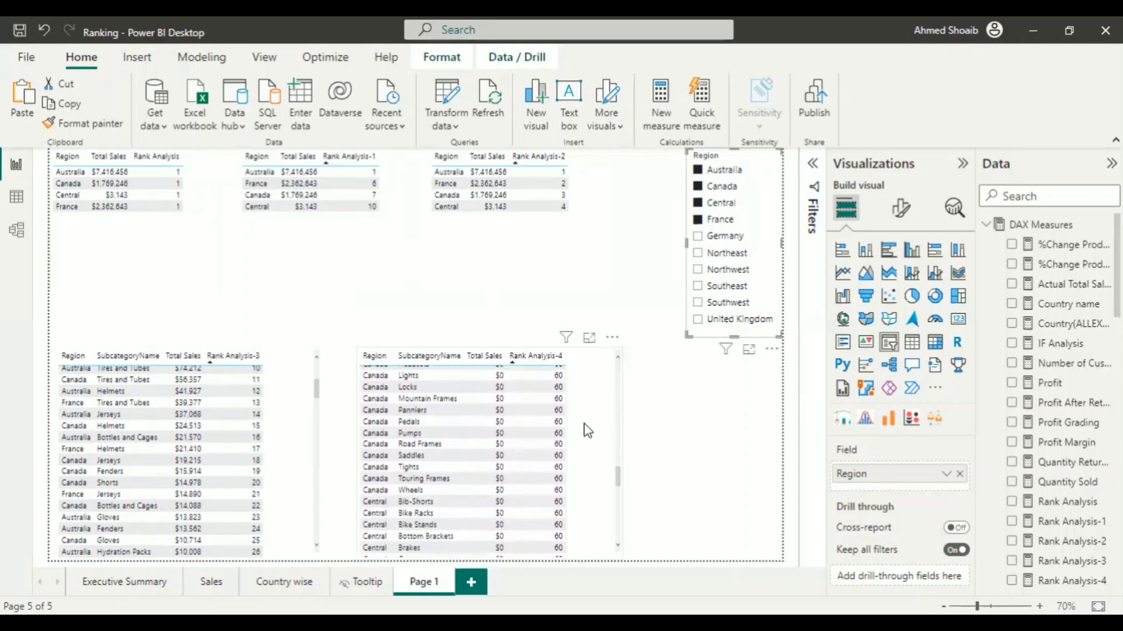
pyautogui.scroll(-3, 587, 431)
pyautogui.scroll(4, 588, 431)
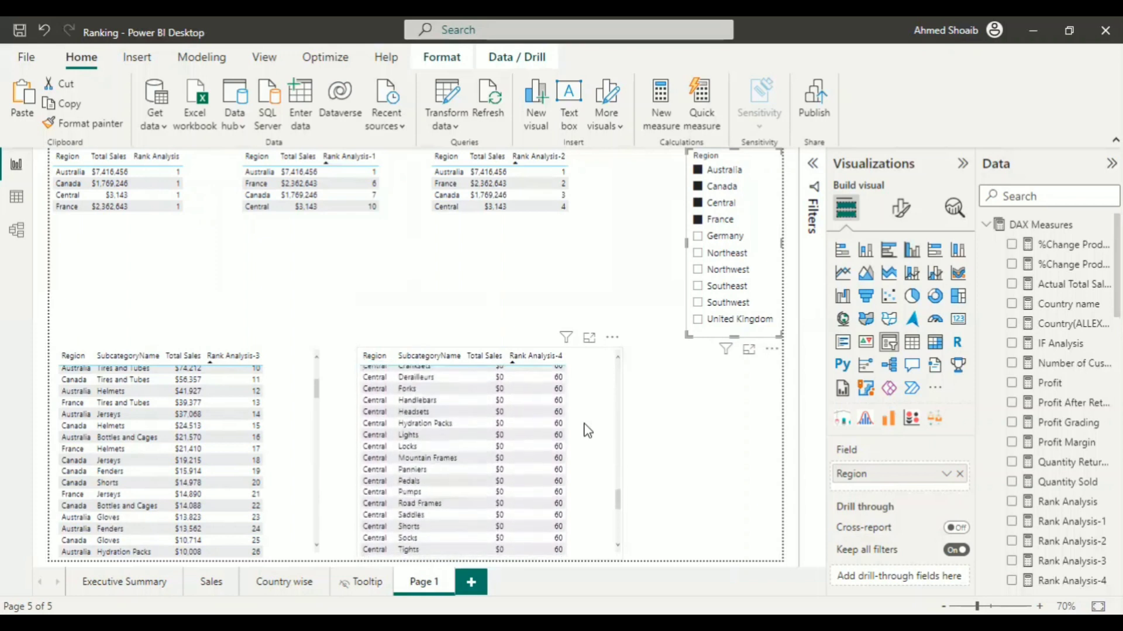
pyautogui.scroll(10, 587, 431)
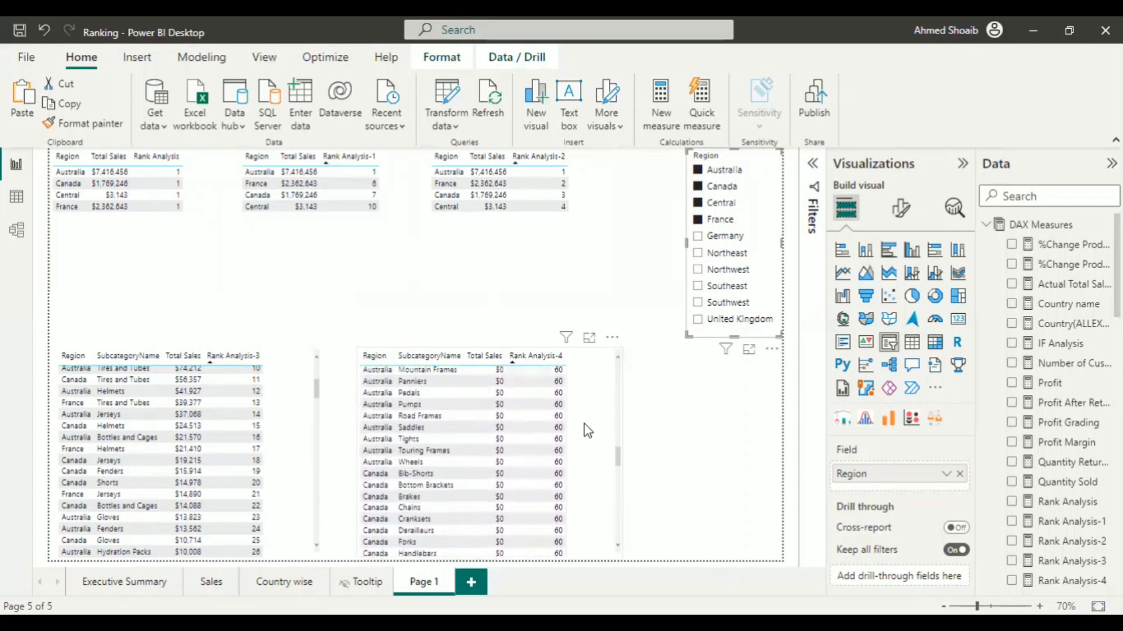
# Review the Total Sales measure's formula and compare the lower ranks in the Rank Analysis-4 and Rank Analysis-3 tables
pyautogui.click(587, 431)
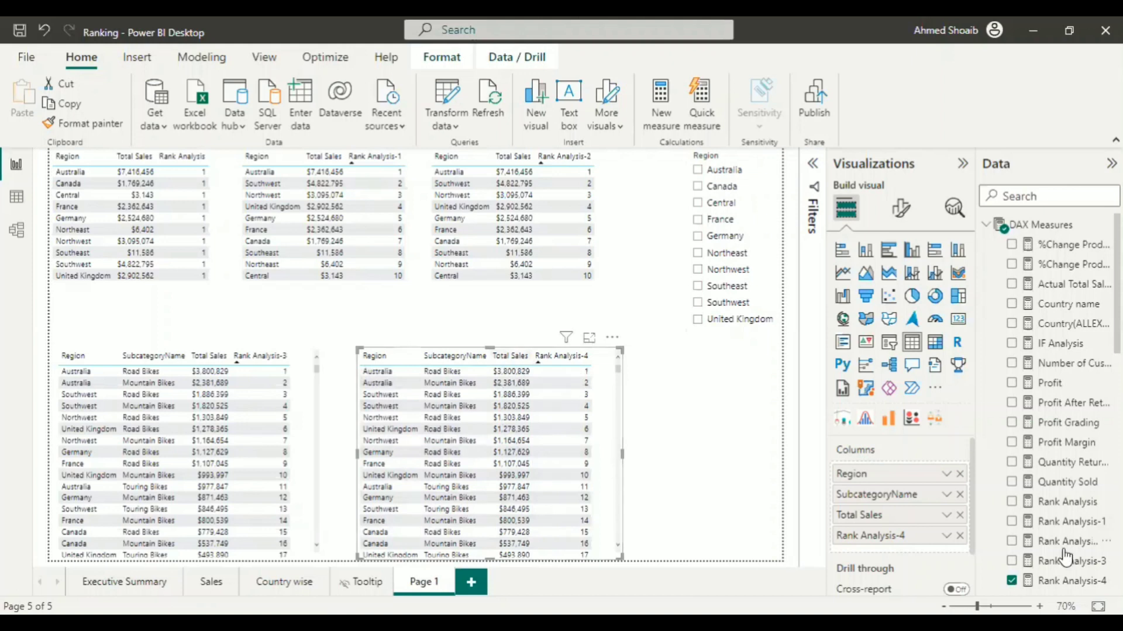
pyautogui.scroll(-10, 1047, 409)
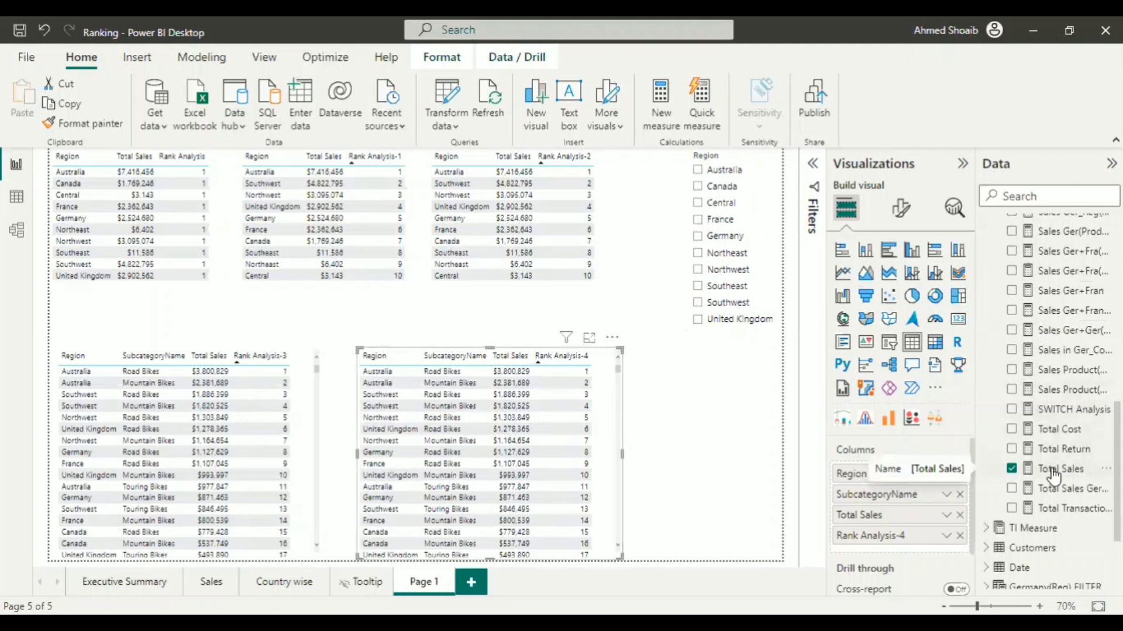
pyautogui.click(1052, 473)
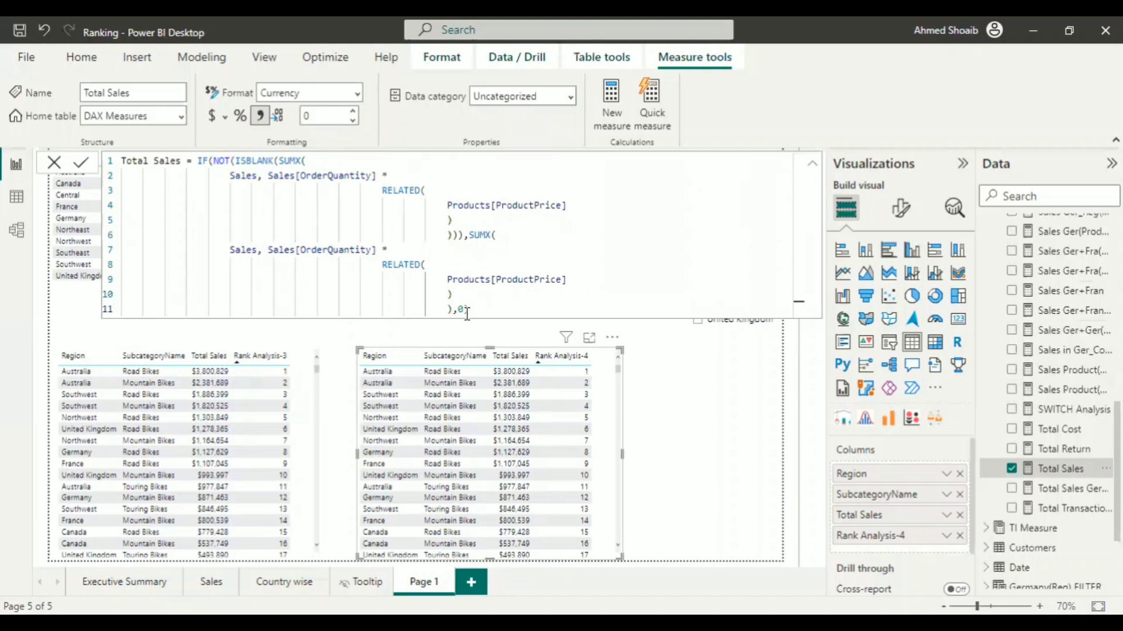
pyautogui.scroll(-8, 498, 452)
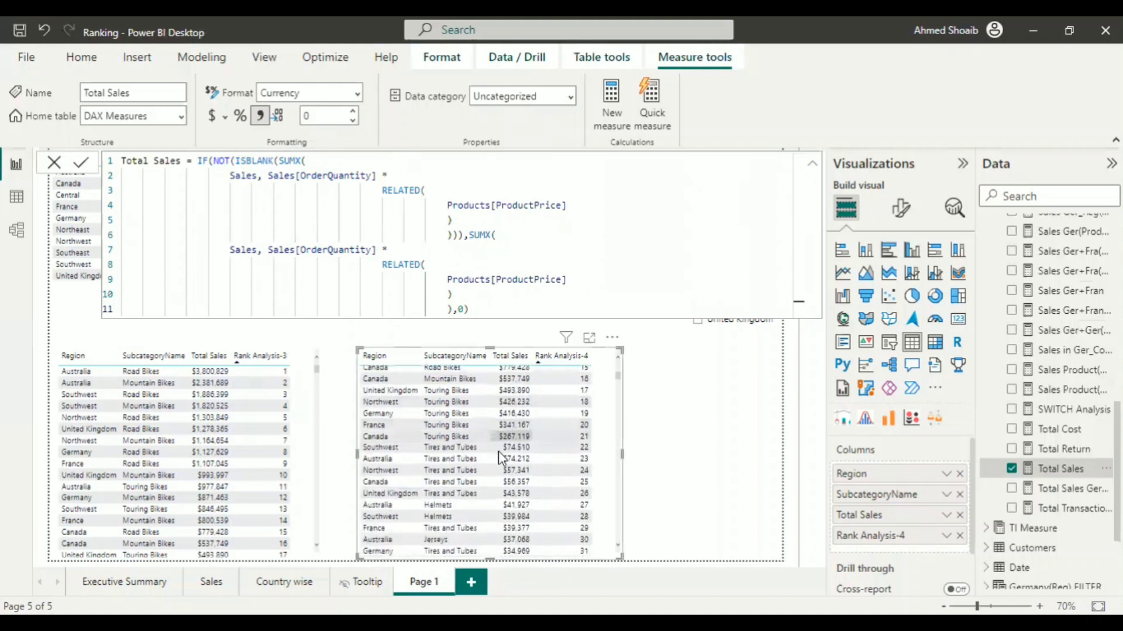
pyautogui.scroll(-9, 498, 451)
pyautogui.scroll(-6, 264, 422)
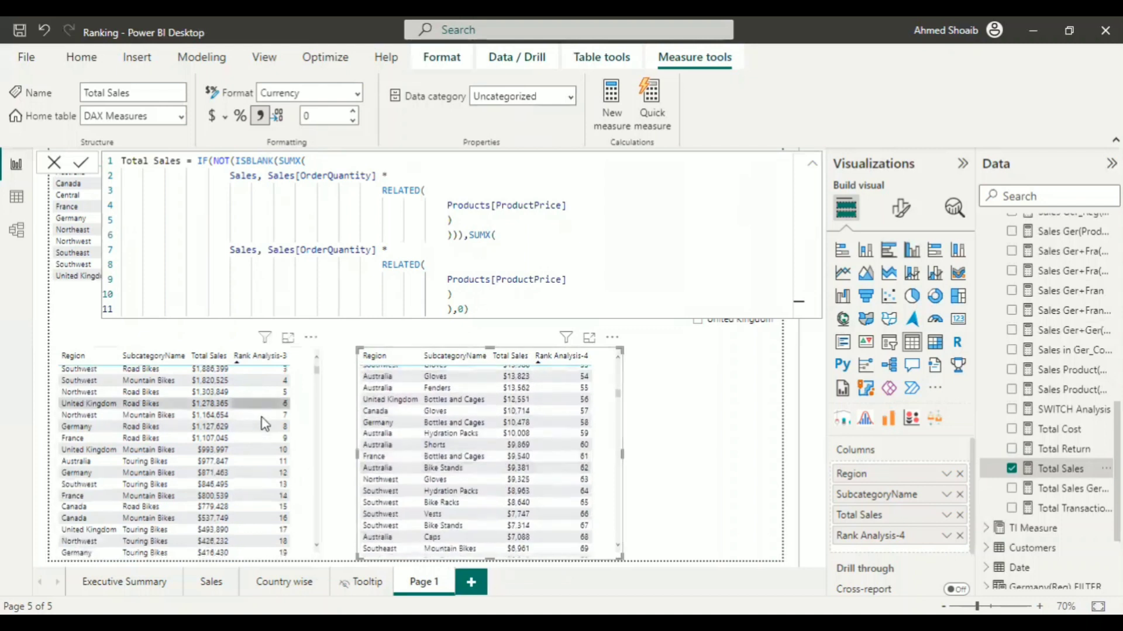
pyautogui.scroll(-20, 264, 423)
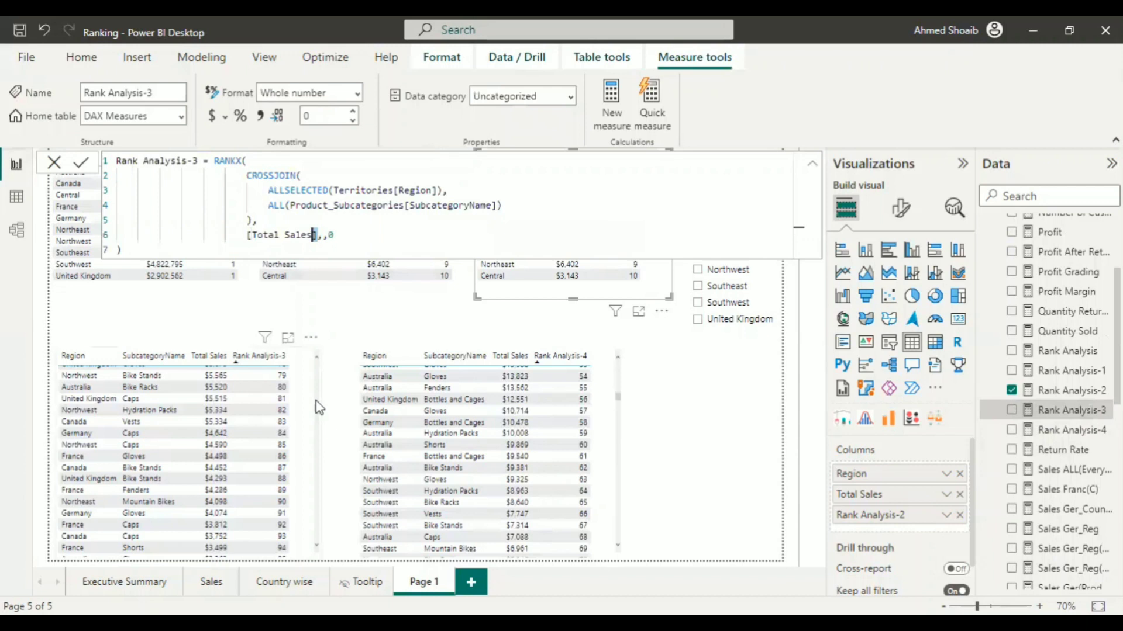
# Replace [Total Sales] with [Total Sales-Ranking] as the RANKX expression in the Rank Analysis-3 formula
pyautogui.hotkey('ctrl', 'shift', 'Left')
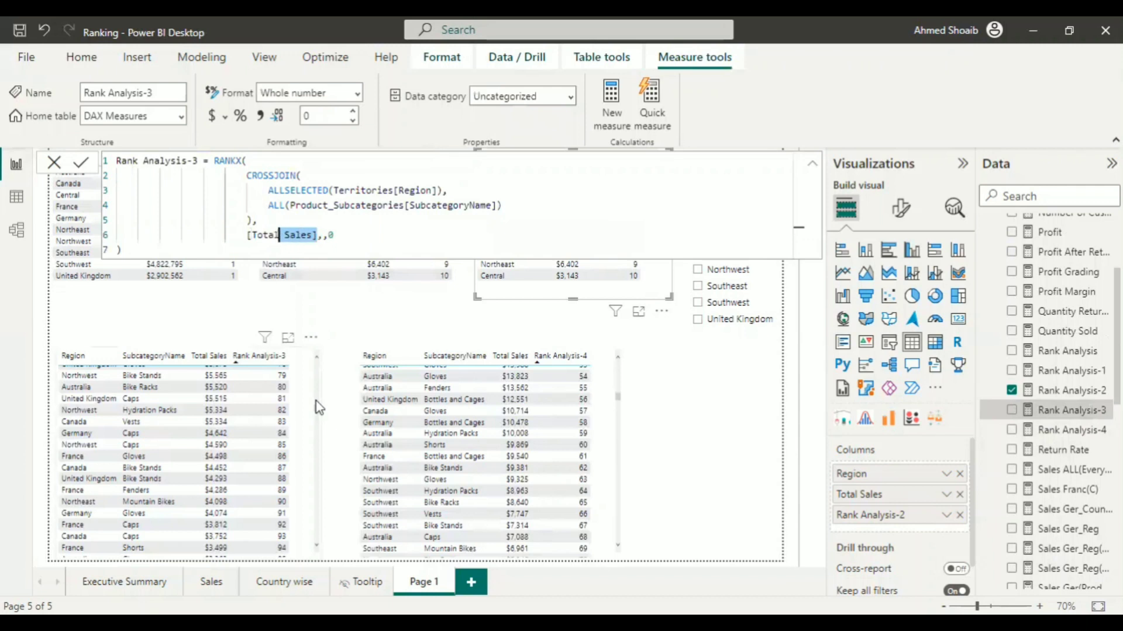
pyautogui.hotkey('shift', 'Left')
pyautogui.hotkey('shift', 'Left')
pyautogui.hotkey('shift', 'Left')
pyautogui.hotkey('shift', 'Left')
pyautogui.hotkey('shift', 'Left')
pyautogui.hotkey('shift', 'Left')
pyautogui.hotkey('shift', 'Left')
pyautogui.write('tota')
pyautogui.press('Down')
pyautogui.press('Down')
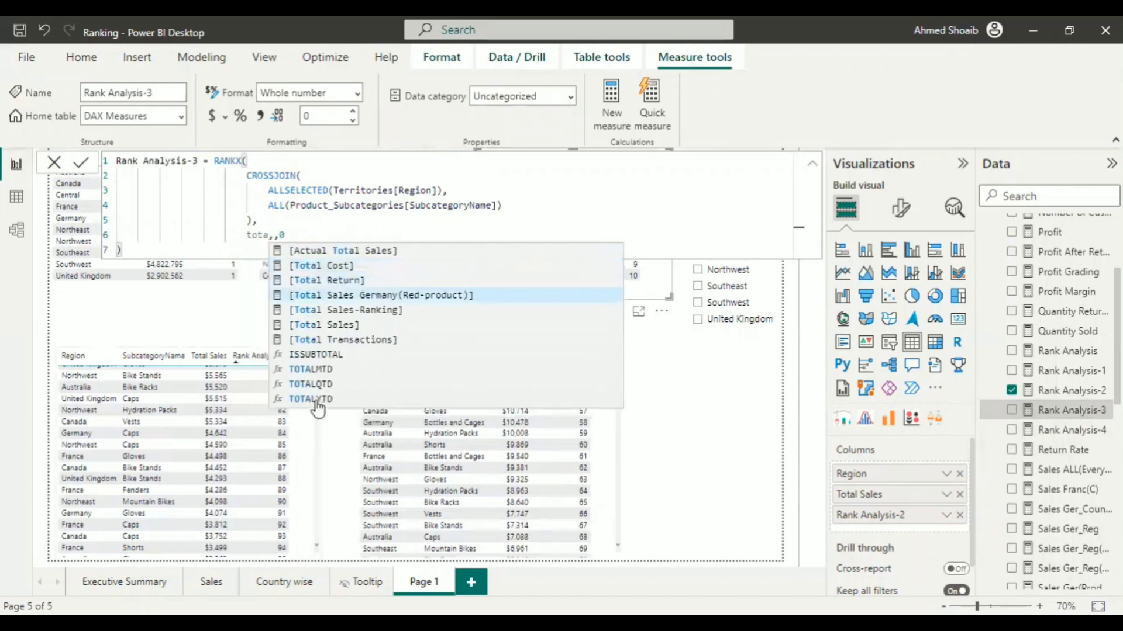
pyautogui.press('Tab')
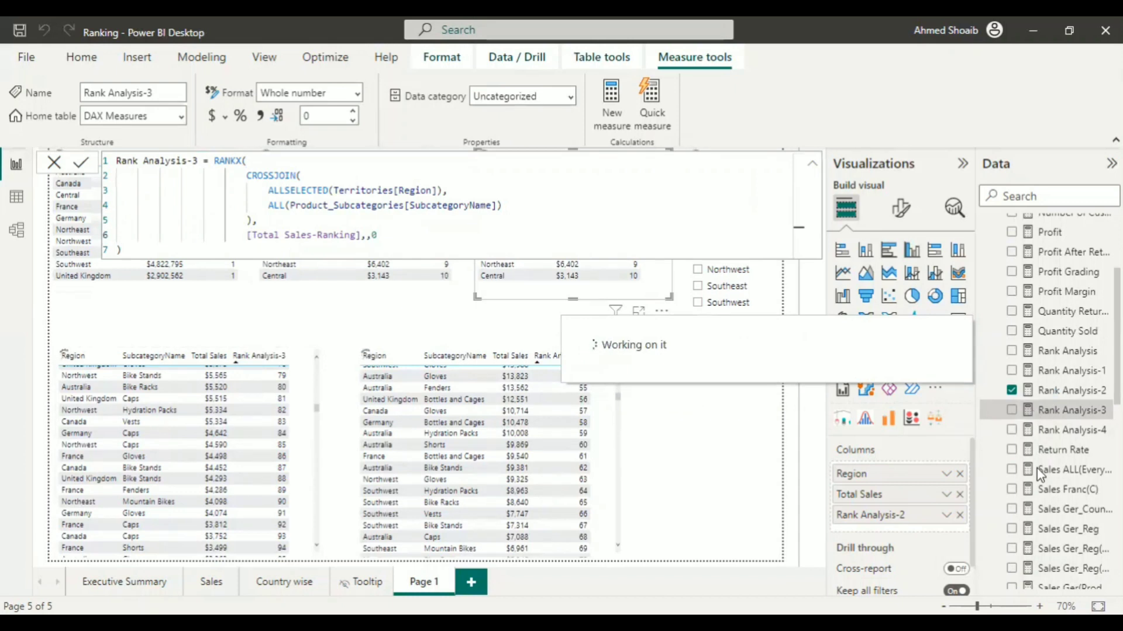
# Replace the Total Sales column with Total Sales-Ranking in the table that shows Rank Analysis-2
pyautogui.scroll(-5, 1037, 469)
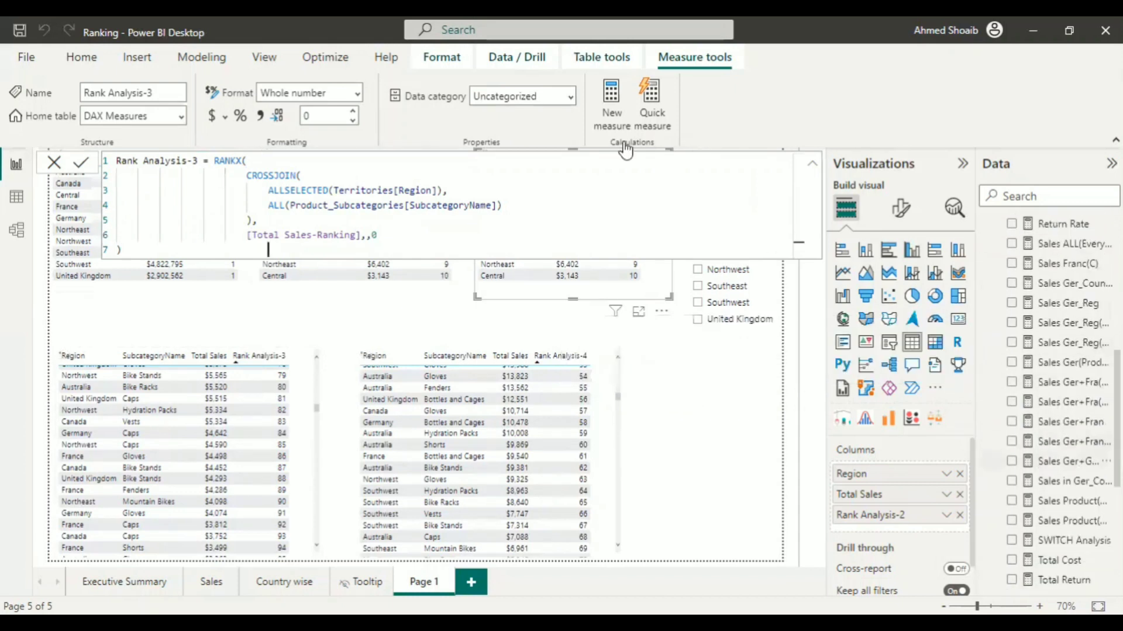
pyautogui.scroll(5, 1040, 462)
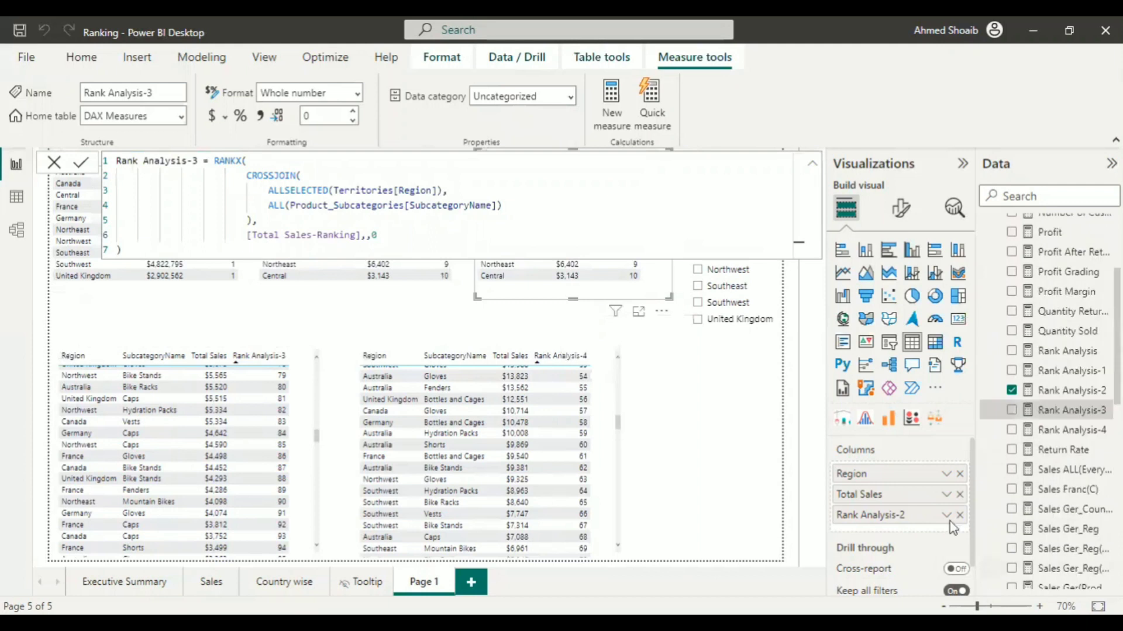
pyautogui.click(959, 495)
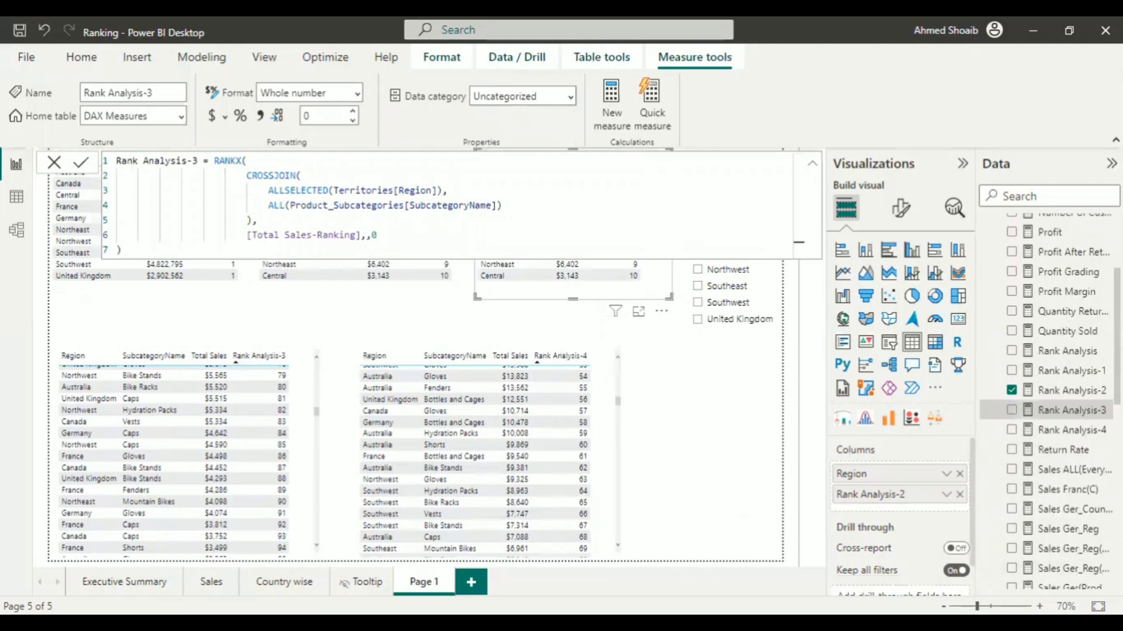
pyautogui.scroll(-6, 1053, 509)
pyautogui.scroll(-3, 1091, 509)
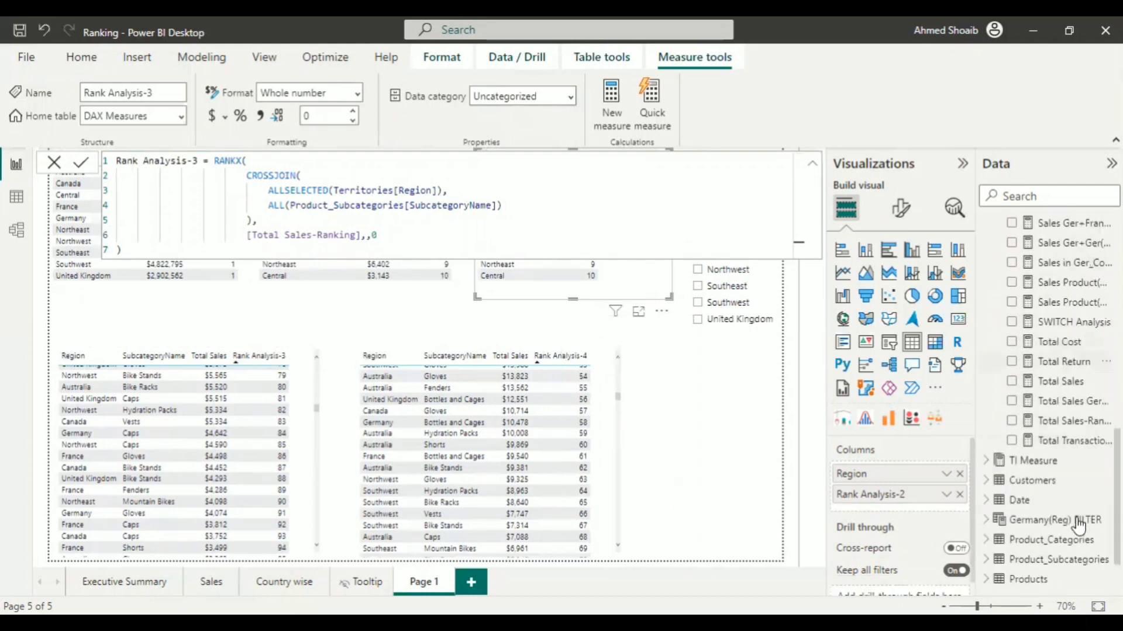
pyautogui.moveTo(1060, 421); pyautogui.dragTo(925, 491)
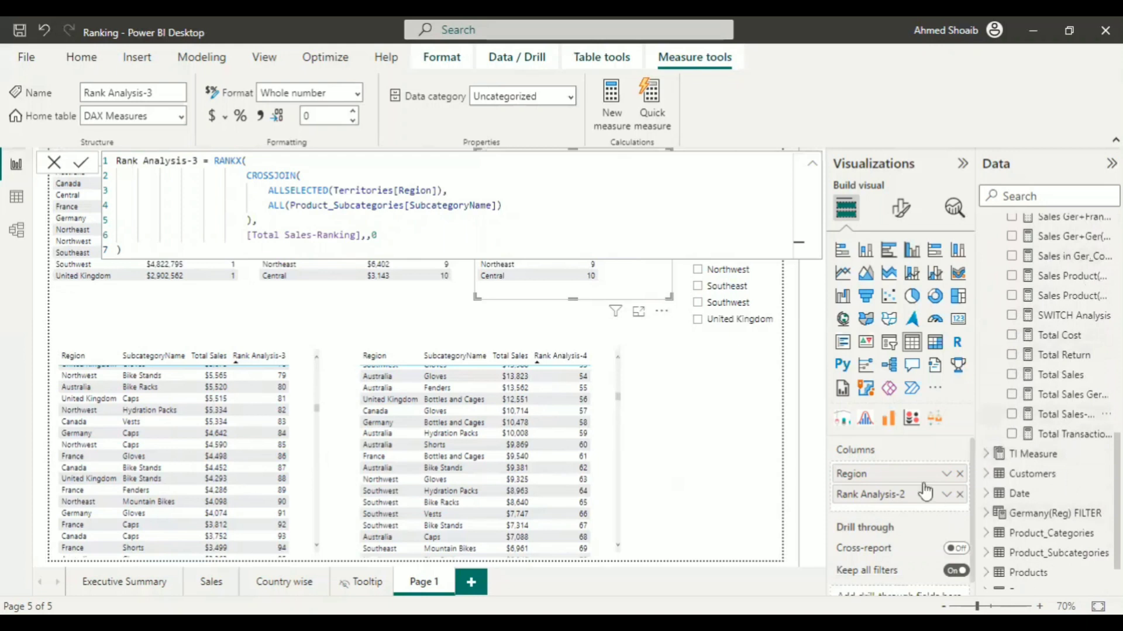
# Put Total Sales-Ranking in place of Total Sales, before Rank Analysis-3, in that measure's region and subcategory table
pyautogui.click(687, 408)
pyautogui.hotkey('ctrl', 'z')
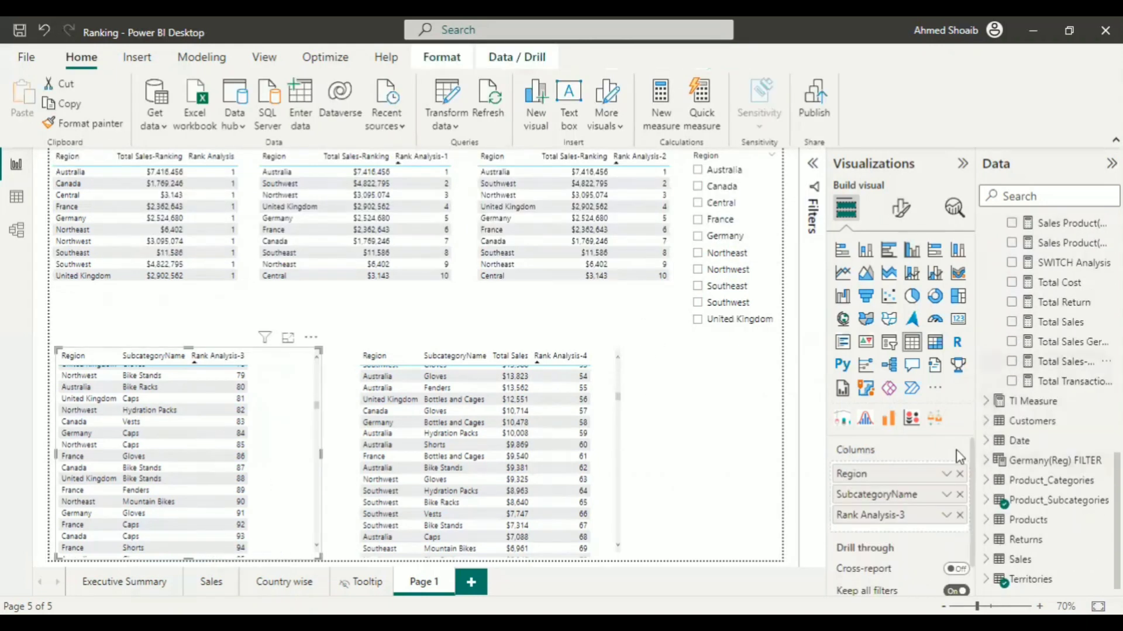
pyautogui.moveTo(918, 507); pyautogui.dragTo(918, 506)
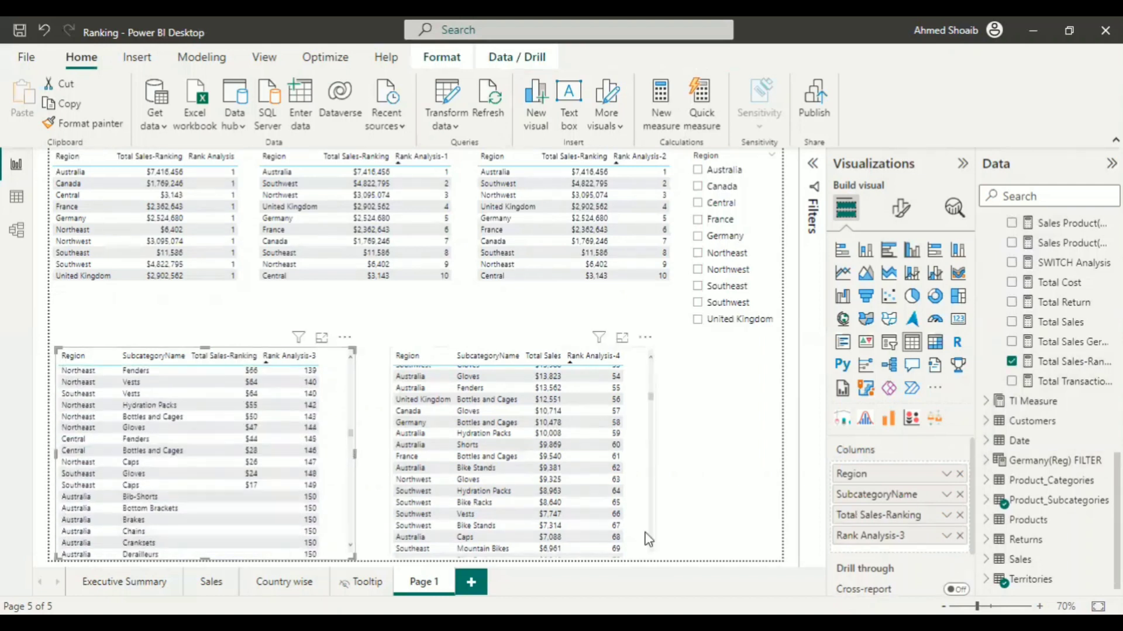
# Replace [Total Sales] with [Total Sales-Ranking] as the RANKX expression in the Rank Analysis-4 formula
pyautogui.click(643, 548)
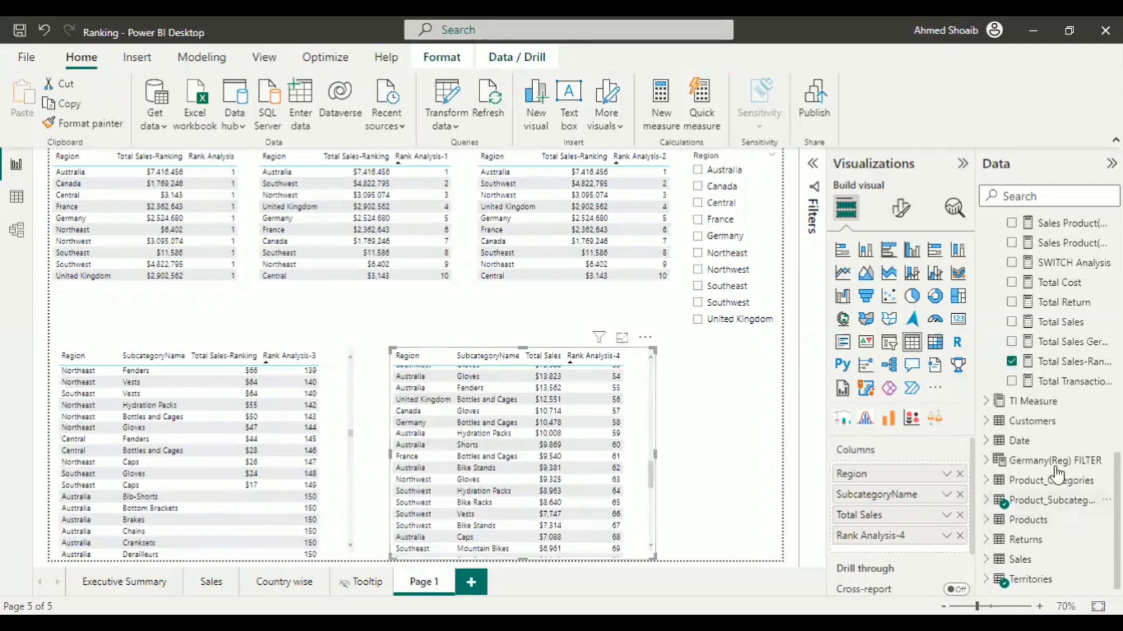
pyautogui.scroll(5, 1052, 468)
pyautogui.scroll(-3, 1051, 465)
pyautogui.scroll(4, 1051, 465)
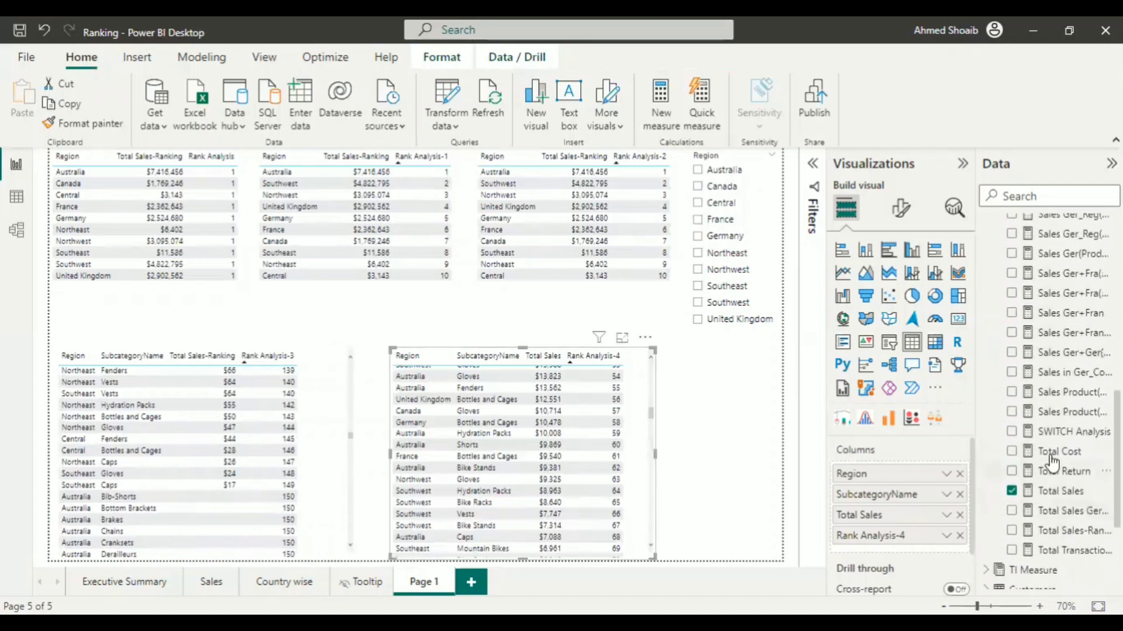
pyautogui.scroll(3, 1051, 462)
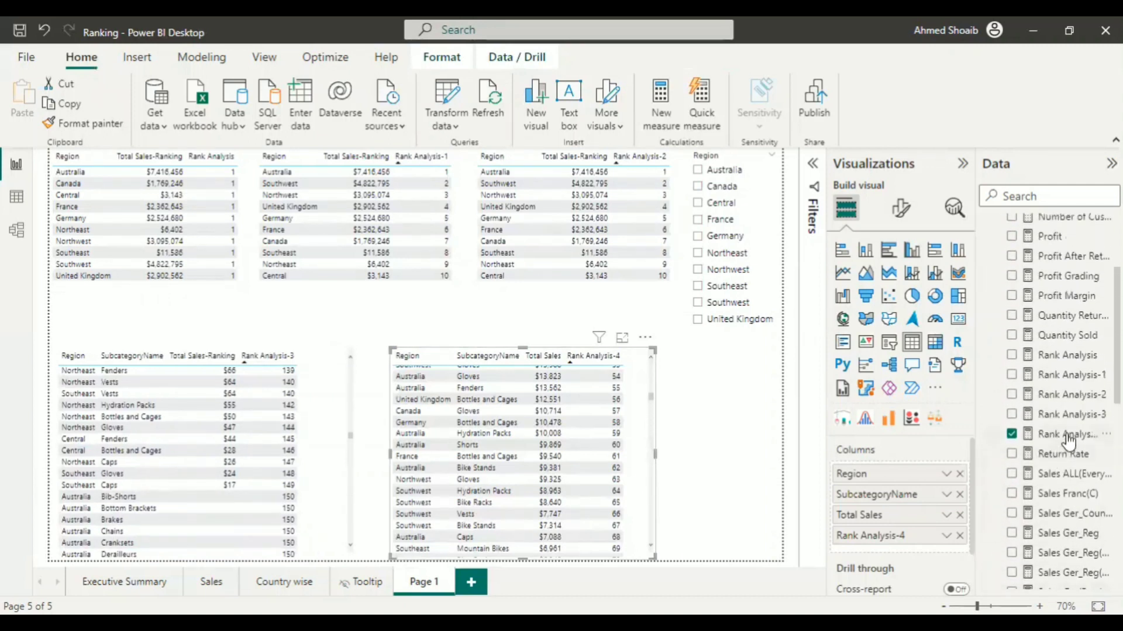
pyautogui.click(1067, 435)
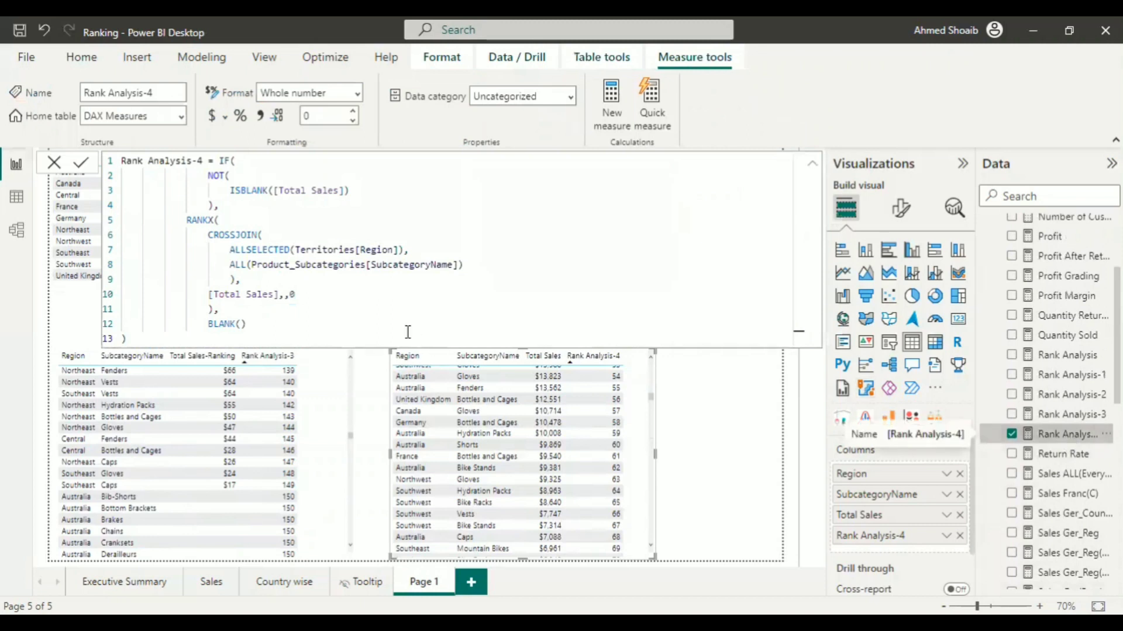
pyautogui.click(280, 293)
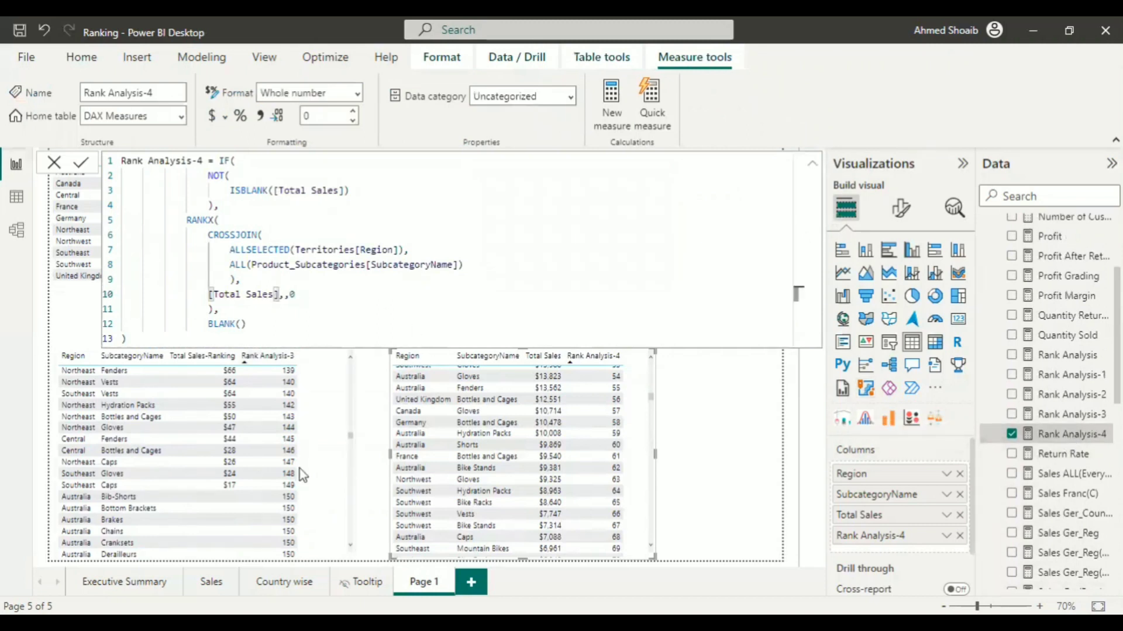
pyautogui.hotkey('shift', 'Left')
pyautogui.hotkey('shift', 'Left')
pyautogui.hotkey('shift', 'Left')
pyautogui.hotkey('shift', 'Left')
pyautogui.hotkey('shift', 'Left')
pyautogui.hotkey('shift', 'Left')
pyautogui.hotkey('shift', 'Left')
pyautogui.hotkey('shift', 'Left')
pyautogui.hotkey('shift', 'Left')
pyautogui.hotkey('shift', 'Left')
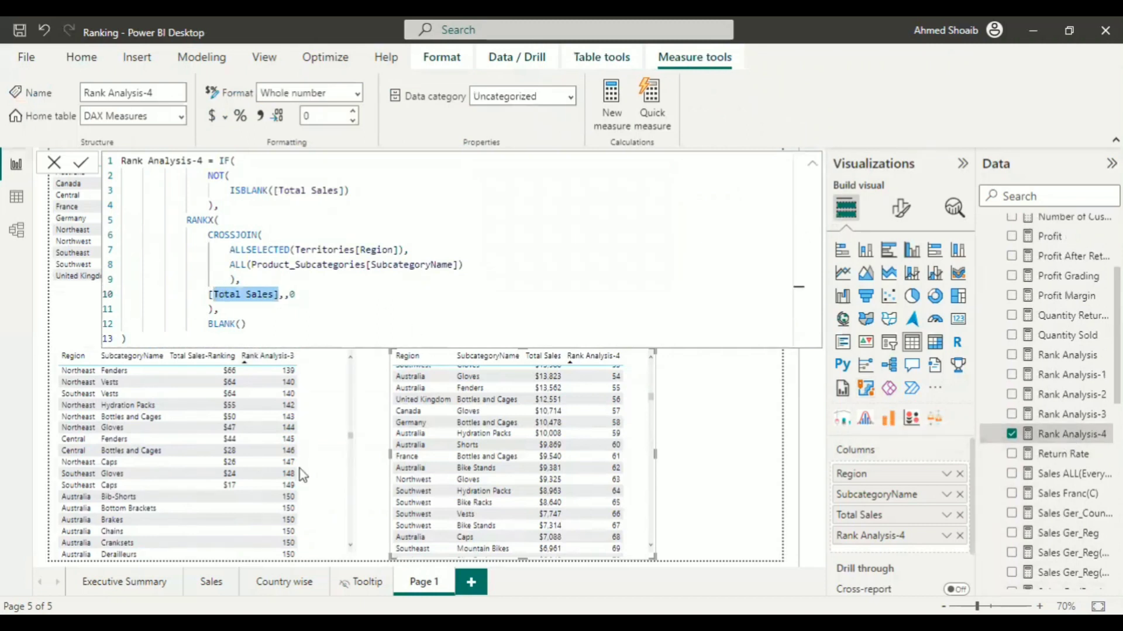
pyautogui.write('tota')
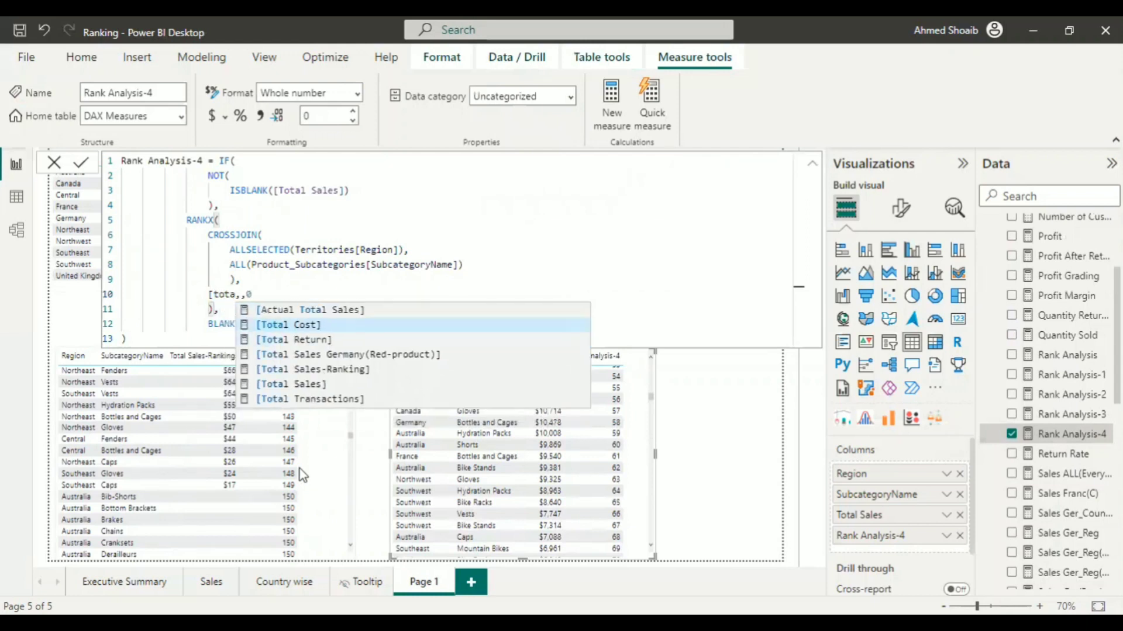
pyautogui.press('Down')
pyautogui.press('Down')
pyautogui.press('Tab')
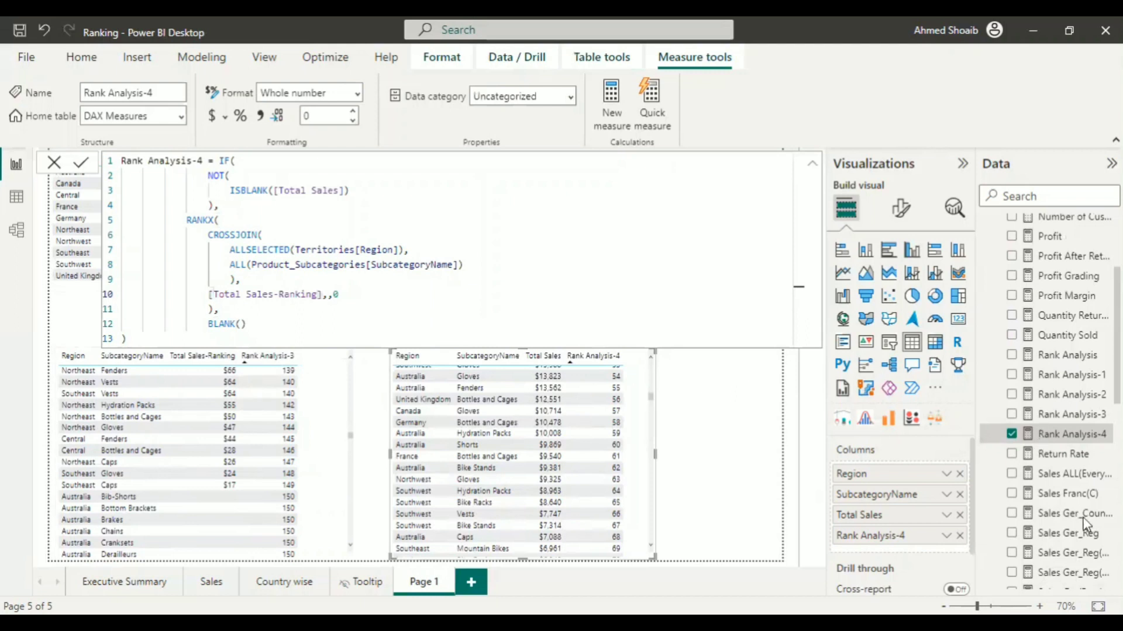
pyautogui.press('Return')
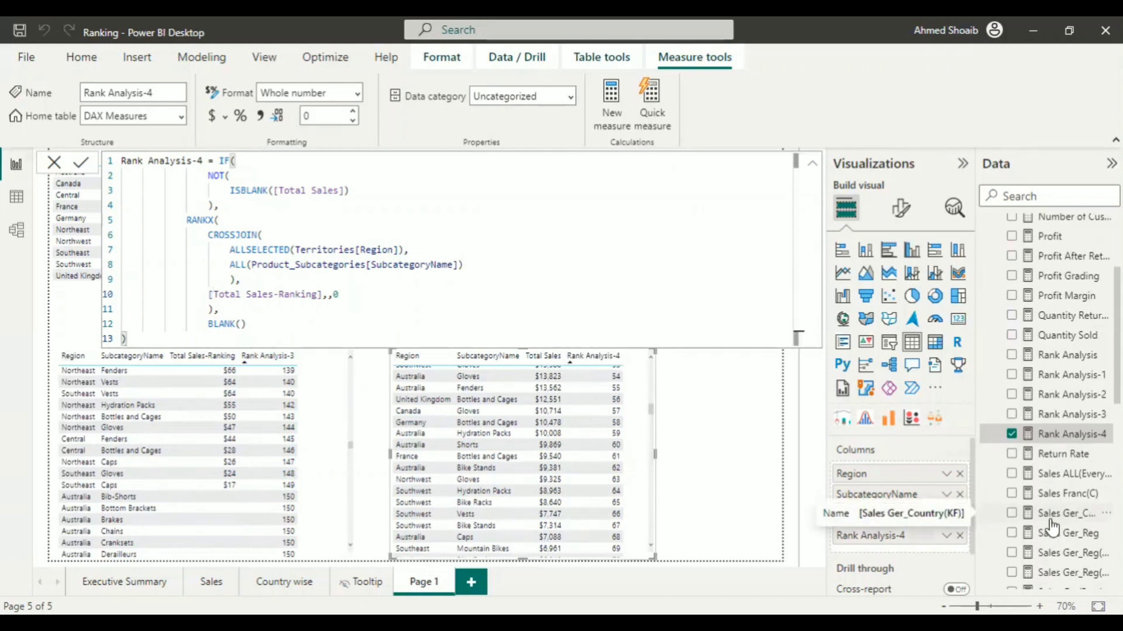
# Replace Total Sales with Total Sales-Ranking in the Rank Analysis-4 table, placing it between SubcategoryName and Rank Analysis-4
pyautogui.scroll(-10, 1052, 521)
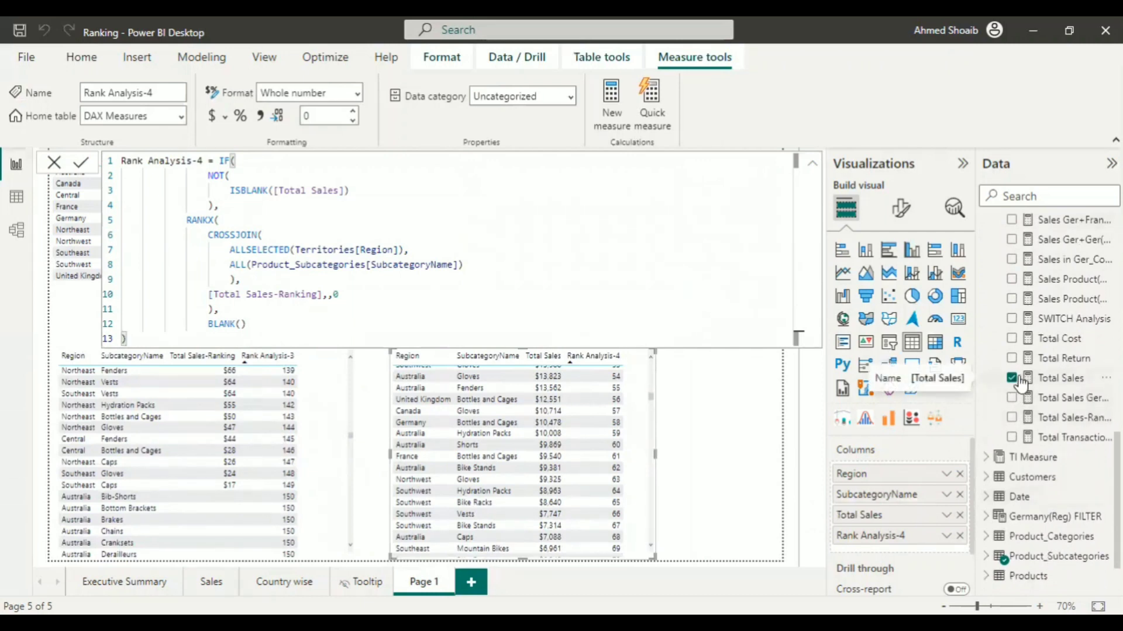
pyautogui.click(1012, 378)
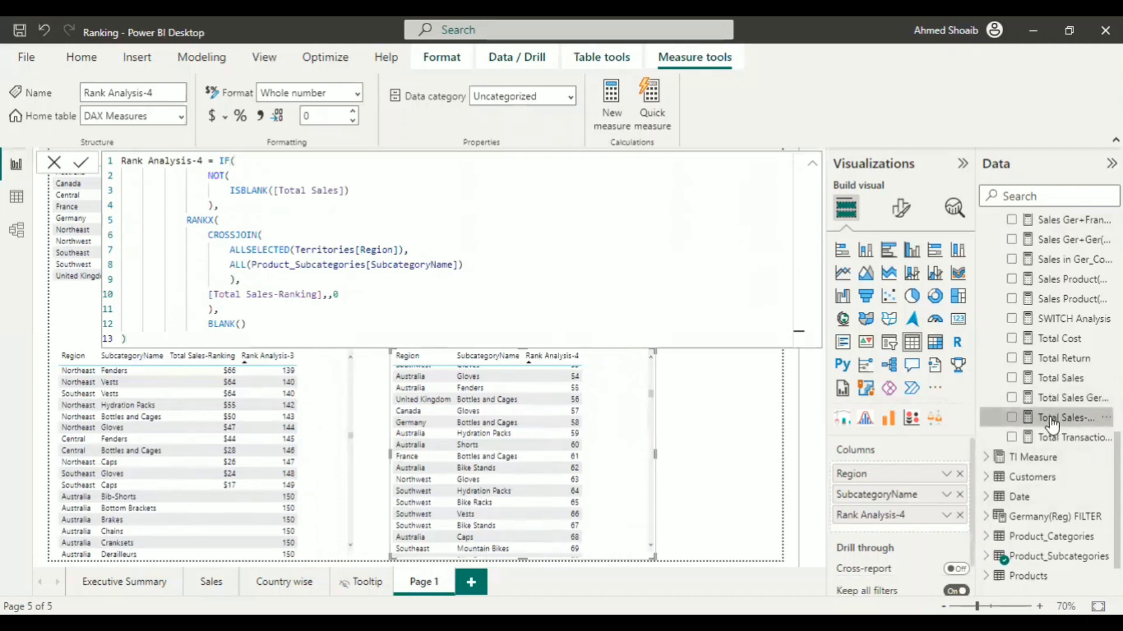
pyautogui.moveTo(1060, 418); pyautogui.dragTo(948, 484)
pyautogui.moveTo(1051, 420); pyautogui.dragTo(937, 511)
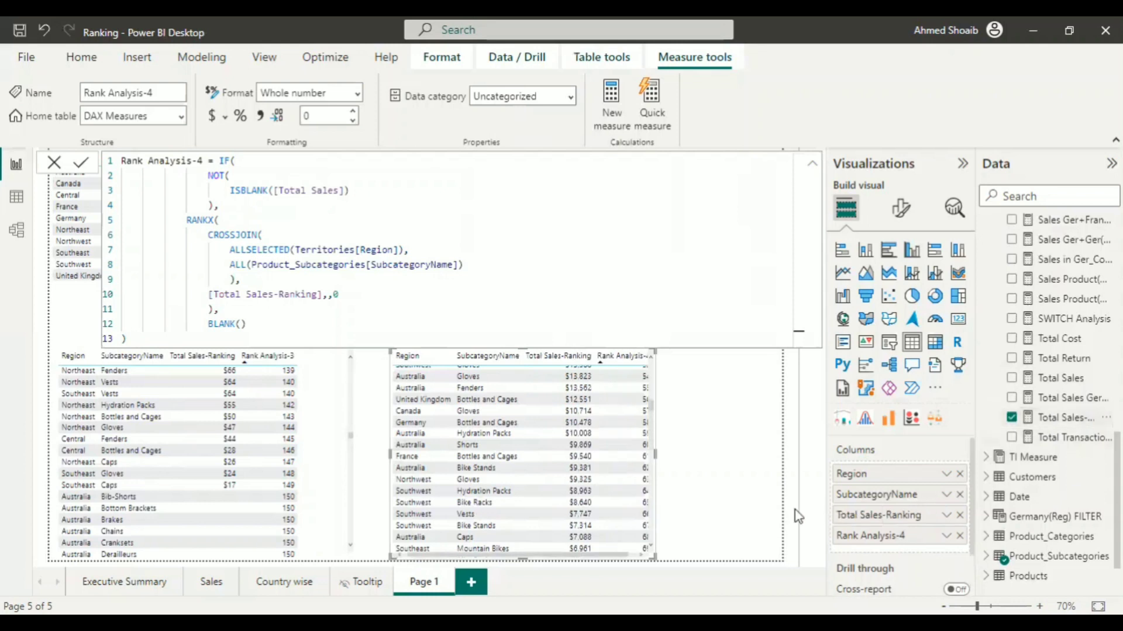
# Widen the Rank Analysis-4 table so that all four of its columns fit without horizontal scrolling
pyautogui.click(796, 513)
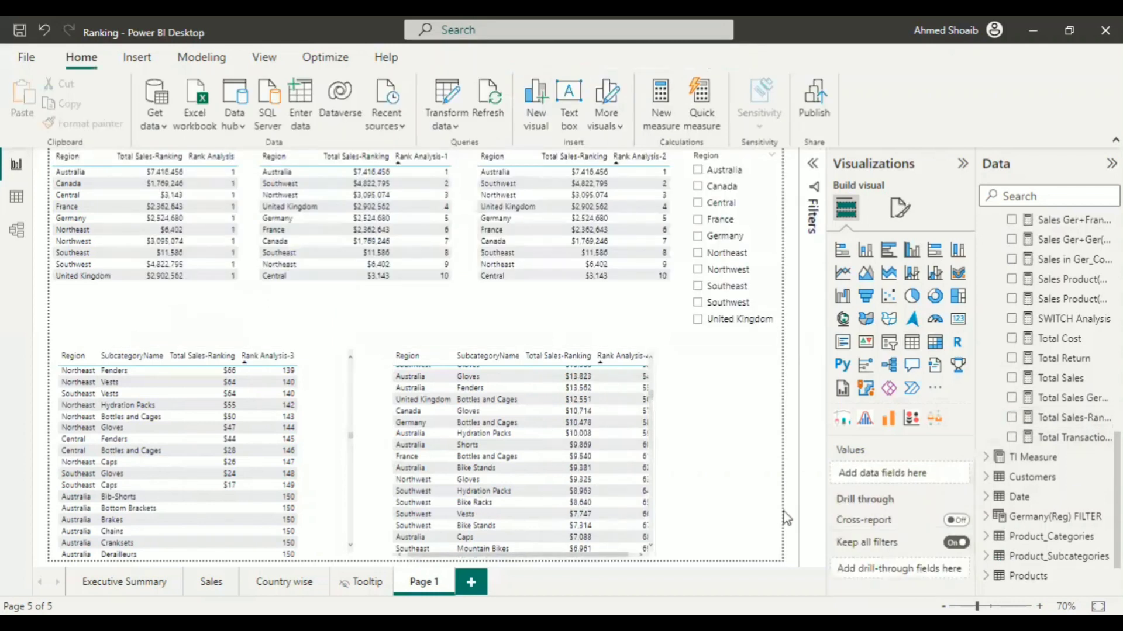
pyautogui.click(658, 446)
pyautogui.moveTo(664, 461); pyautogui.dragTo(691, 467)
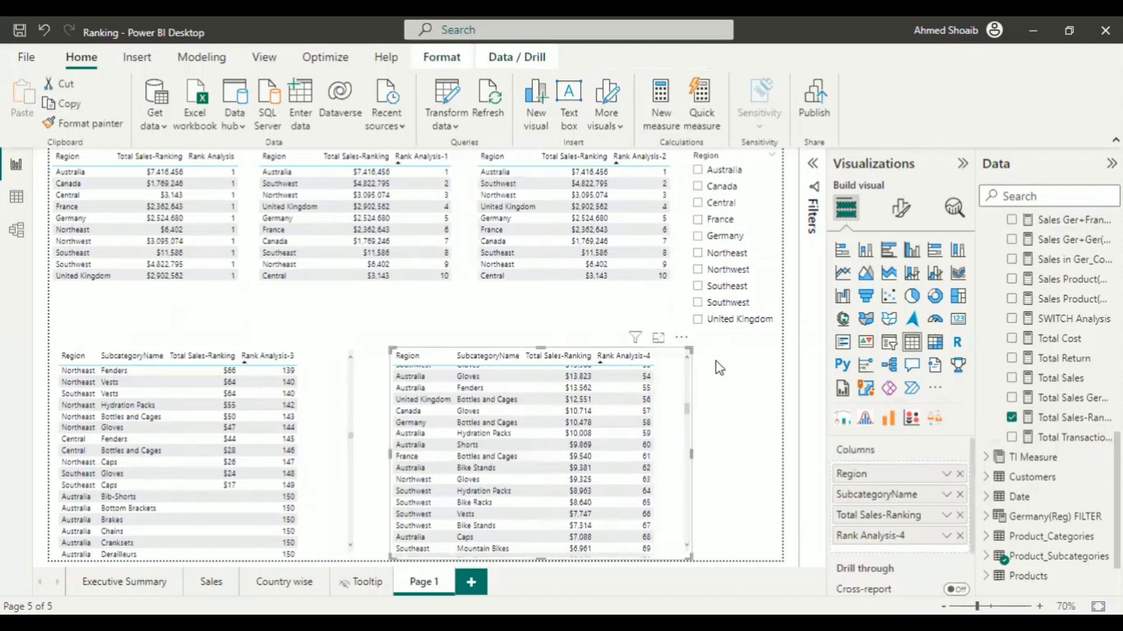
pyautogui.click(748, 464)
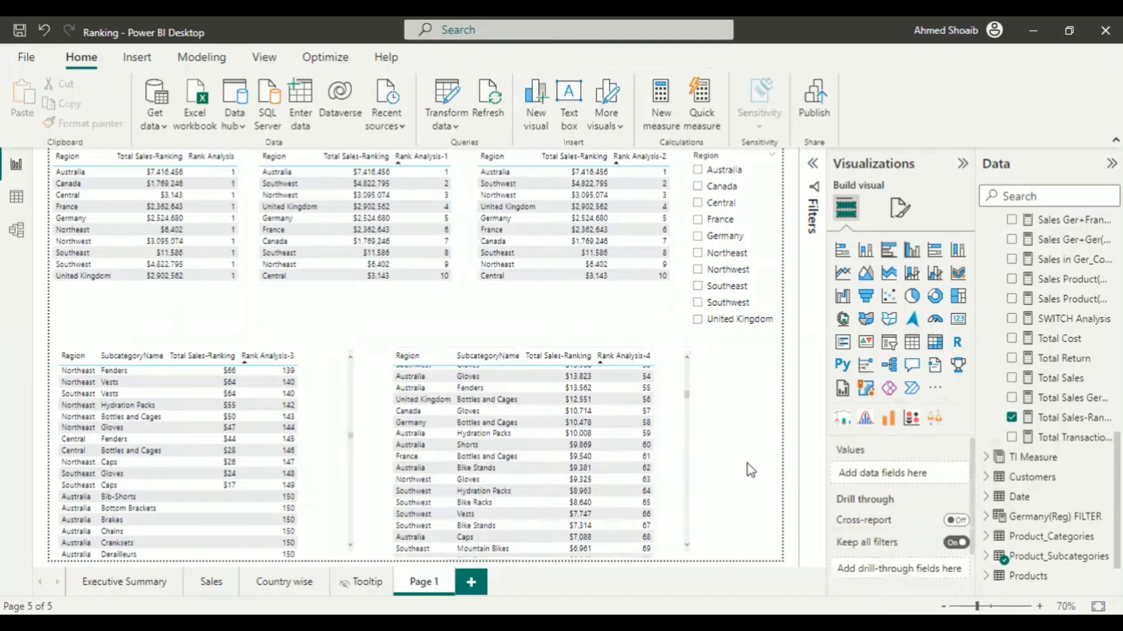
# Filter the page to the Australia region and examine the ranks of subcategories with blank sales in the Rank Analysis-4 table
pyautogui.click(703, 175)
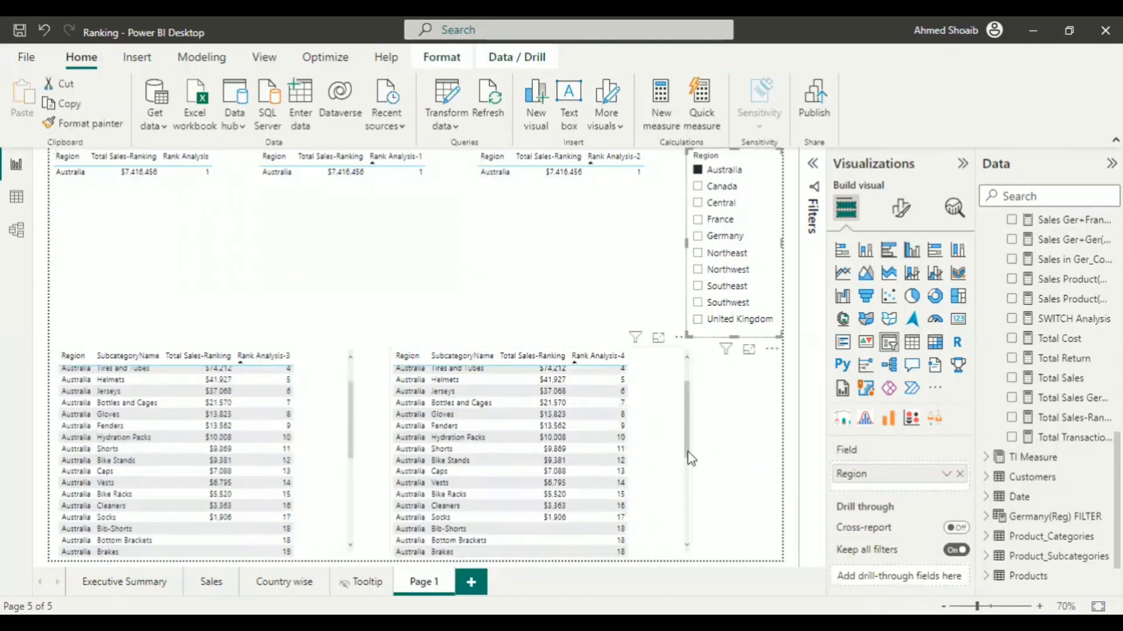
pyautogui.scroll(2, 690, 459)
pyautogui.click(685, 403)
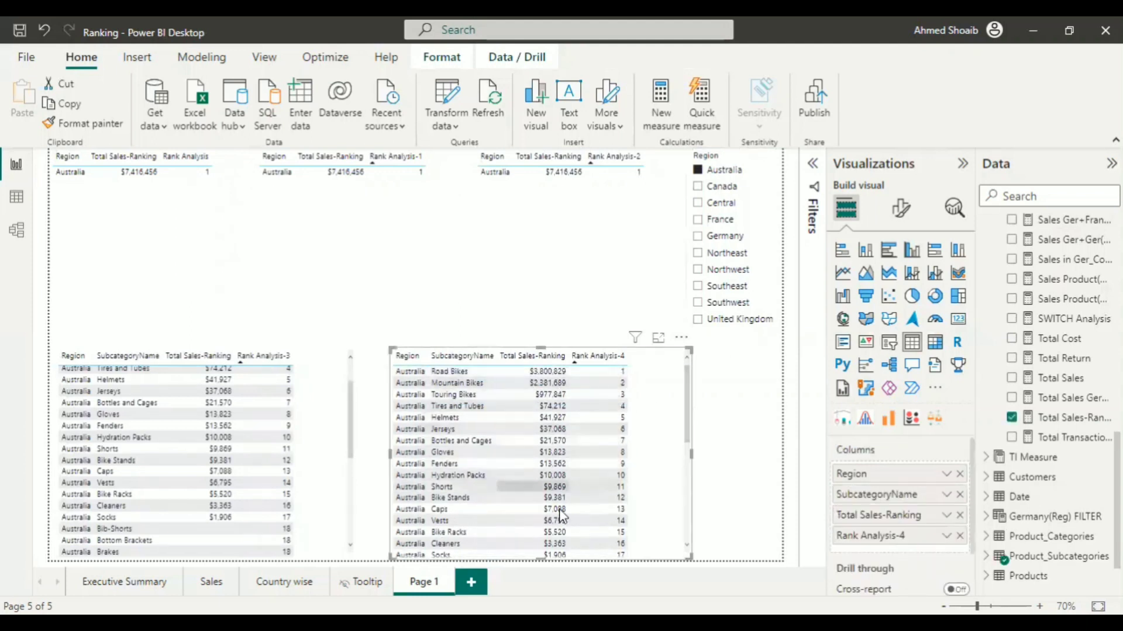
pyautogui.scroll(-5, 579, 458)
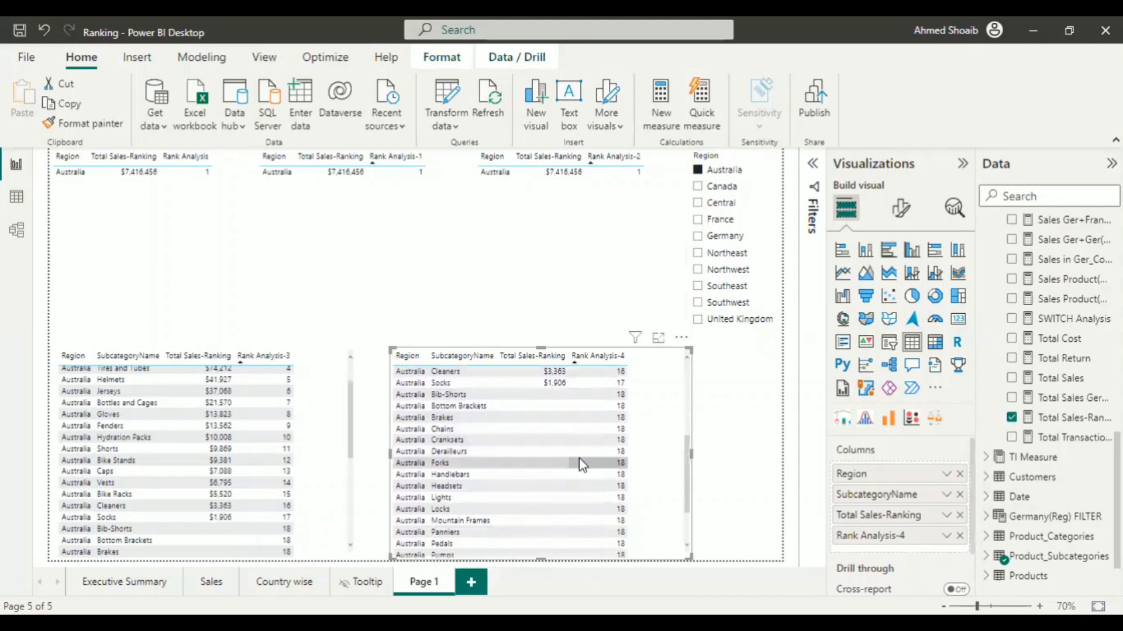
pyautogui.scroll(3, 579, 457)
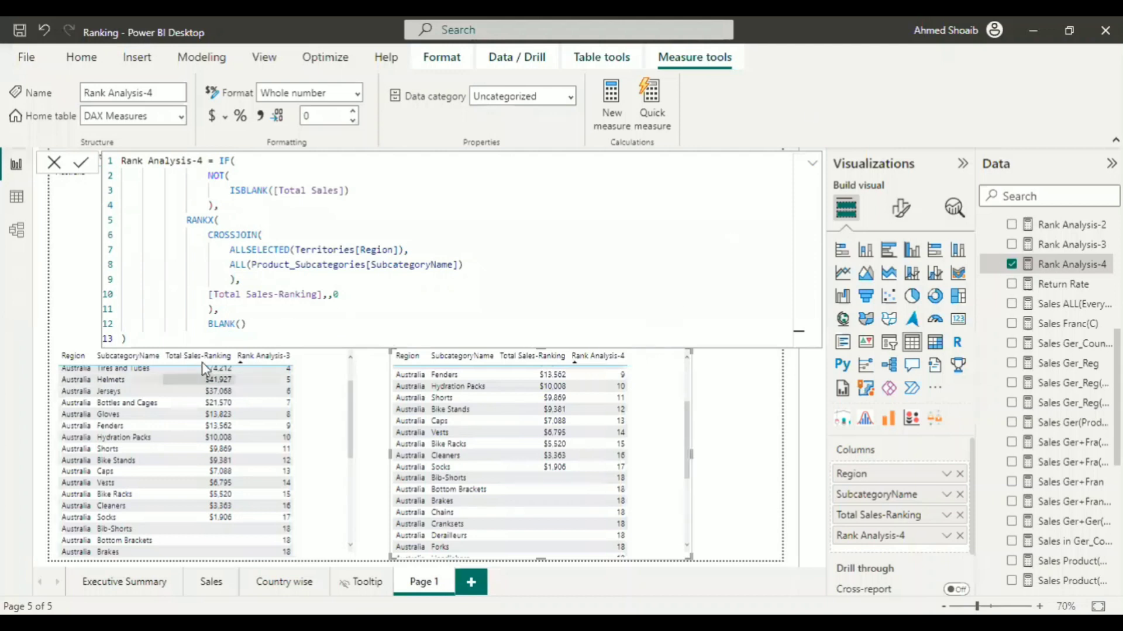
# Replace [Total Sales] with [Total Sales-Ranking] inside the ISBLANK check of the Rank Analysis-4 formula
pyautogui.click(344, 191)
pyautogui.hotkey('shift', 'Left')
pyautogui.hotkey('shift', 'Left')
pyautogui.hotkey('shift', 'Left')
pyautogui.hotkey('shift', 'Left')
pyautogui.hotkey('shift', 'Left')
pyautogui.hotkey('shift', 'Left')
pyautogui.hotkey('shift', 'Left')
pyautogui.hotkey('shift', 'Left')
pyautogui.hotkey('shift', 'Left')
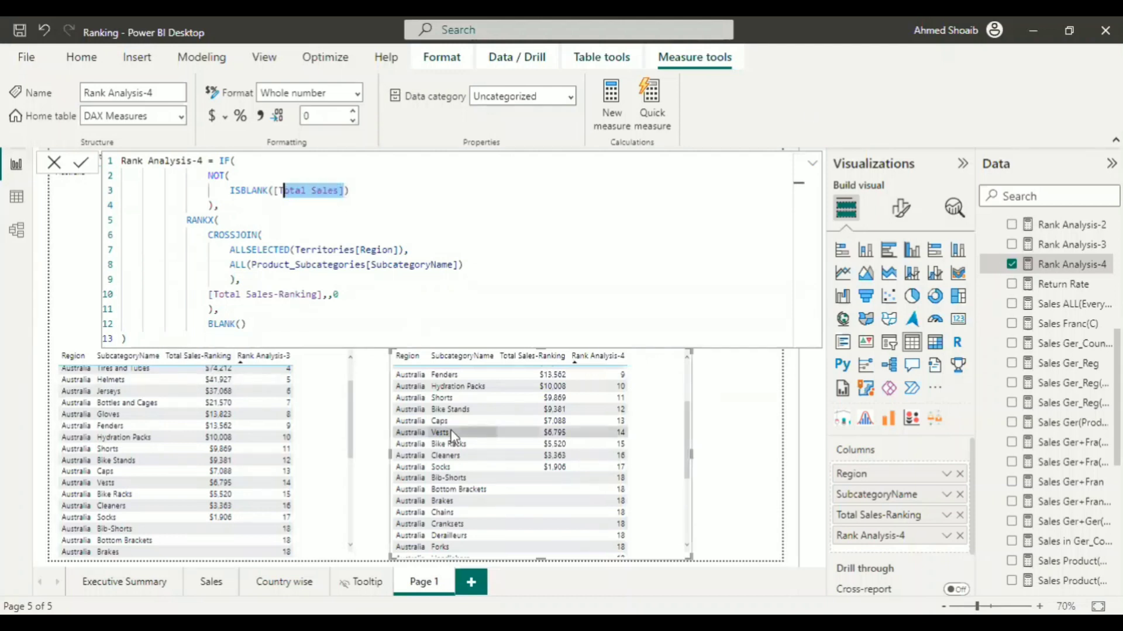
pyautogui.write('tota')
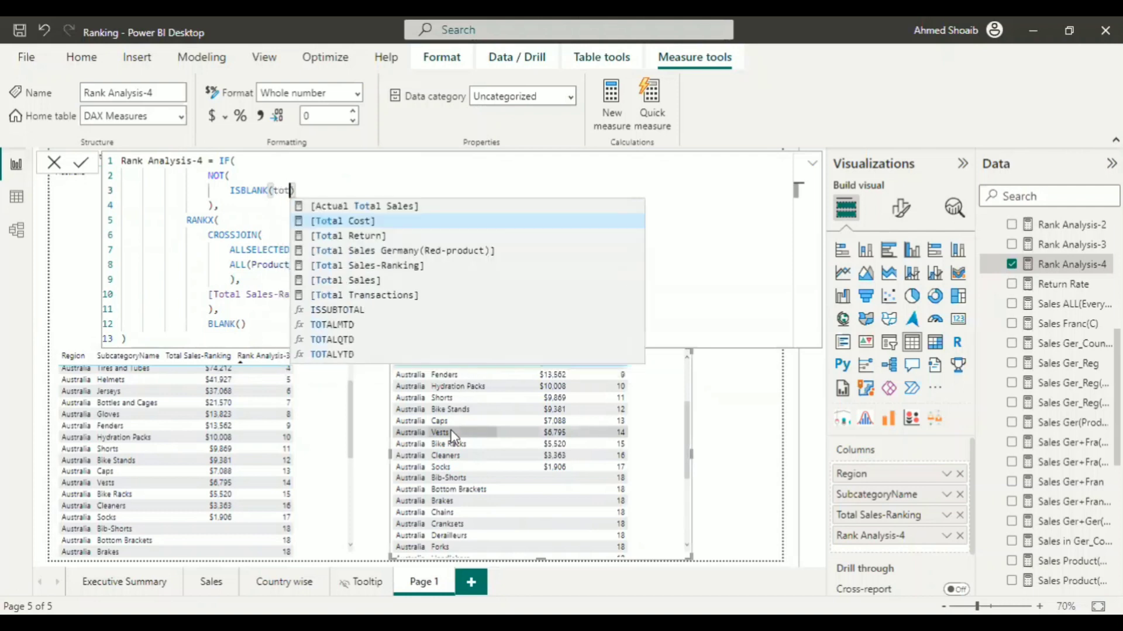
pyautogui.press('Down')
pyautogui.press('Down')
pyautogui.press('Tab')
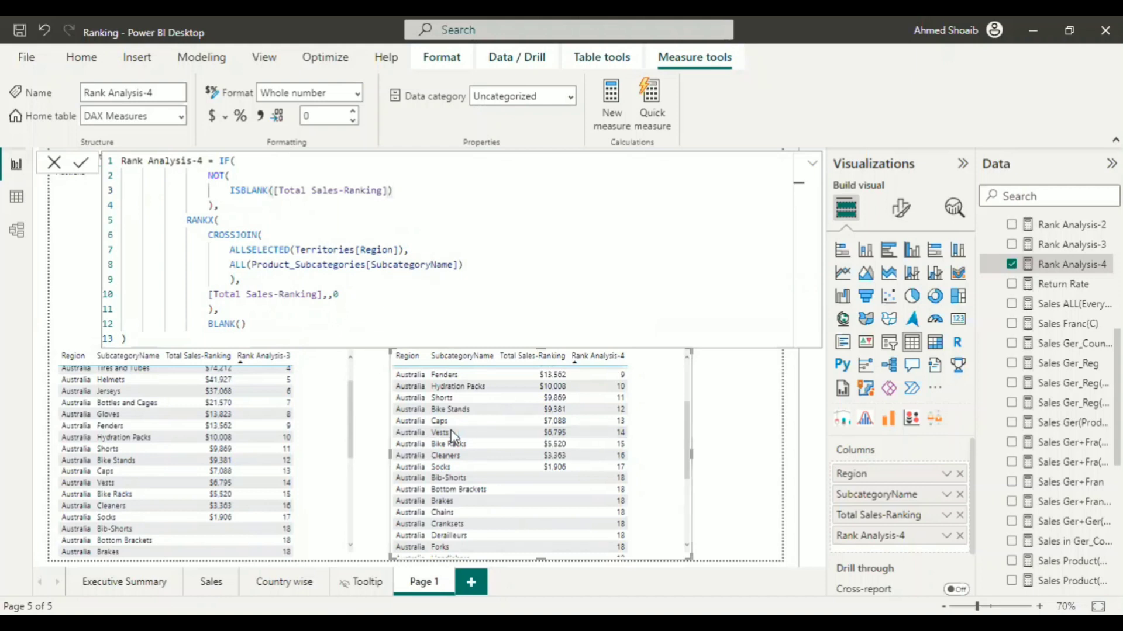
pyautogui.press('Return')
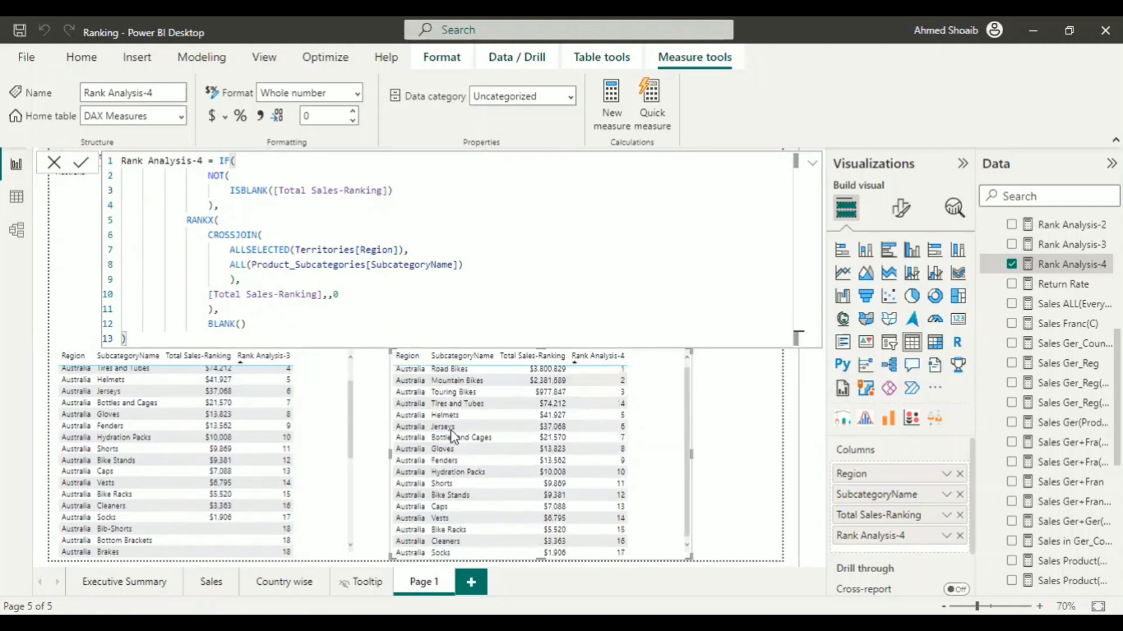
# Check Australia's ranks in the Rank Analysis-4 table and clear the Australia selection from the Region slicer
pyautogui.click(749, 526)
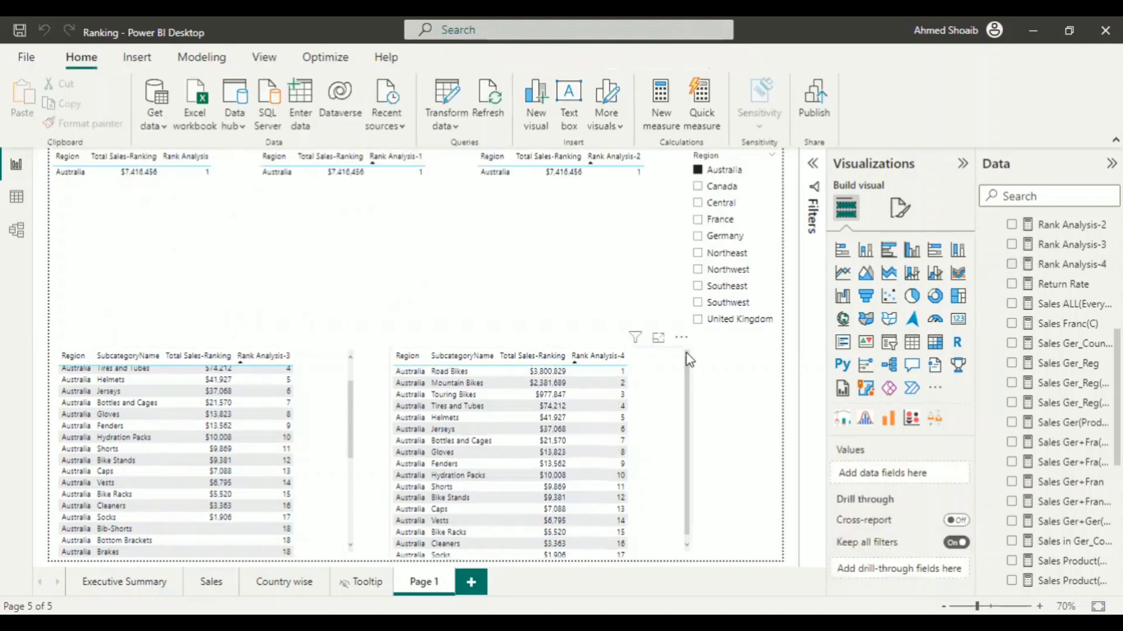
pyautogui.click(611, 485)
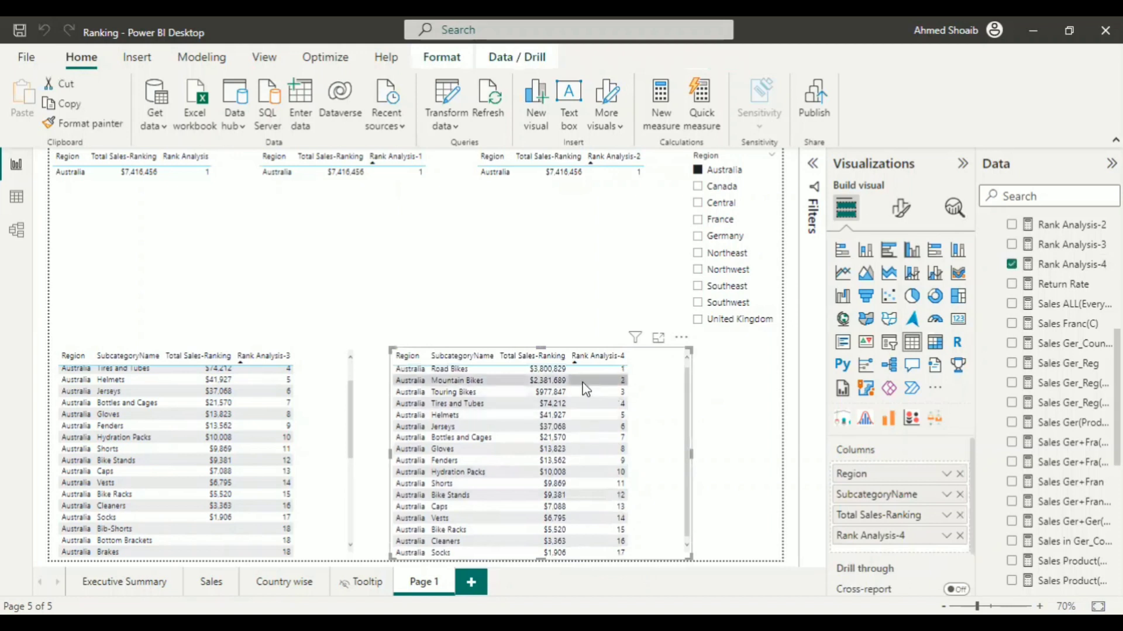
pyautogui.click(698, 170)
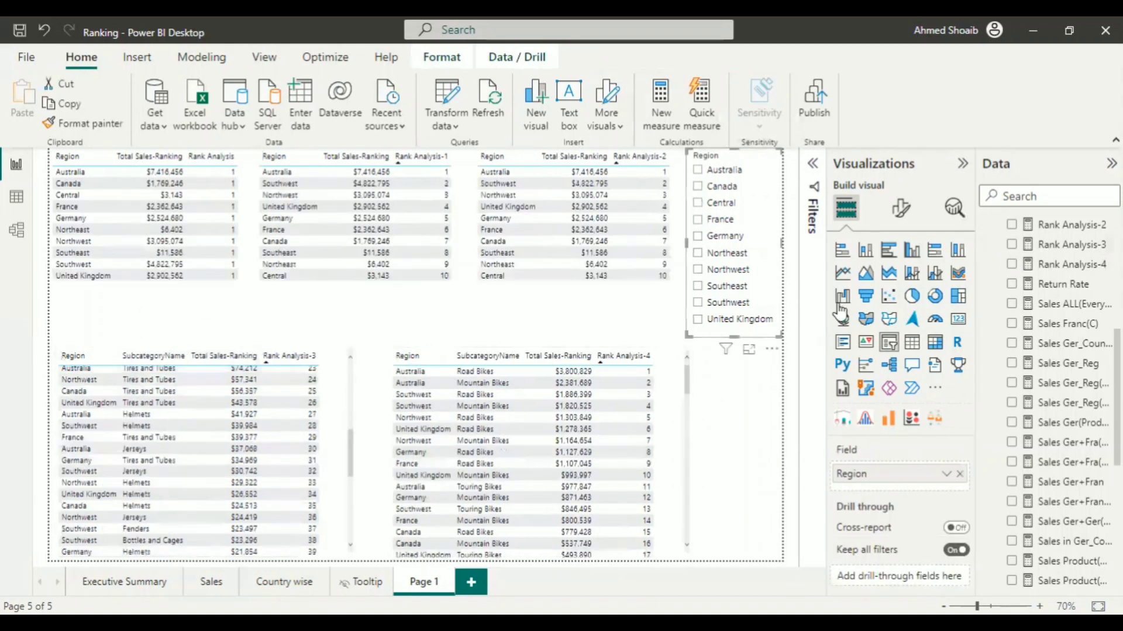